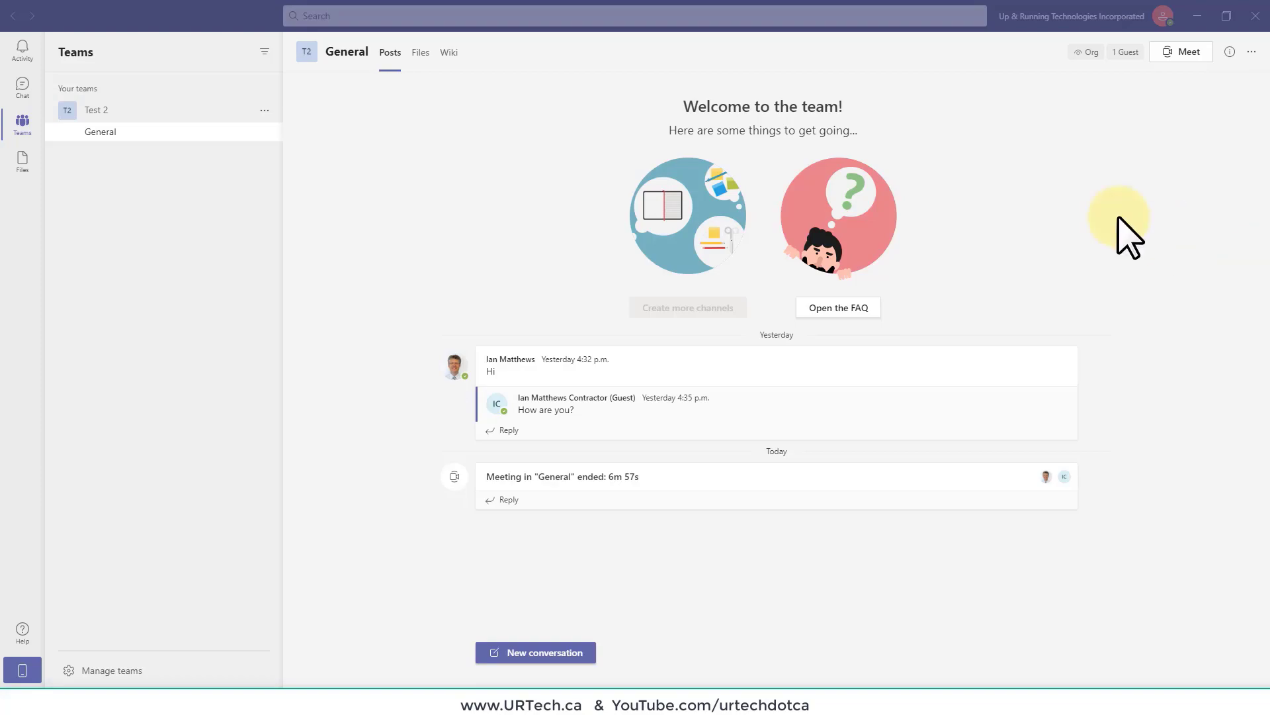
# Open the pre-join window for a new channel meeting in General
pyautogui.click(1184, 52)
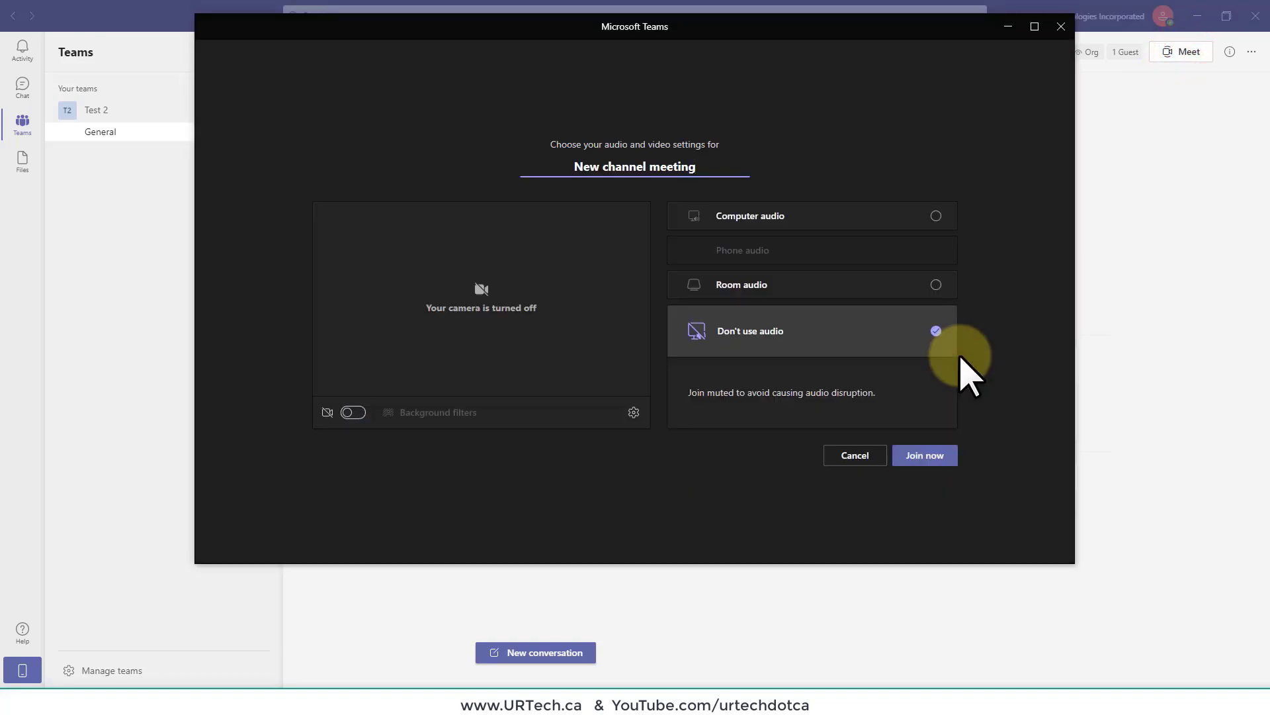
# Join the General channel meeting and share a blank Microsoft Whiteboard
pyautogui.click(925, 456)
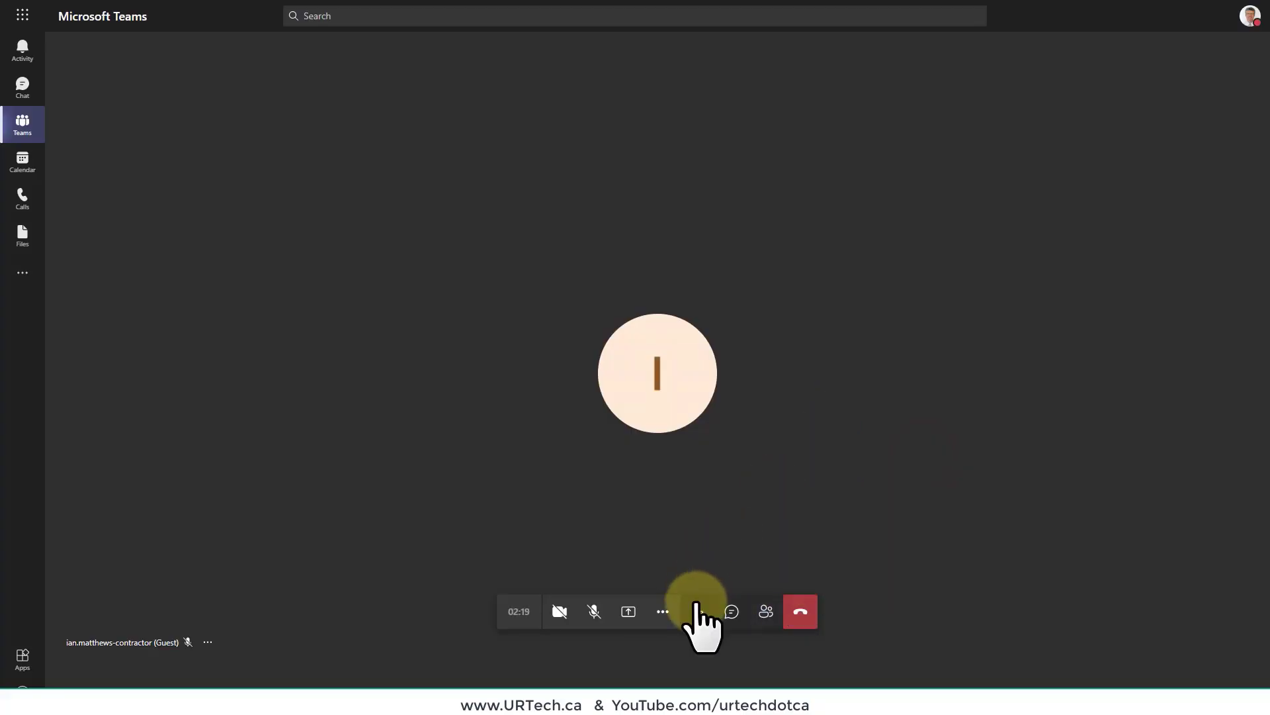
pyautogui.click(628, 614)
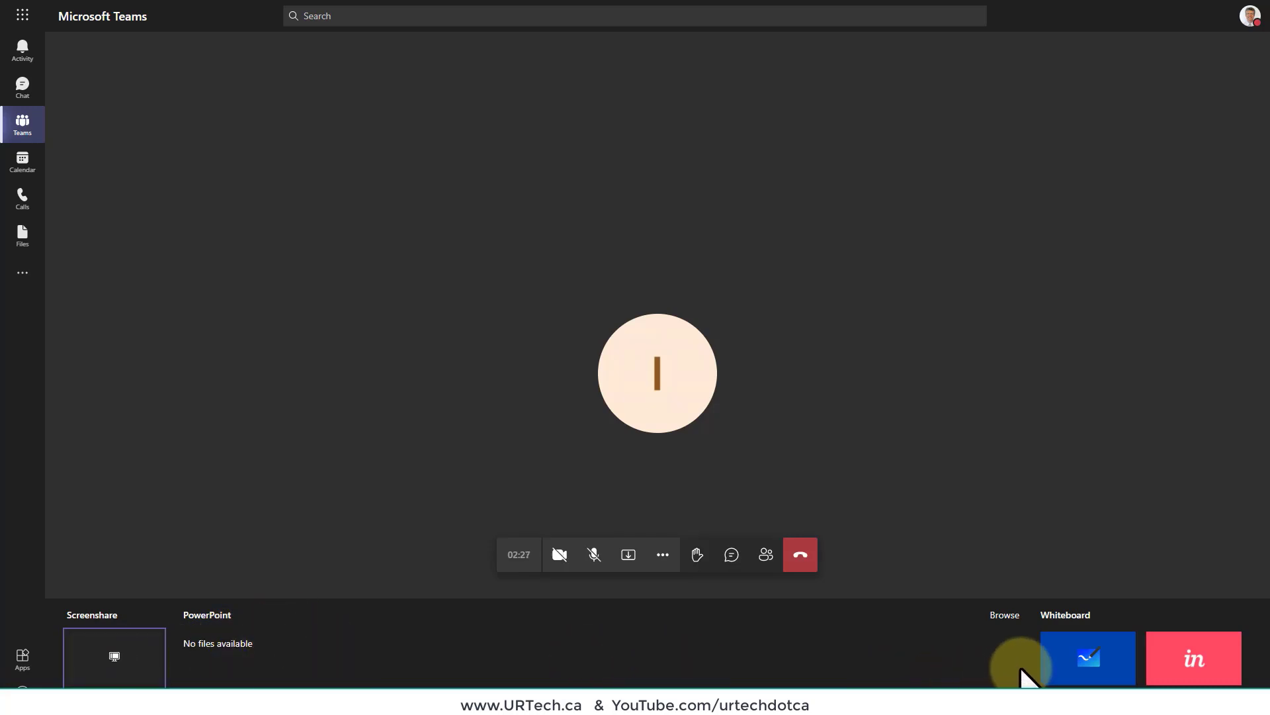
pyautogui.click(1078, 668)
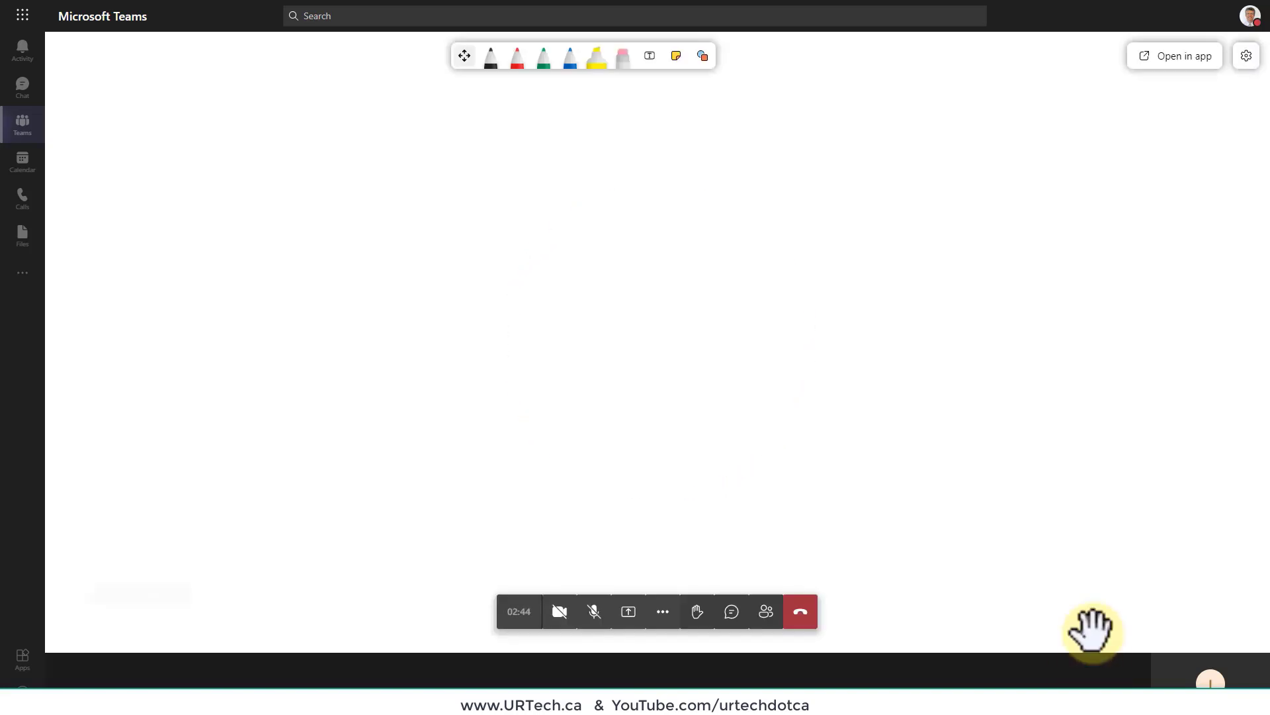
# Draw a closed black freehand outline on the whiteboard
pyautogui.click(490, 57)
pyautogui.moveTo(472, 141); pyautogui.dragTo(344, 306)
pyautogui.moveTo(518, 361)
pyautogui.mouseDown()
pyautogui.moveTo(675, 267)
pyautogui.moveTo(477, 139)
pyautogui.moveTo(397, 221)
pyautogui.moveTo(471, 296)
pyautogui.mouseUp()
pyautogui.click(595, 58)
# Add a text box of sample text below the outline and colour it light blue
pyautogui.click(649, 55)
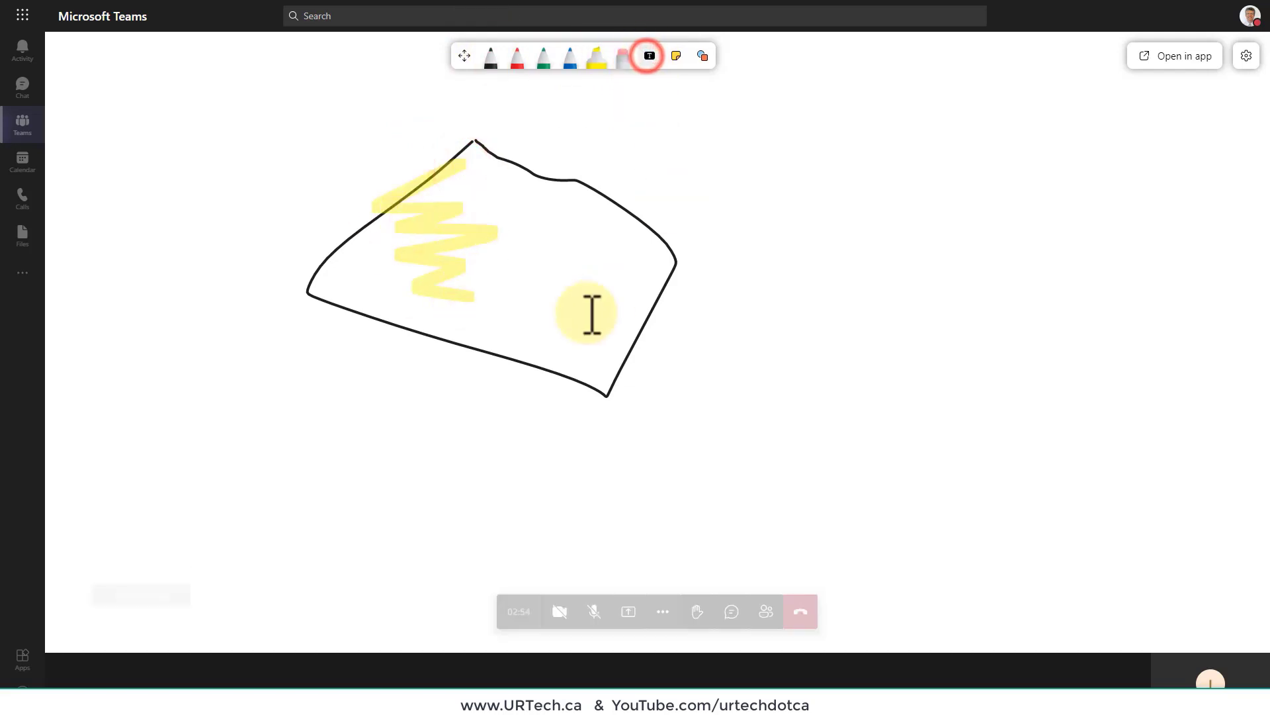
pyautogui.click(324, 414)
pyautogui.write('sd;fglsja')
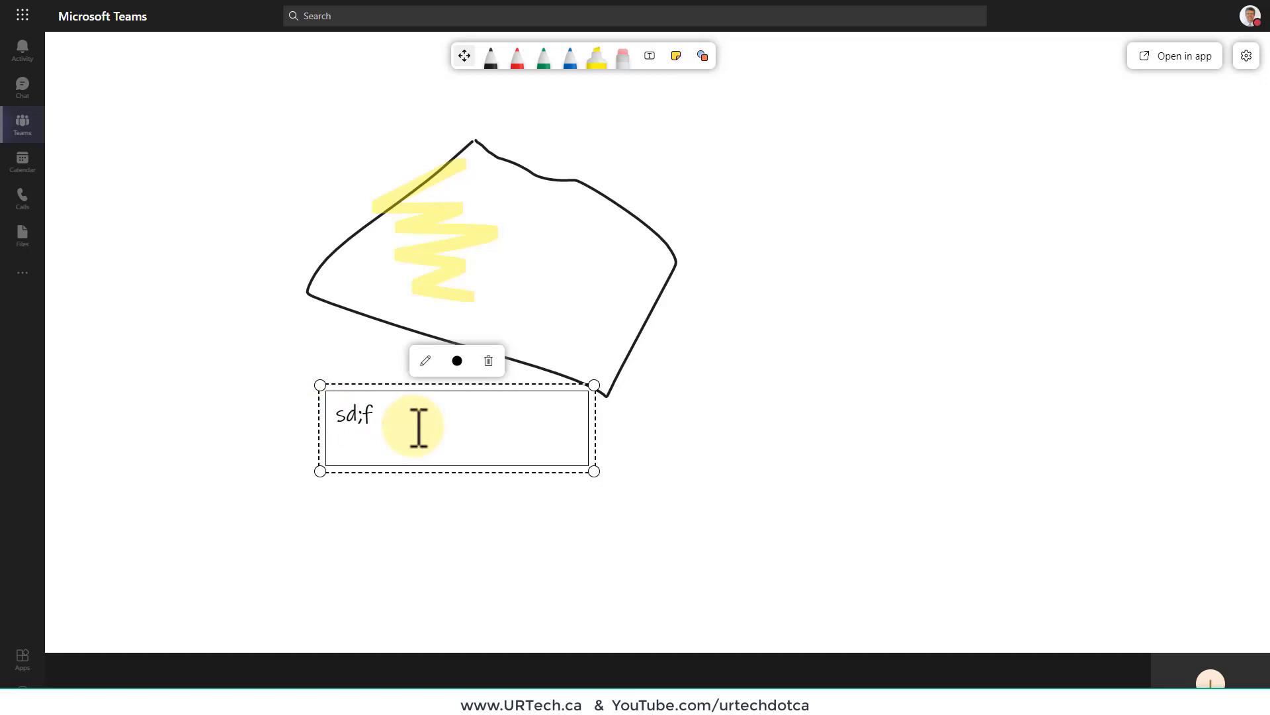
pyautogui.click(635, 474)
pyautogui.click(482, 432)
pyautogui.click(456, 361)
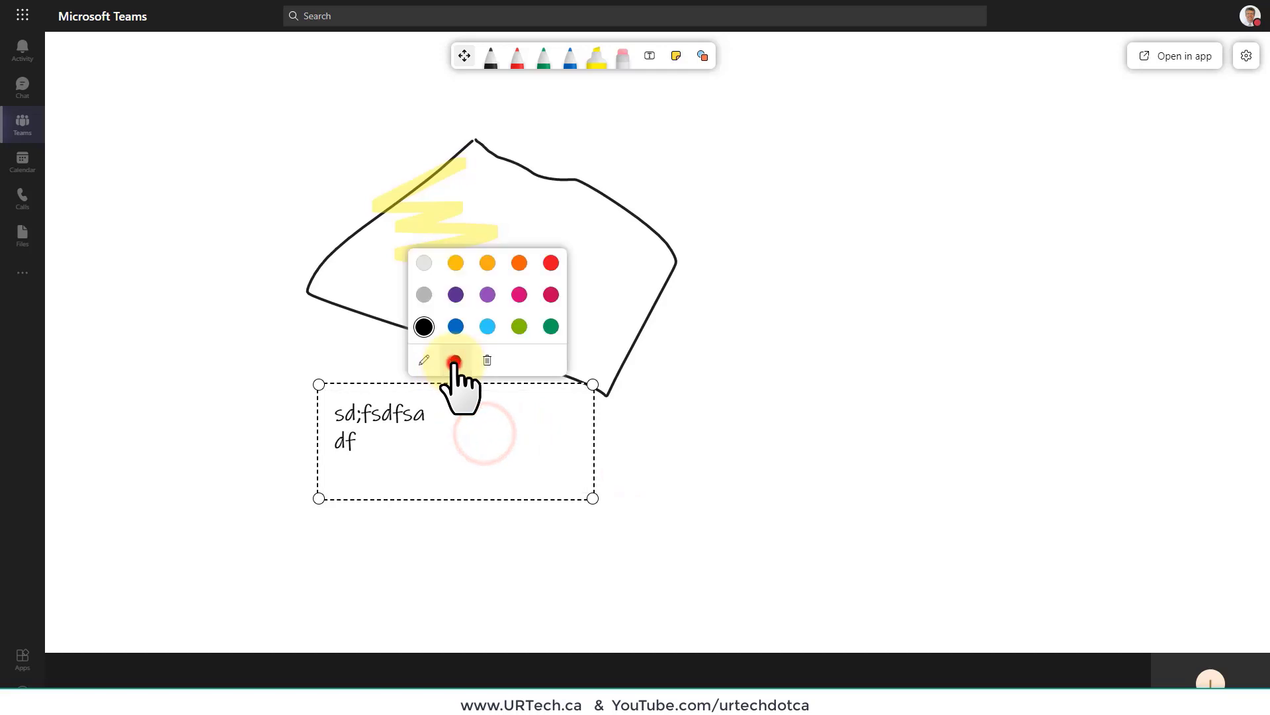
pyautogui.click(486, 327)
pyautogui.click(424, 360)
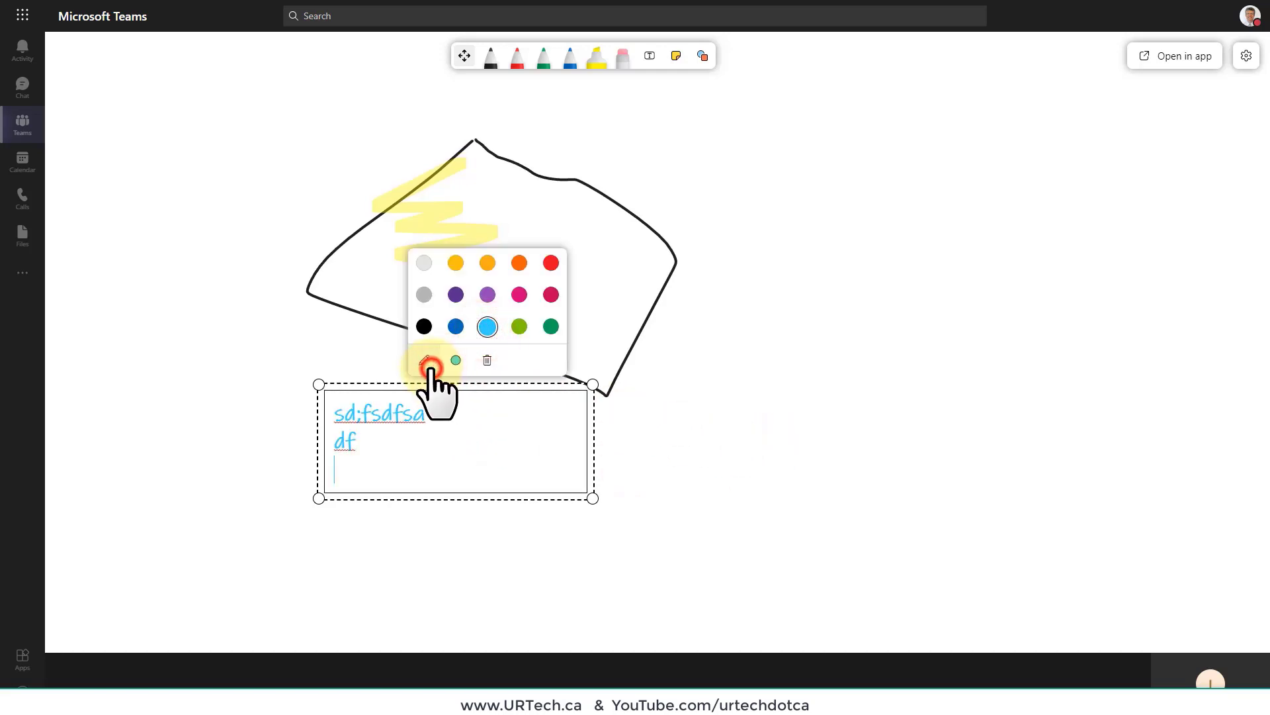
pyautogui.click(707, 440)
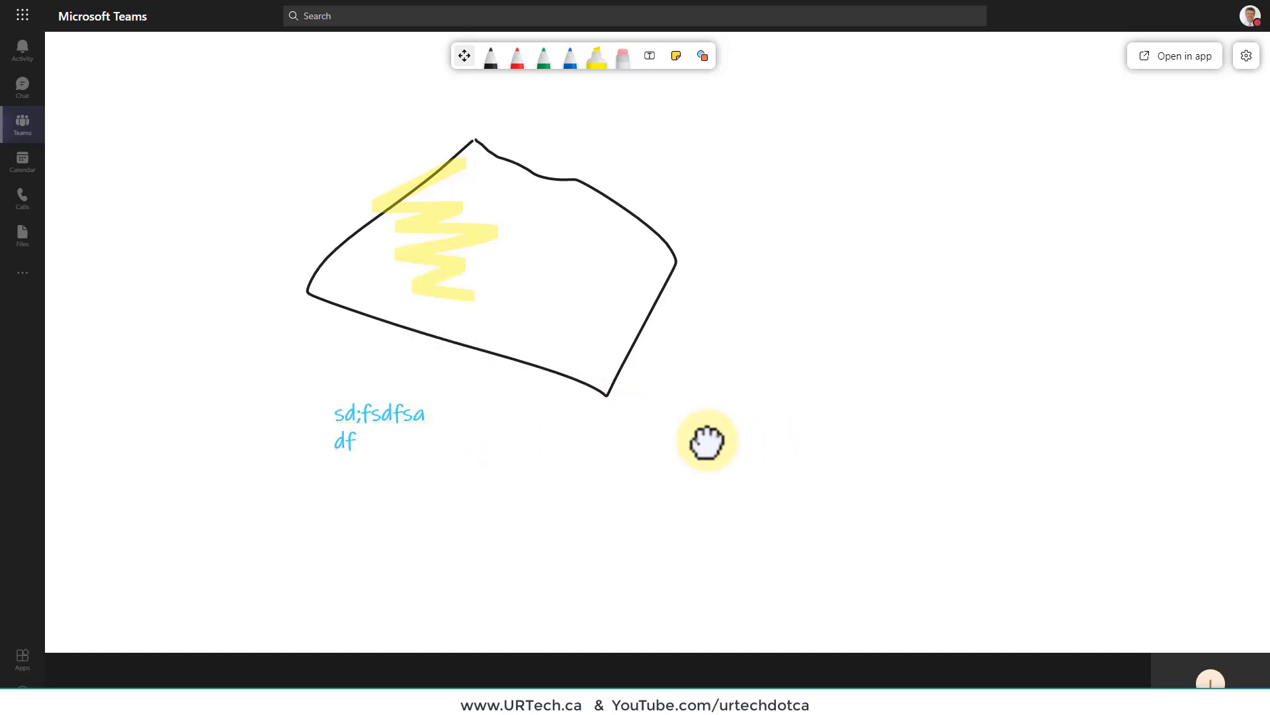
# Erase the yellow highlighter scribble from the board
pyautogui.click(622, 57)
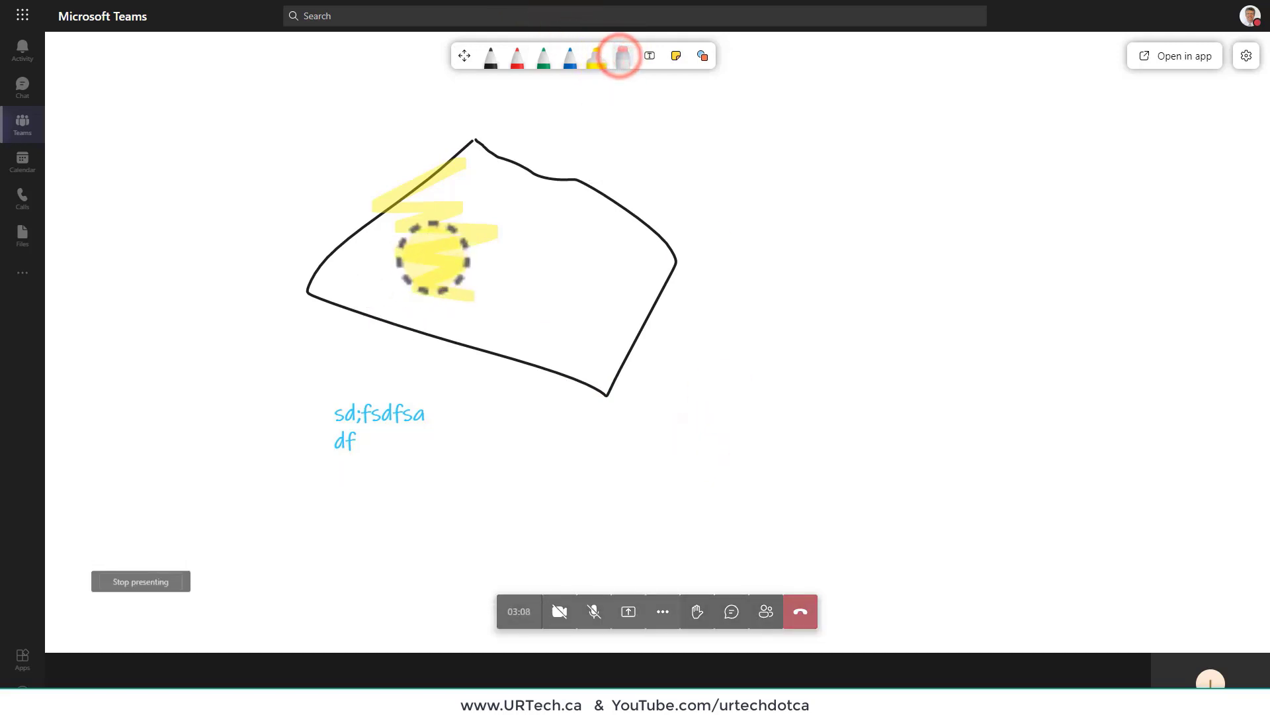
pyautogui.click(434, 256)
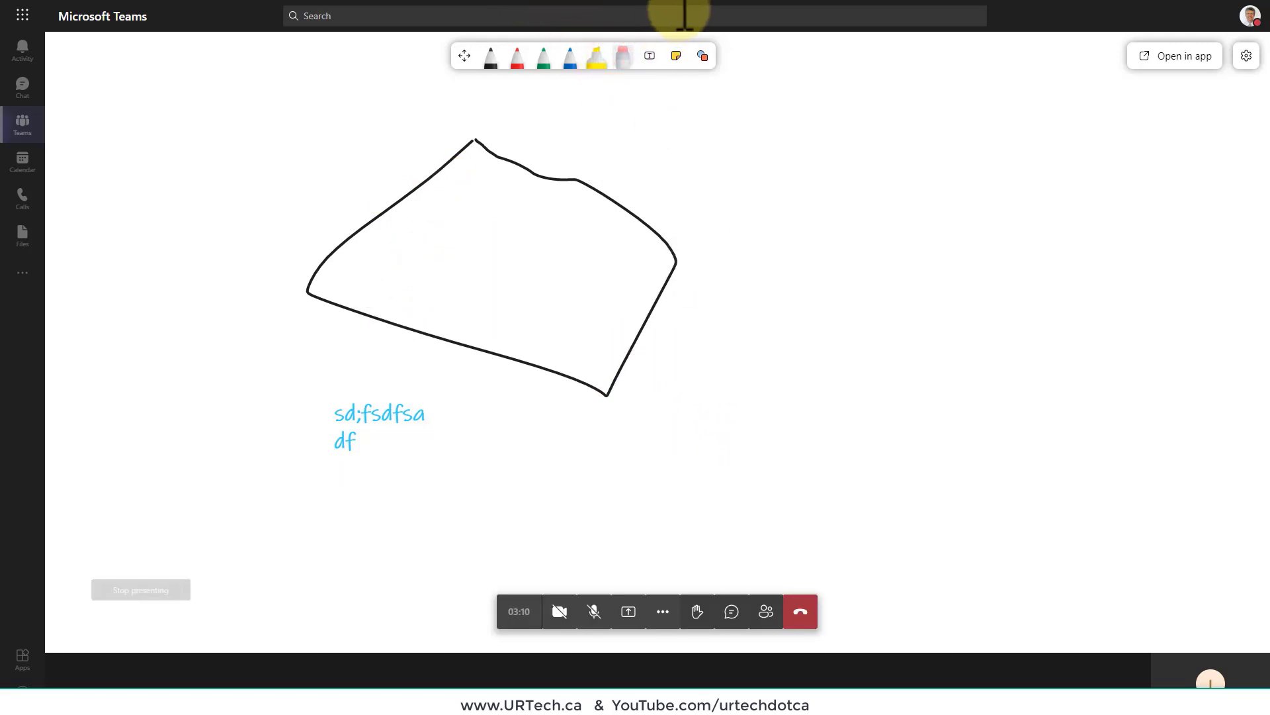
pyautogui.click(700, 56)
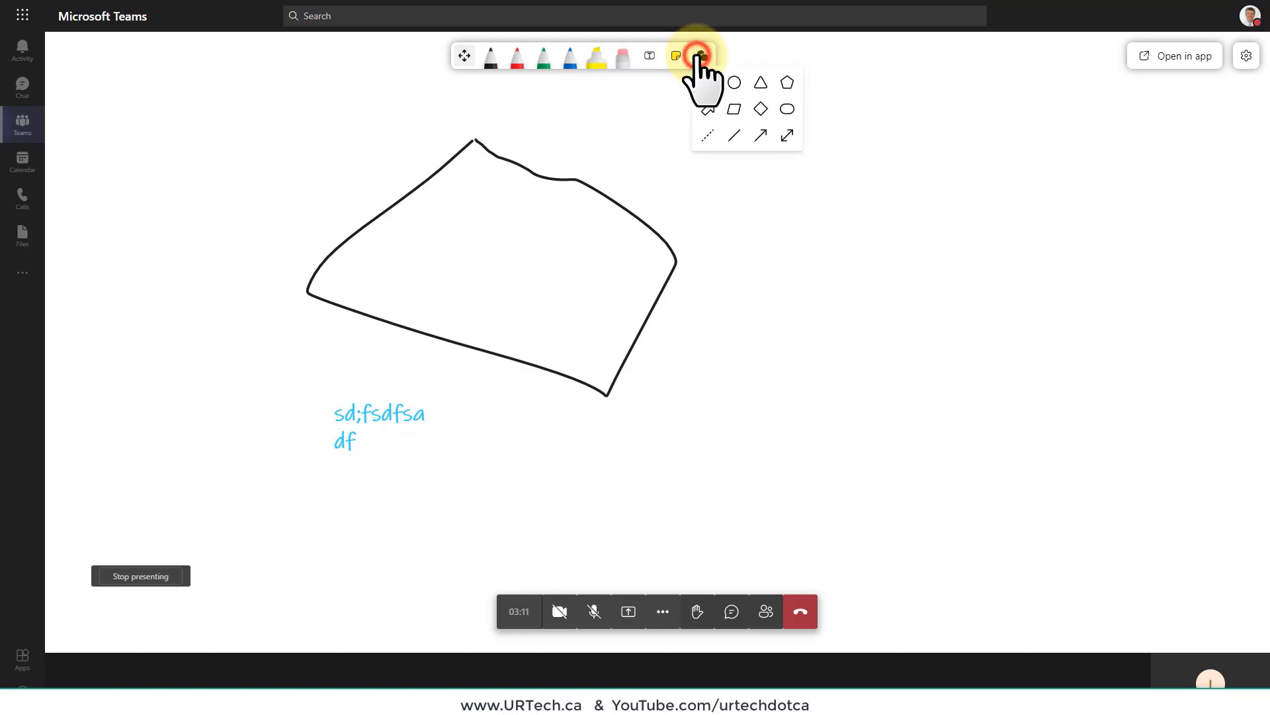
# Add a circle beside the outline, enlarge it into a large ellipse, and remove its fill
pyautogui.click(735, 84)
pyautogui.click(941, 363)
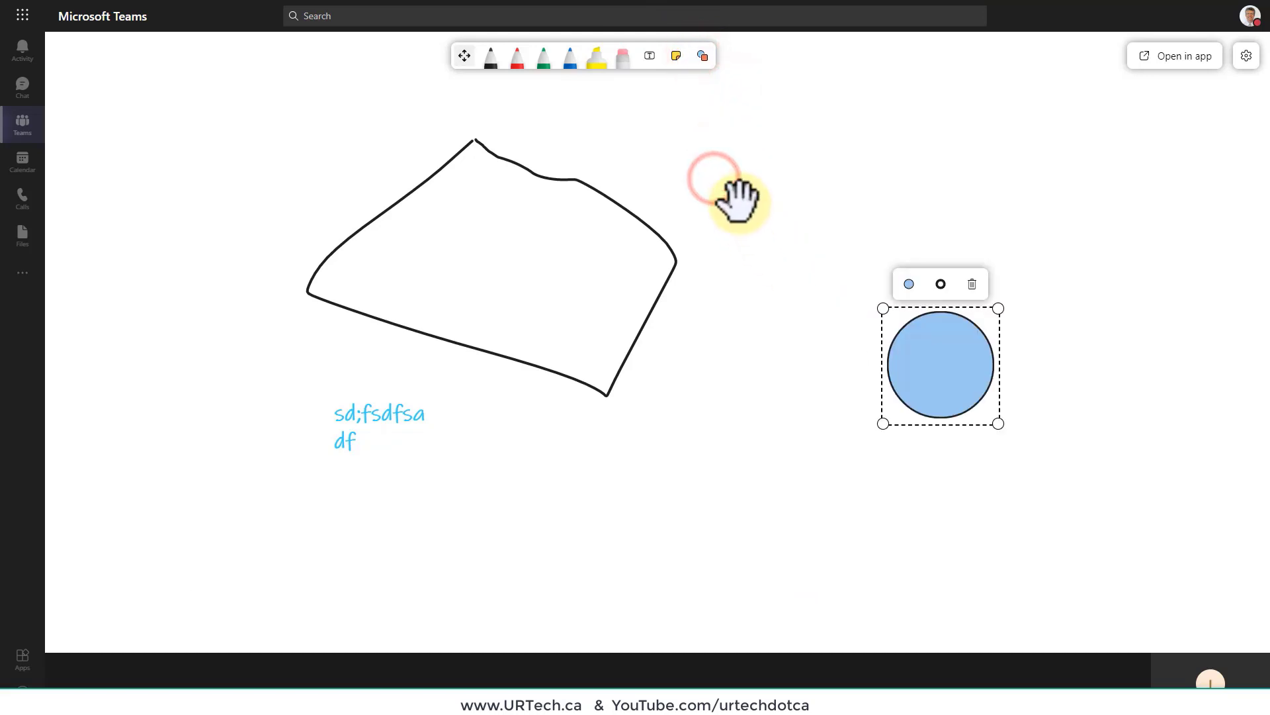
pyautogui.moveTo(884, 309); pyautogui.dragTo(745, 198)
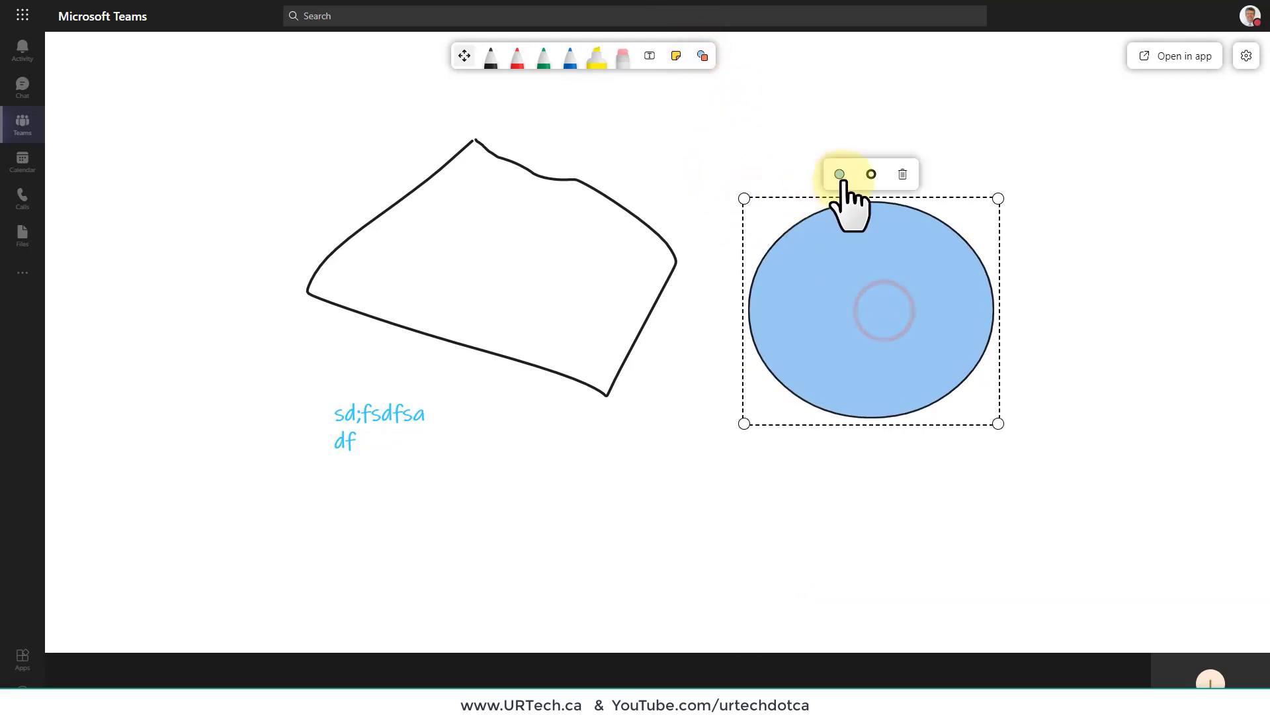
pyautogui.click(871, 173)
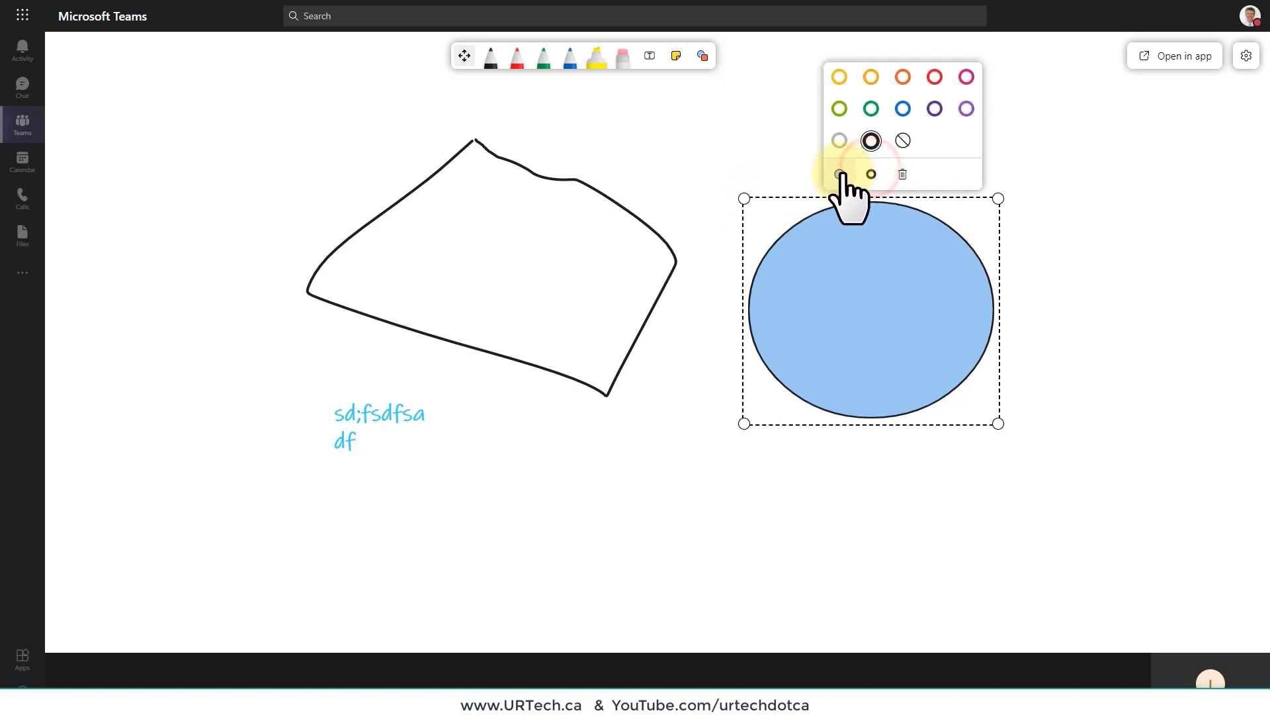
pyautogui.click(839, 174)
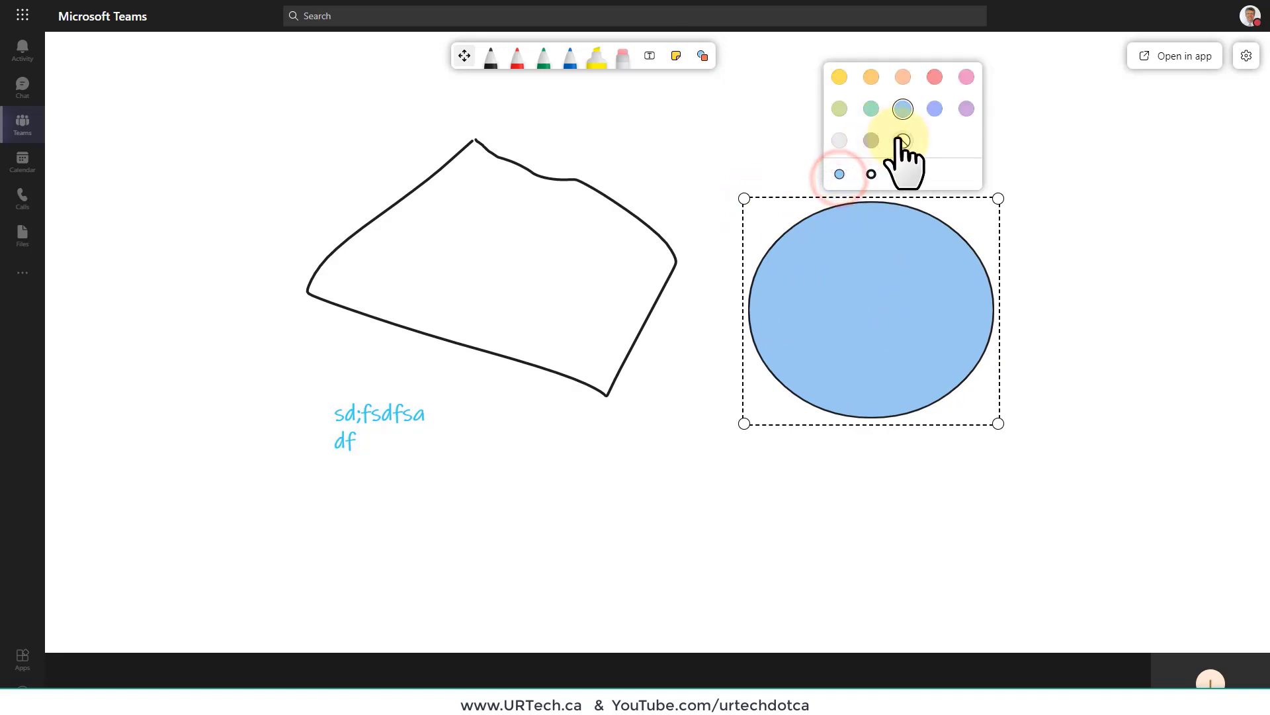
pyautogui.click(902, 139)
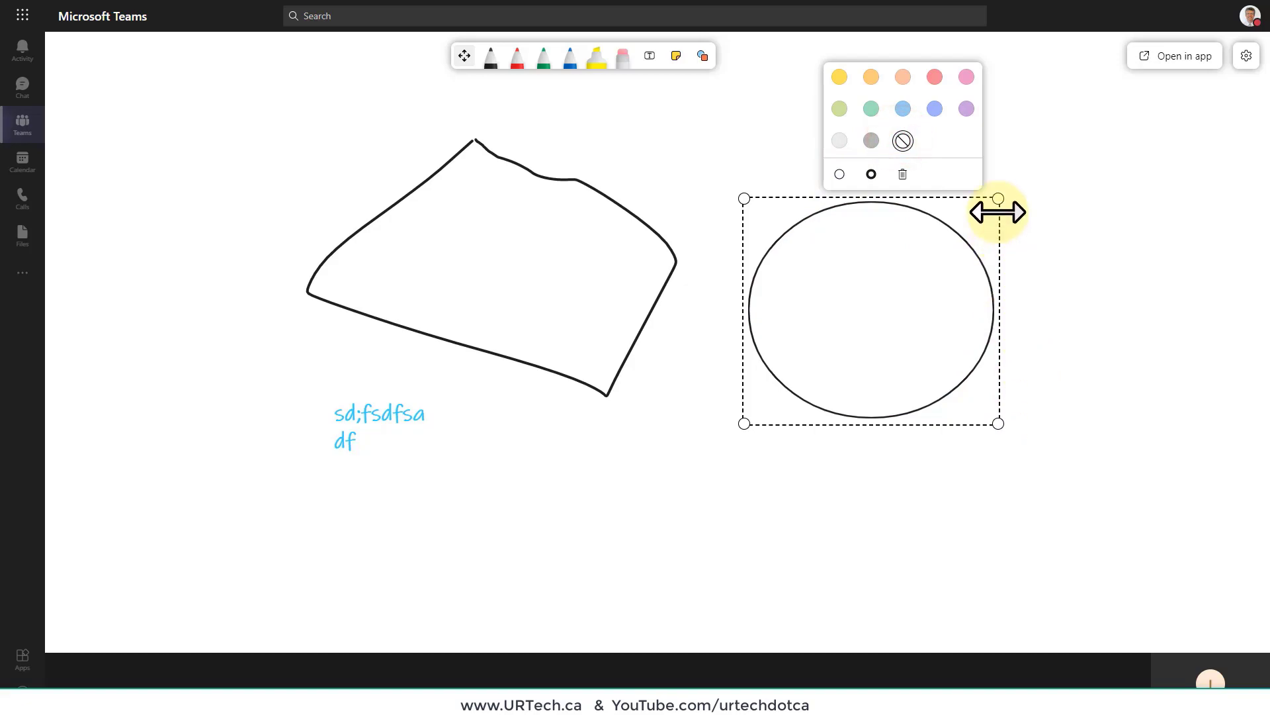
pyautogui.click(1044, 384)
pyautogui.moveTo(910, 356); pyautogui.dragTo(1041, 350)
pyautogui.click(463, 57)
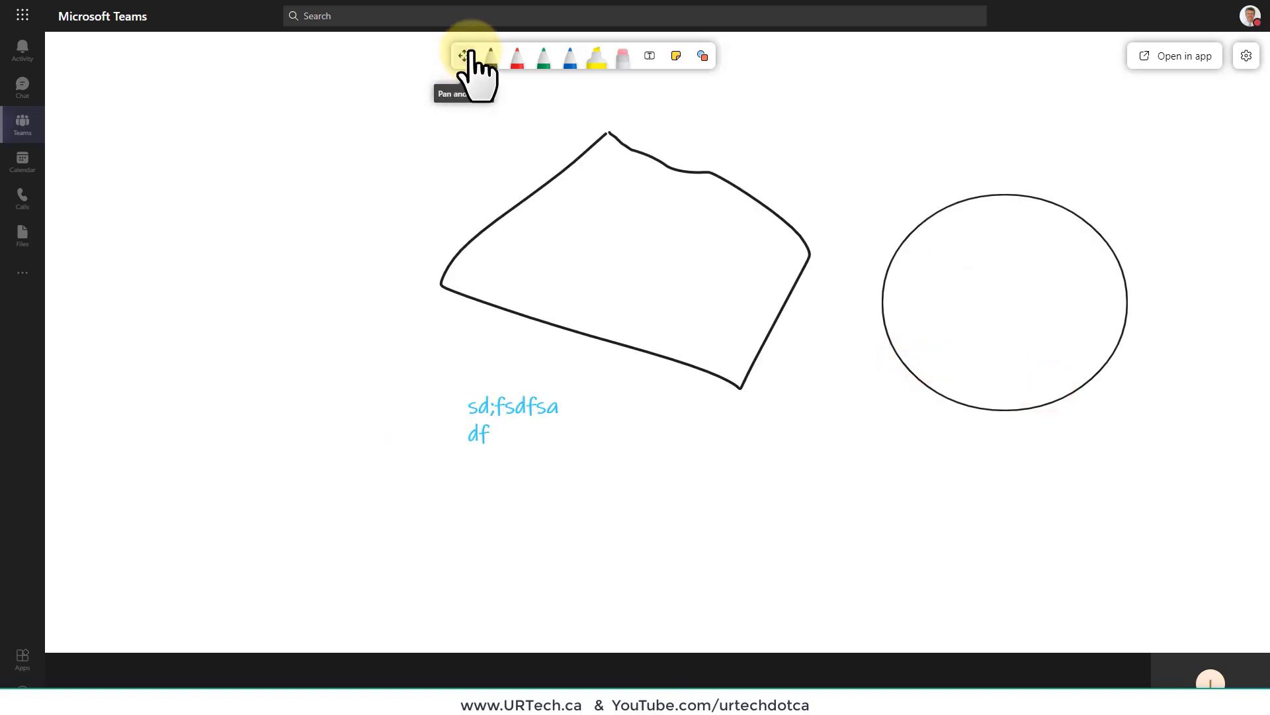
# Draw a light-blue block arrow and move it above the ellipse
pyautogui.click(468, 55)
pyautogui.moveTo(681, 256); pyautogui.dragTo(576, 342)
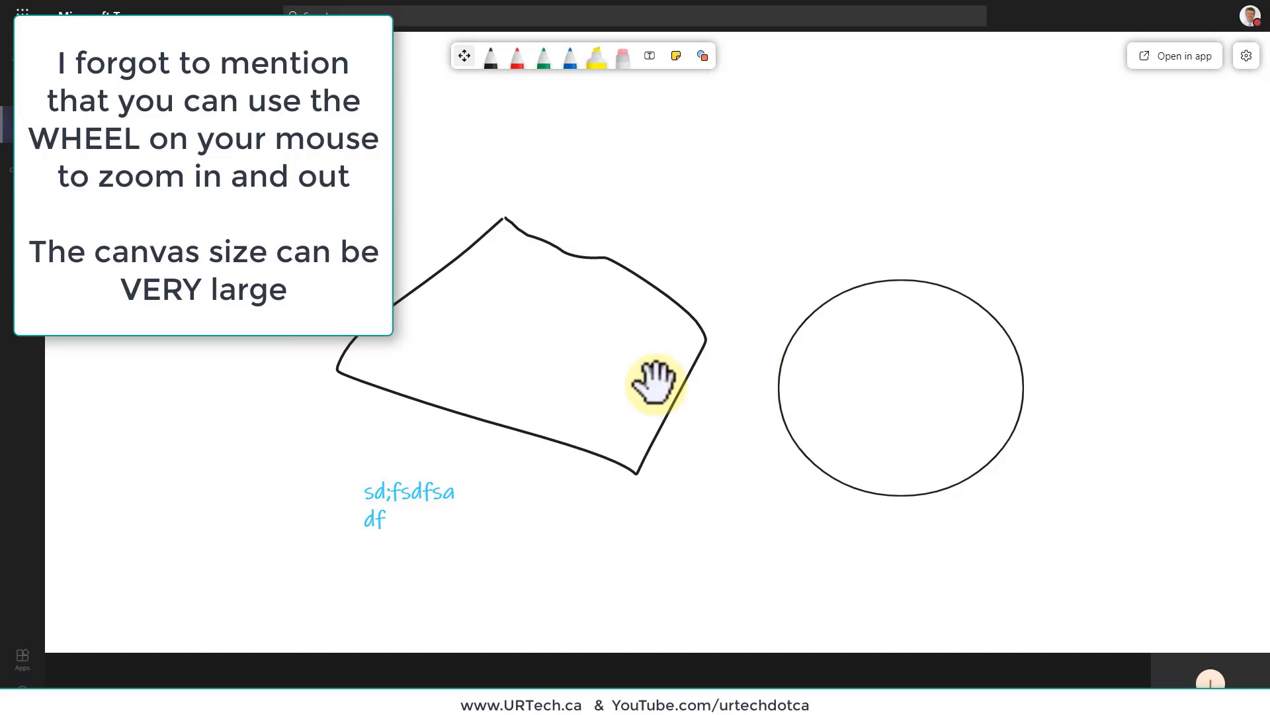
pyautogui.click(703, 56)
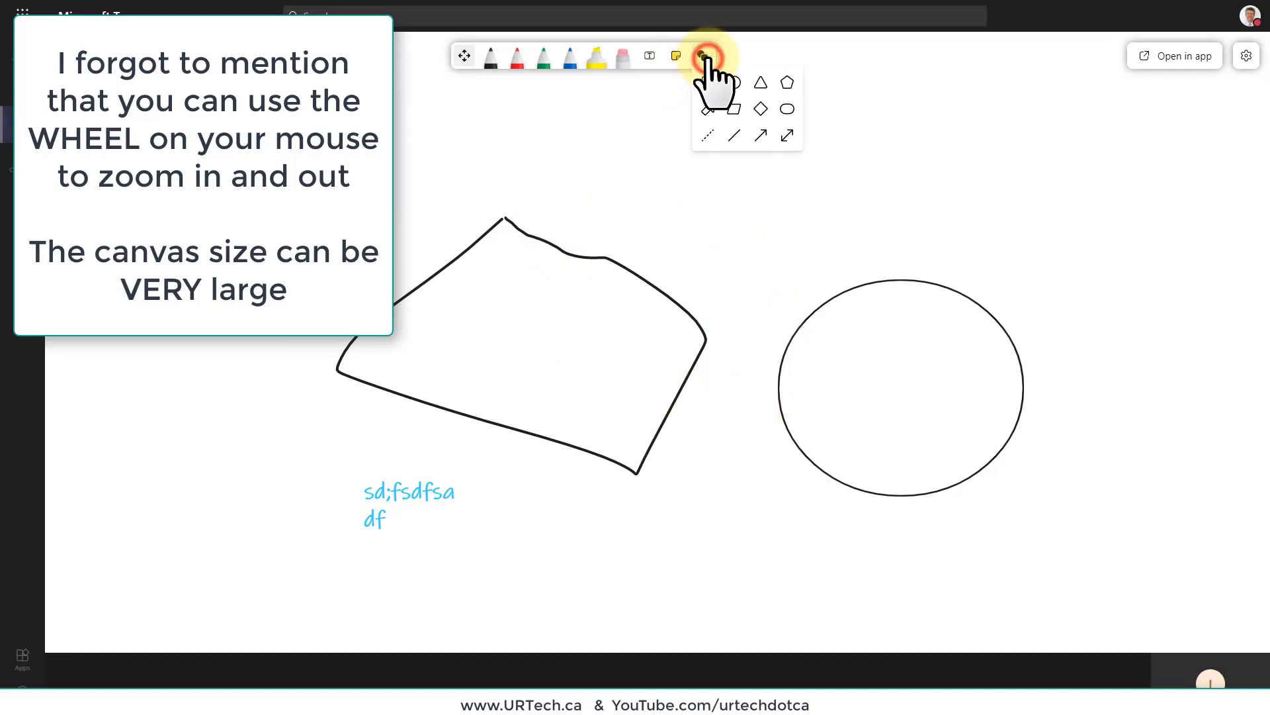
pyautogui.click(706, 108)
pyautogui.moveTo(827, 125); pyautogui.dragTo(710, 267)
pyautogui.click(987, 236)
pyautogui.click(784, 228)
pyautogui.moveTo(784, 228); pyautogui.dragTo(1062, 204)
pyautogui.moveTo(990, 343); pyautogui.dragTo(1038, 343)
pyautogui.click(1082, 237)
pyautogui.moveTo(1088, 205); pyautogui.dragTo(851, 226)
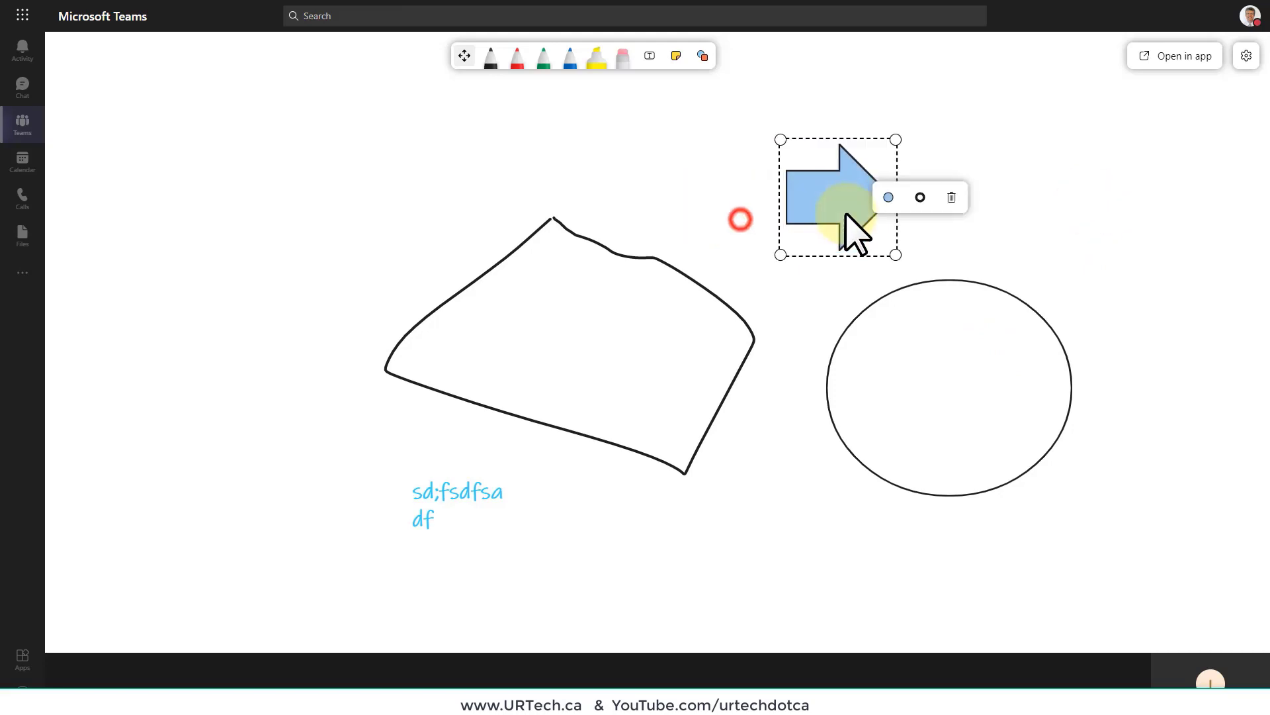
pyautogui.click(1246, 57)
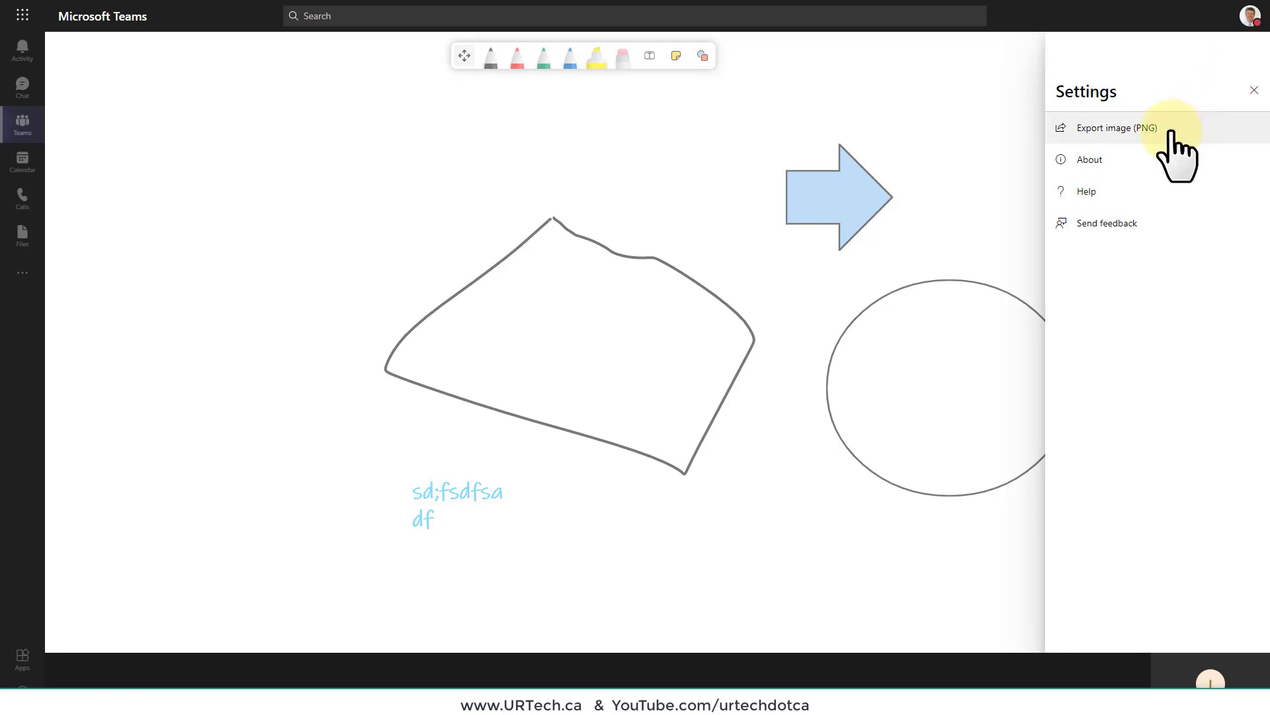
pyautogui.click(950, 166)
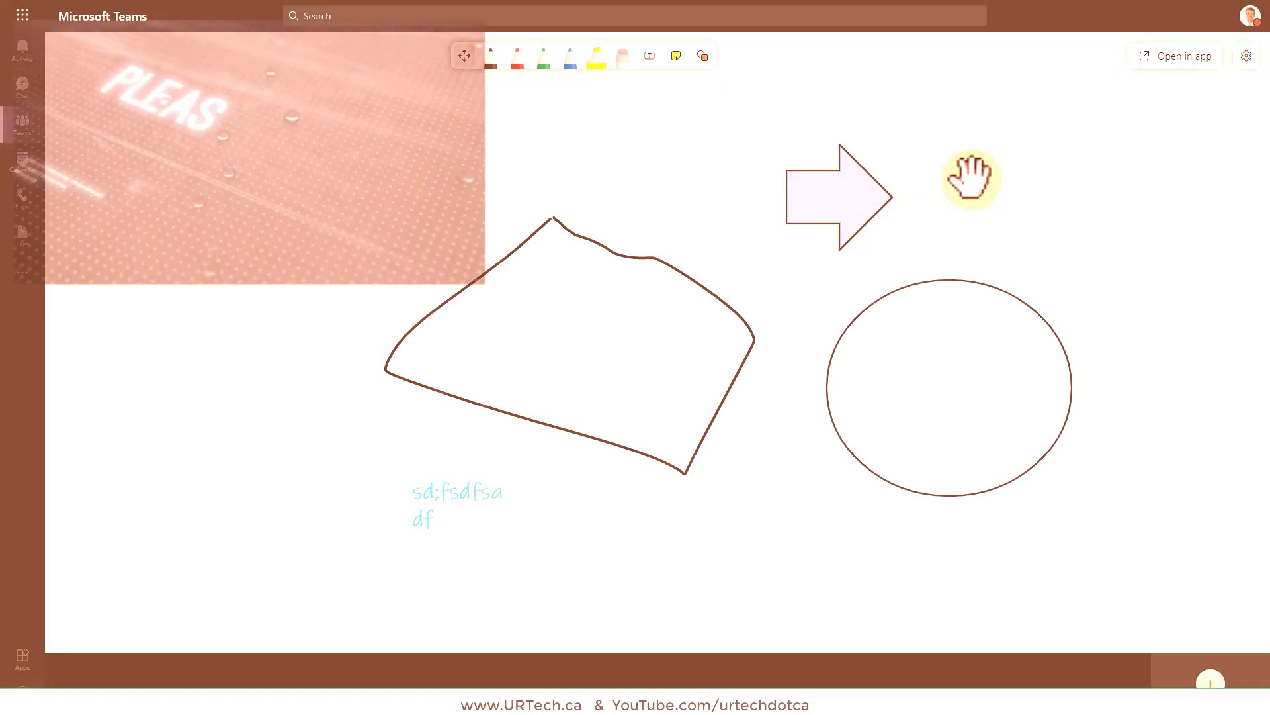
# Open the shared board in the Microsoft Whiteboard desktop app with Open in app
pyautogui.click(1183, 58)
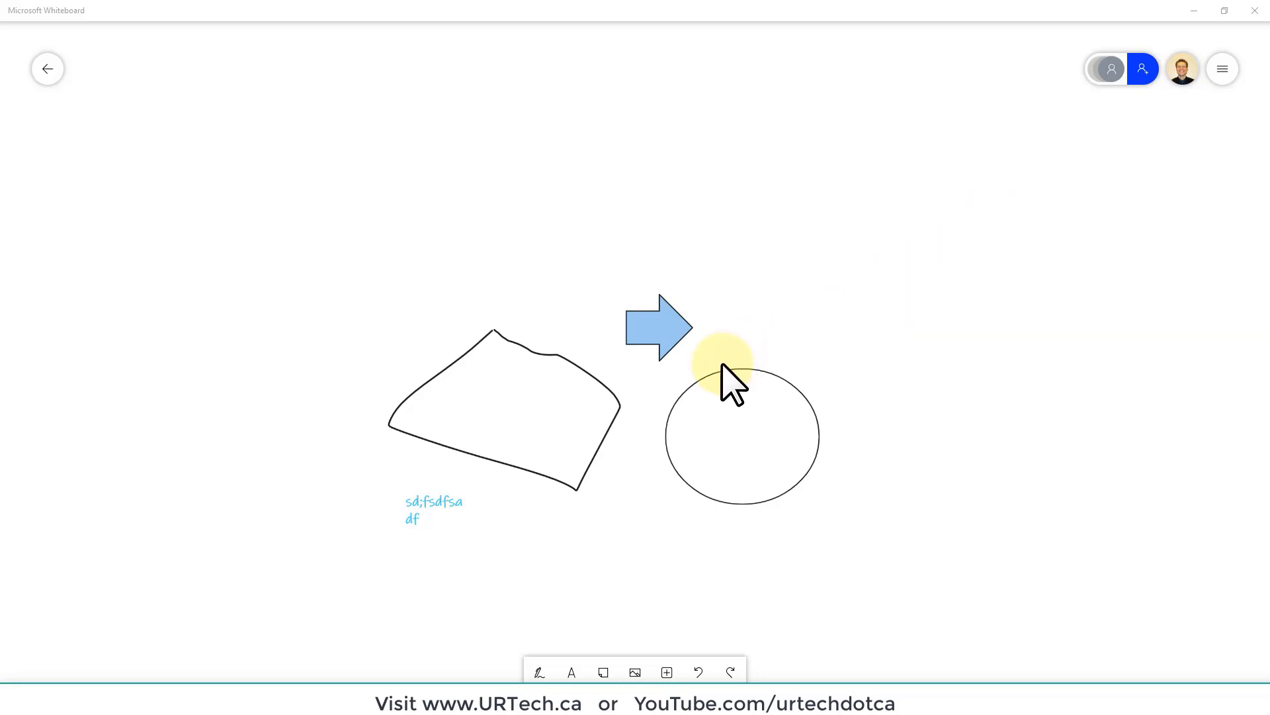
# Clear everything from the board and set the black pen to its thickest stroke
pyautogui.hotkey('ctrl', 'a')
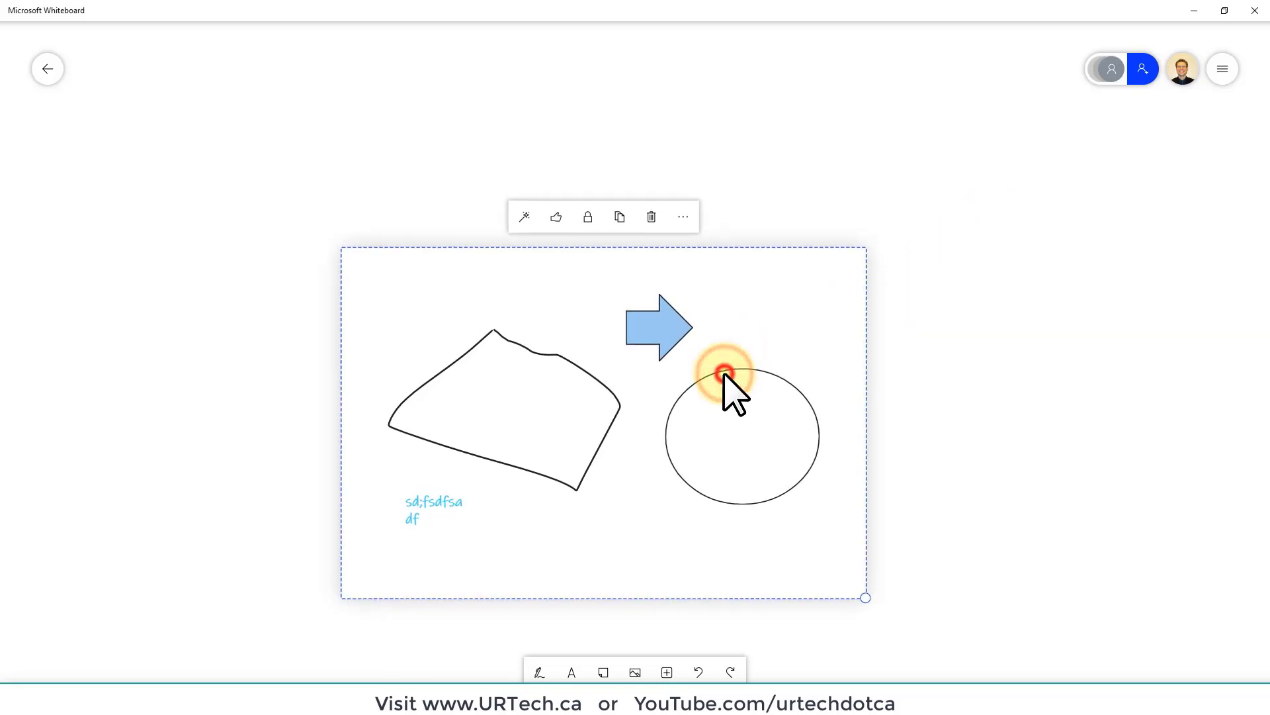
pyautogui.press('Delete')
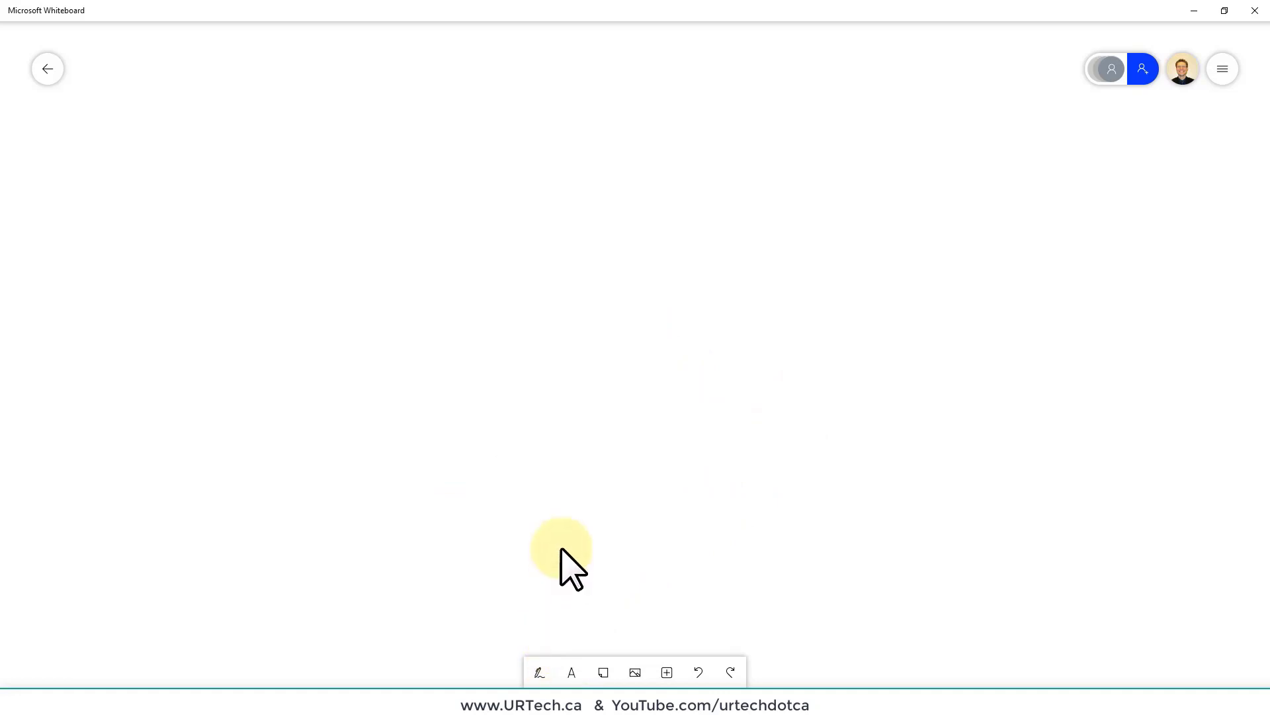
pyautogui.click(538, 673)
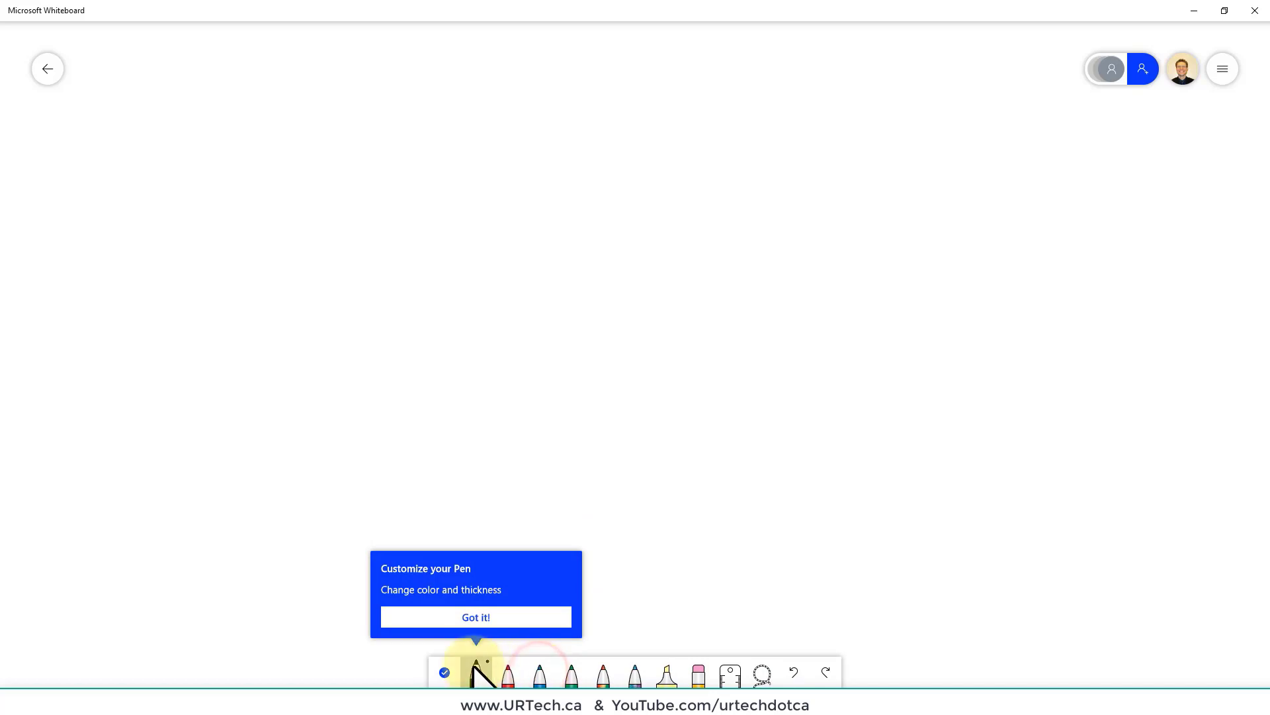
pyautogui.click(493, 616)
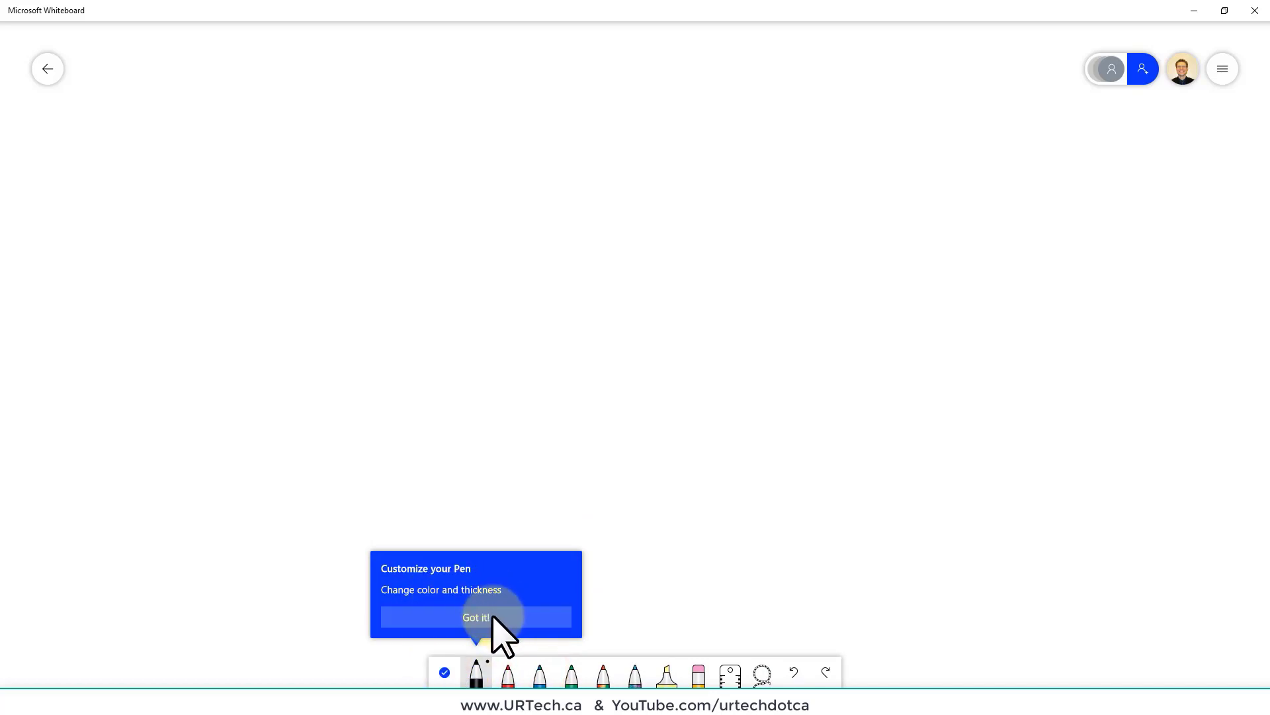
pyautogui.click(477, 669)
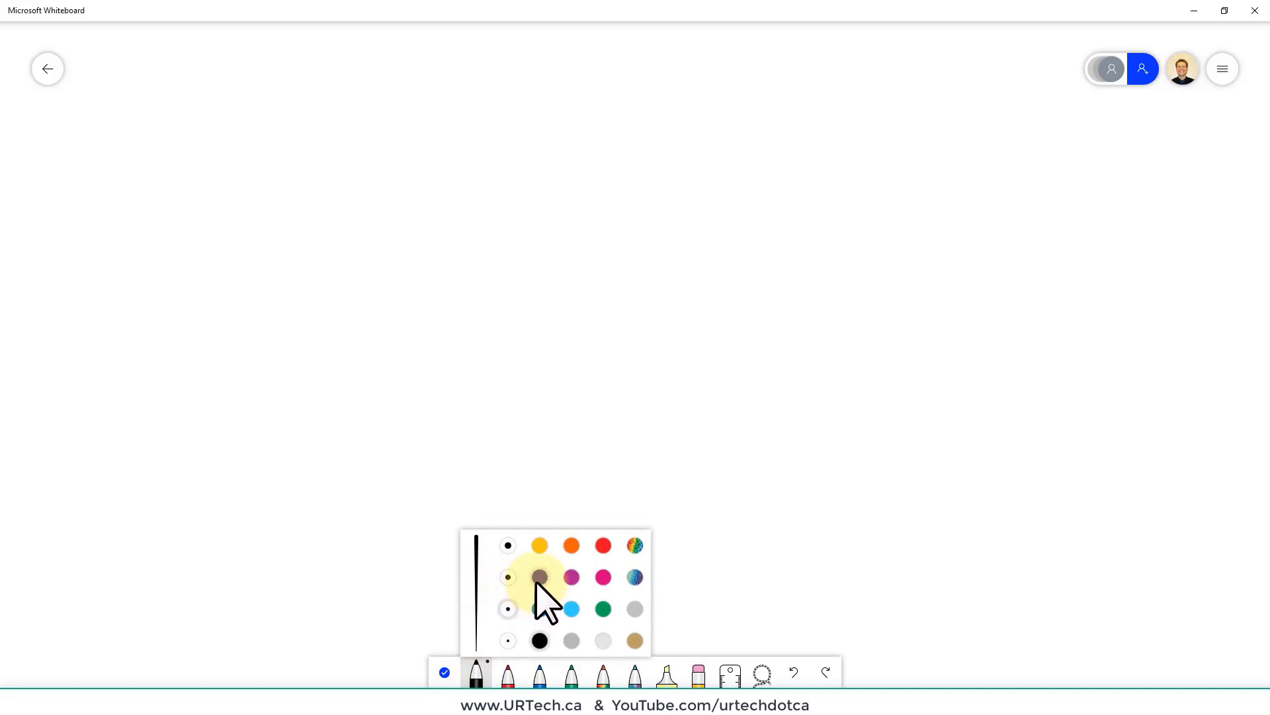
pyautogui.moveTo(490, 618); pyautogui.dragTo(468, 547)
pyautogui.click(477, 547)
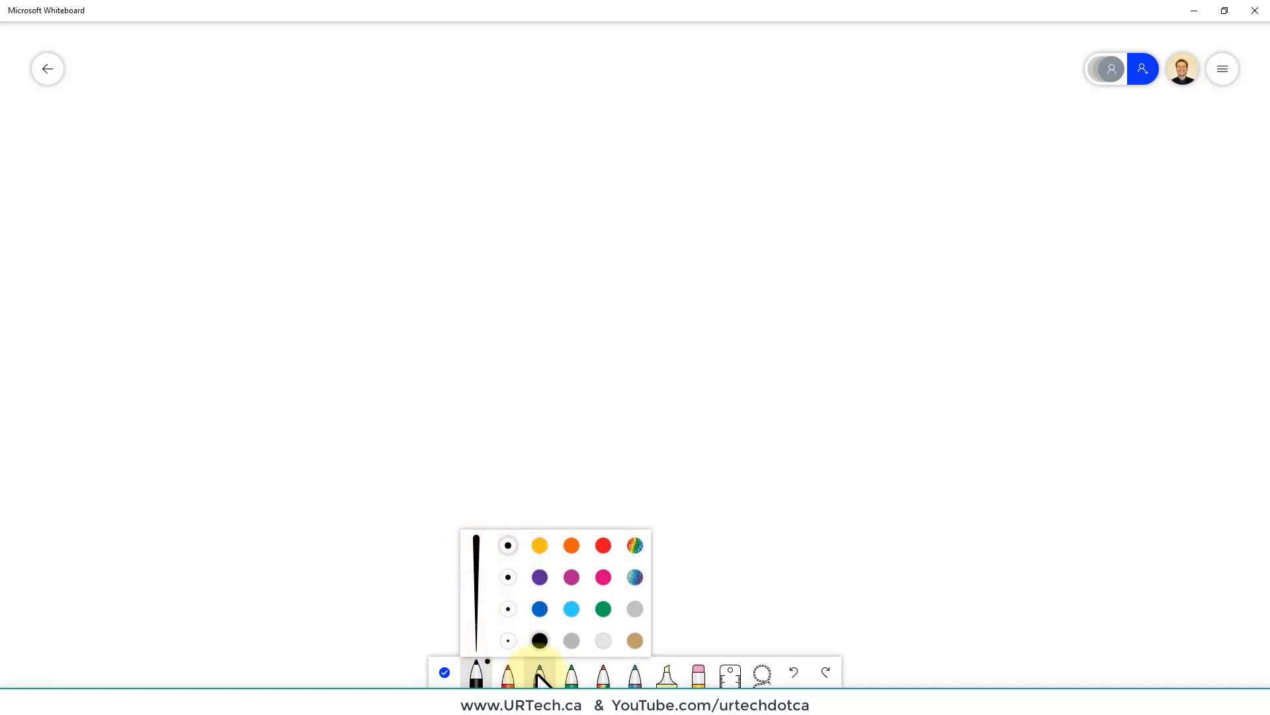
# Draw a curl in the centre of the board with the thinnest pink pen
pyautogui.click(541, 670)
pyautogui.click(542, 667)
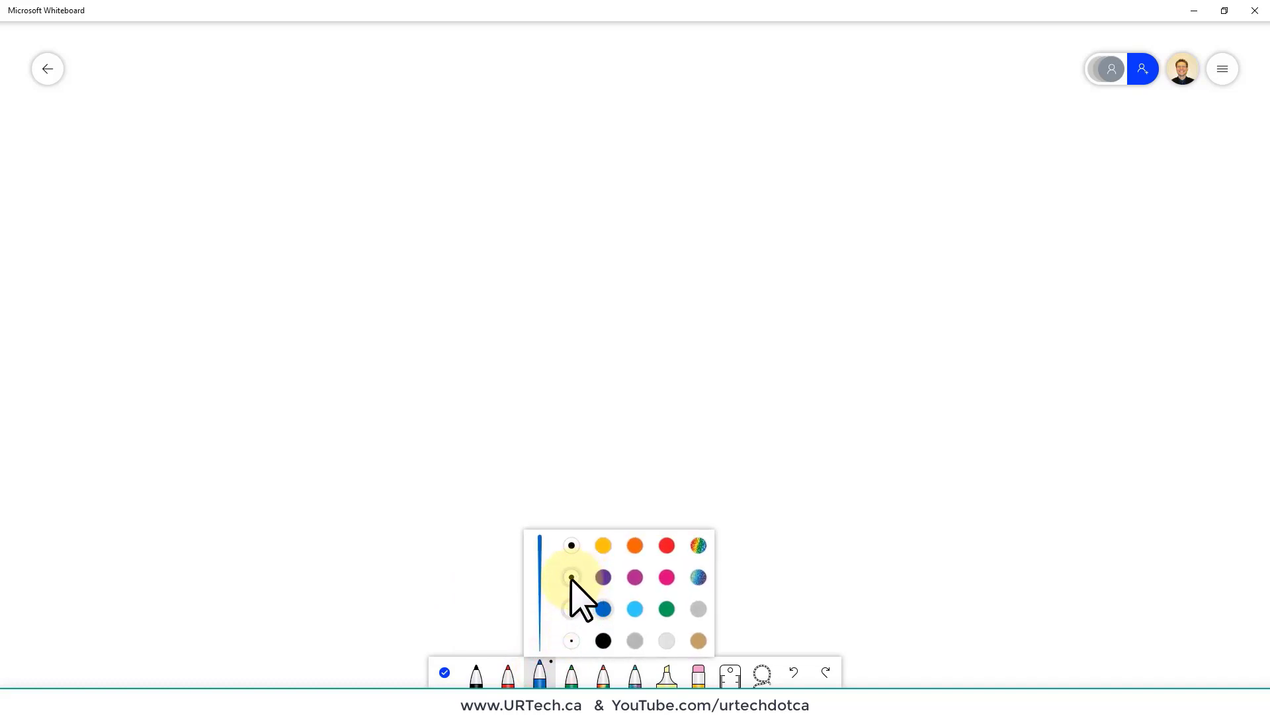
pyautogui.click(570, 645)
pyautogui.click(541, 675)
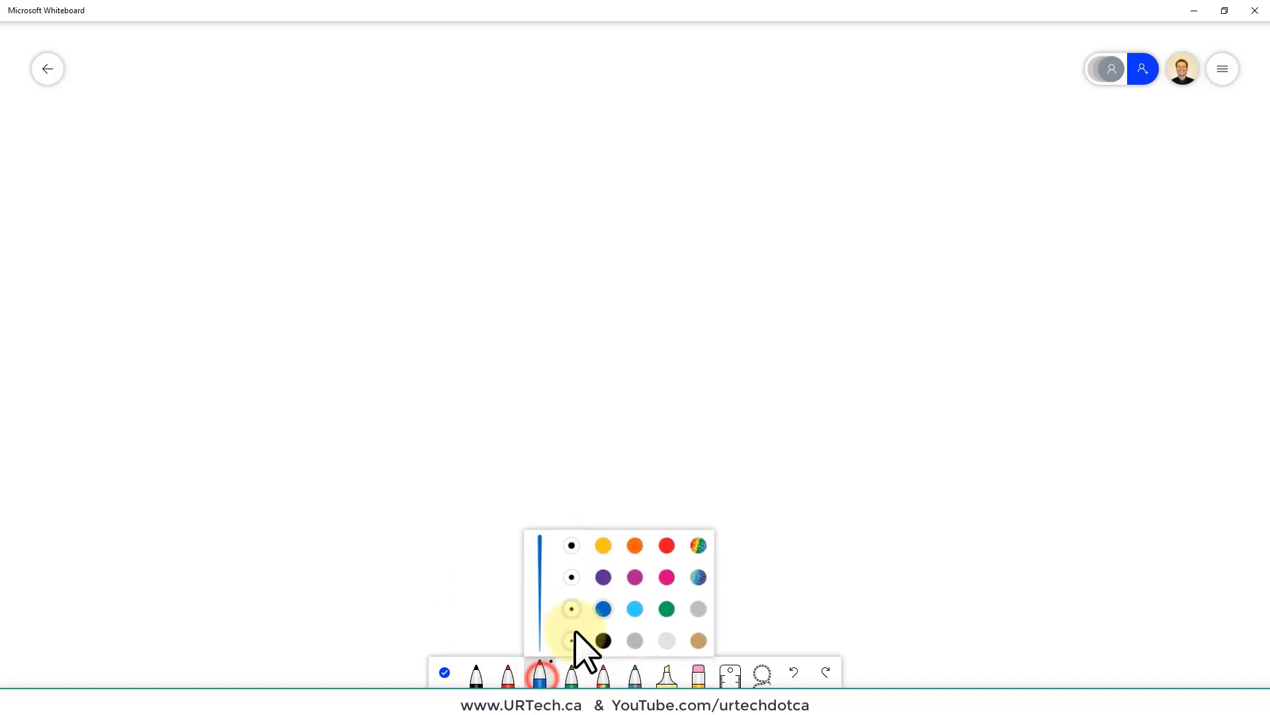
pyautogui.click(573, 641)
pyautogui.click(667, 577)
pyautogui.click(599, 304)
pyautogui.moveTo(663, 262)
pyautogui.mouseDown()
pyautogui.moveTo(538, 512)
pyautogui.moveTo(711, 417)
pyautogui.mouseUp()
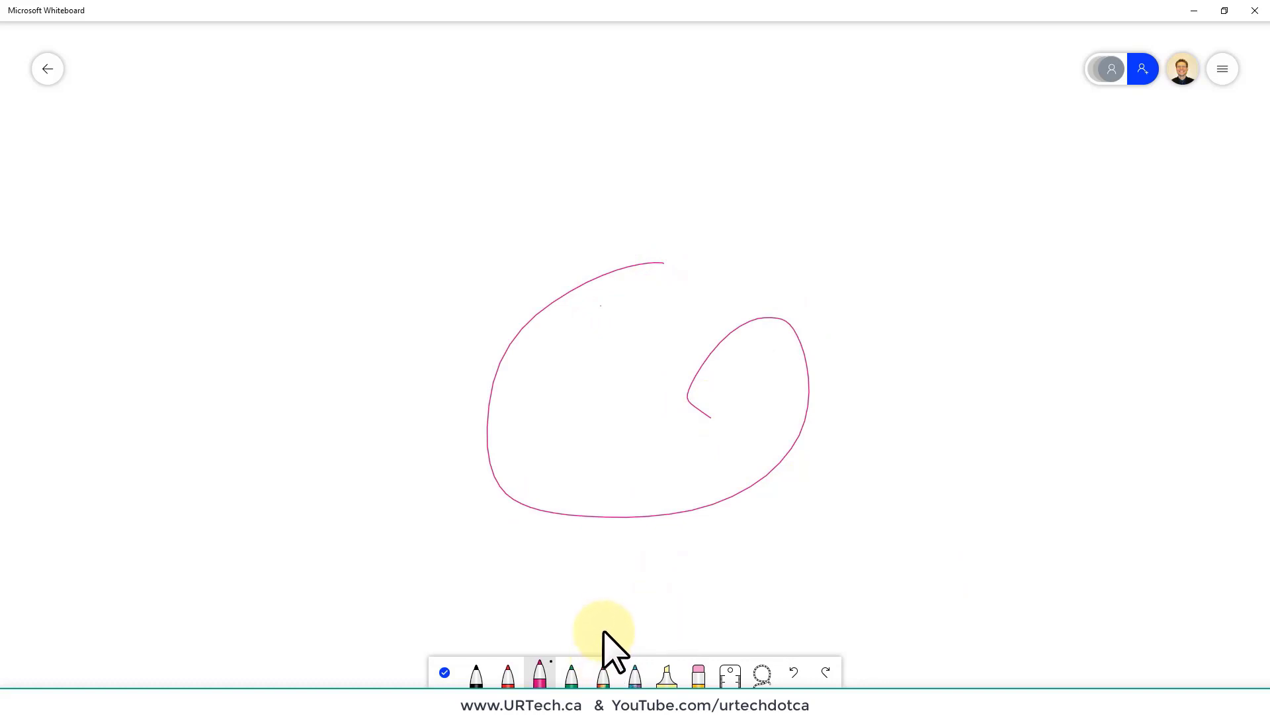
# Draw a thick yellow curve on the left side of the board
pyautogui.click(519, 672)
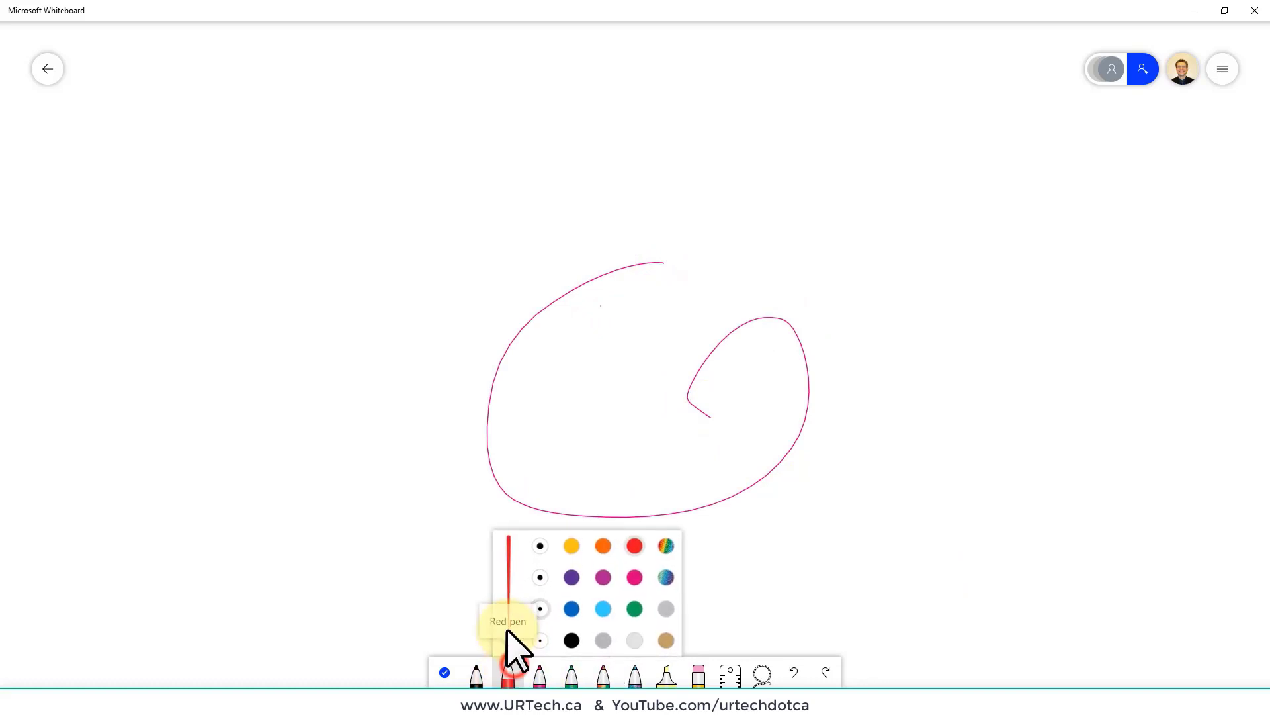
pyautogui.click(540, 544)
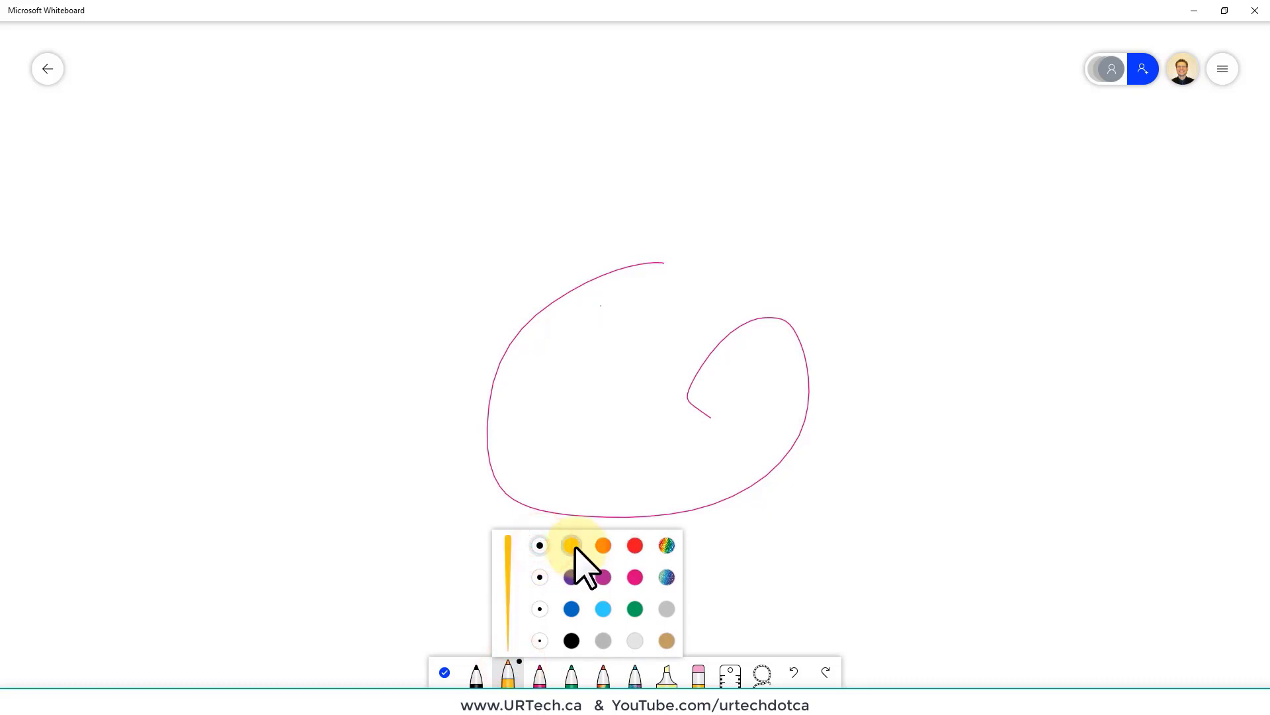
pyautogui.moveTo(427, 245); pyautogui.dragTo(462, 526)
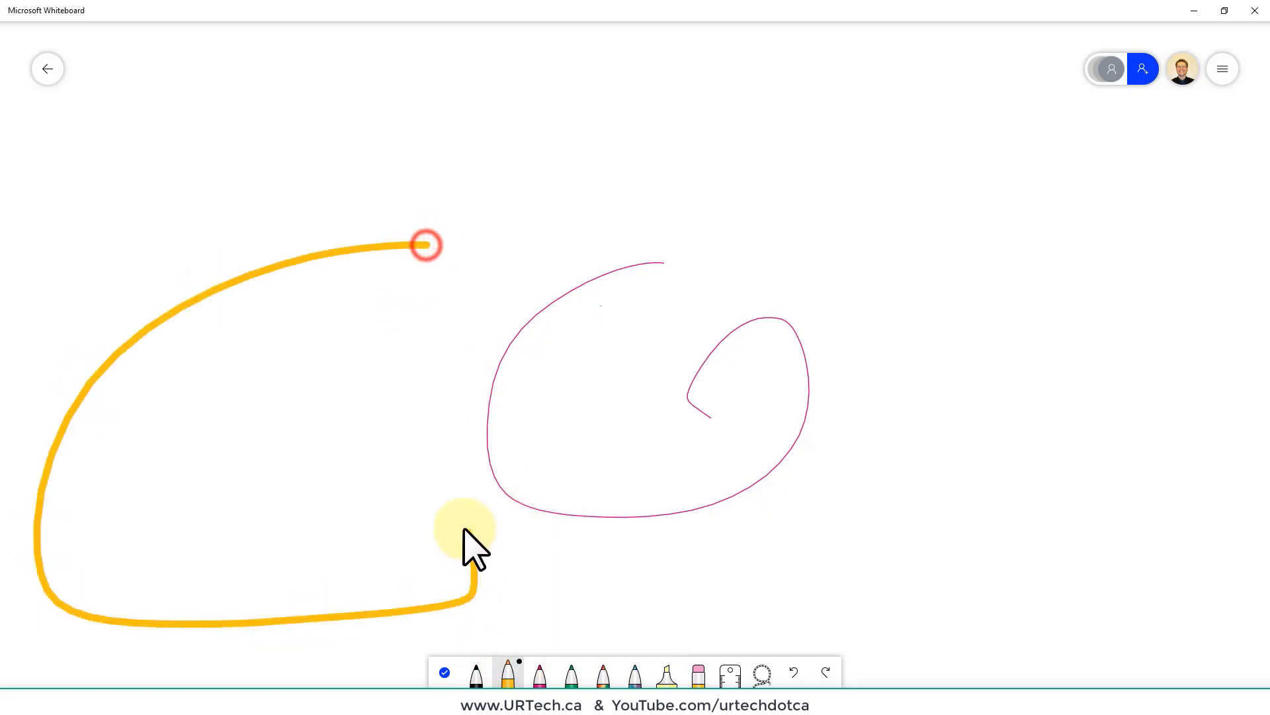
# Erase a short piece from the bottom of the pink curl
pyautogui.click(699, 675)
pyautogui.moveTo(610, 517); pyautogui.dragTo(654, 515)
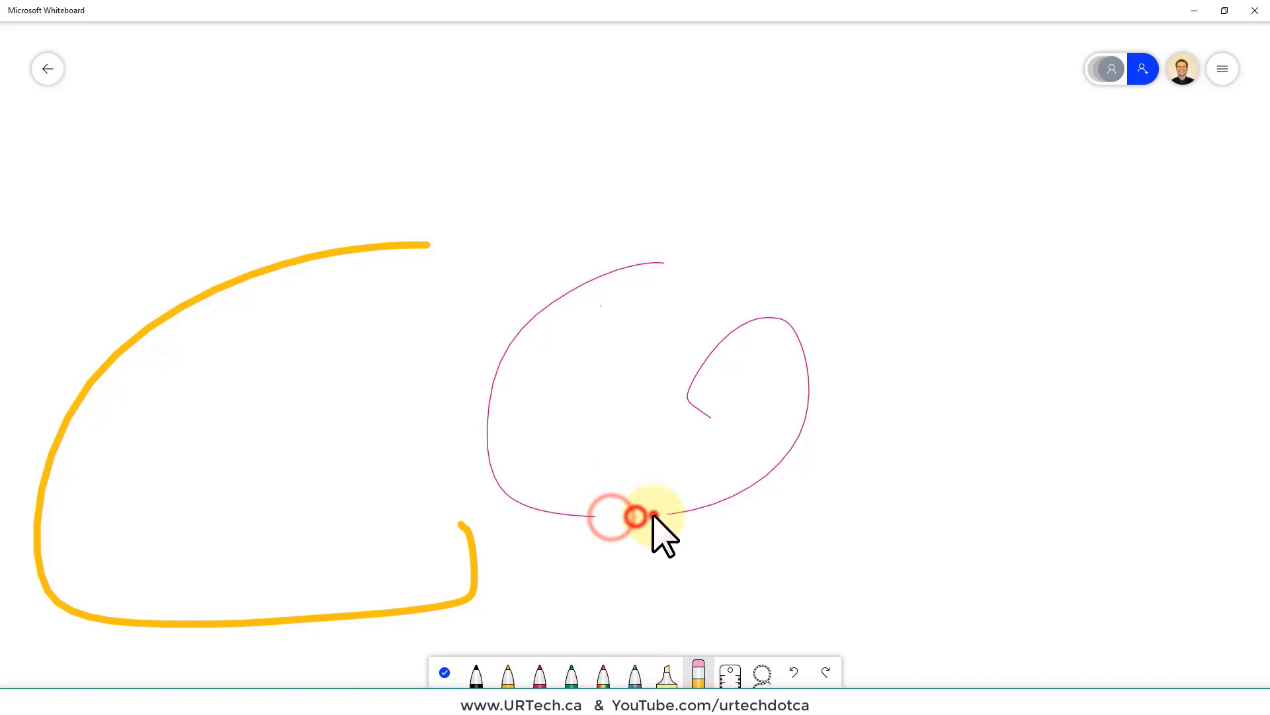
pyautogui.click(699, 675)
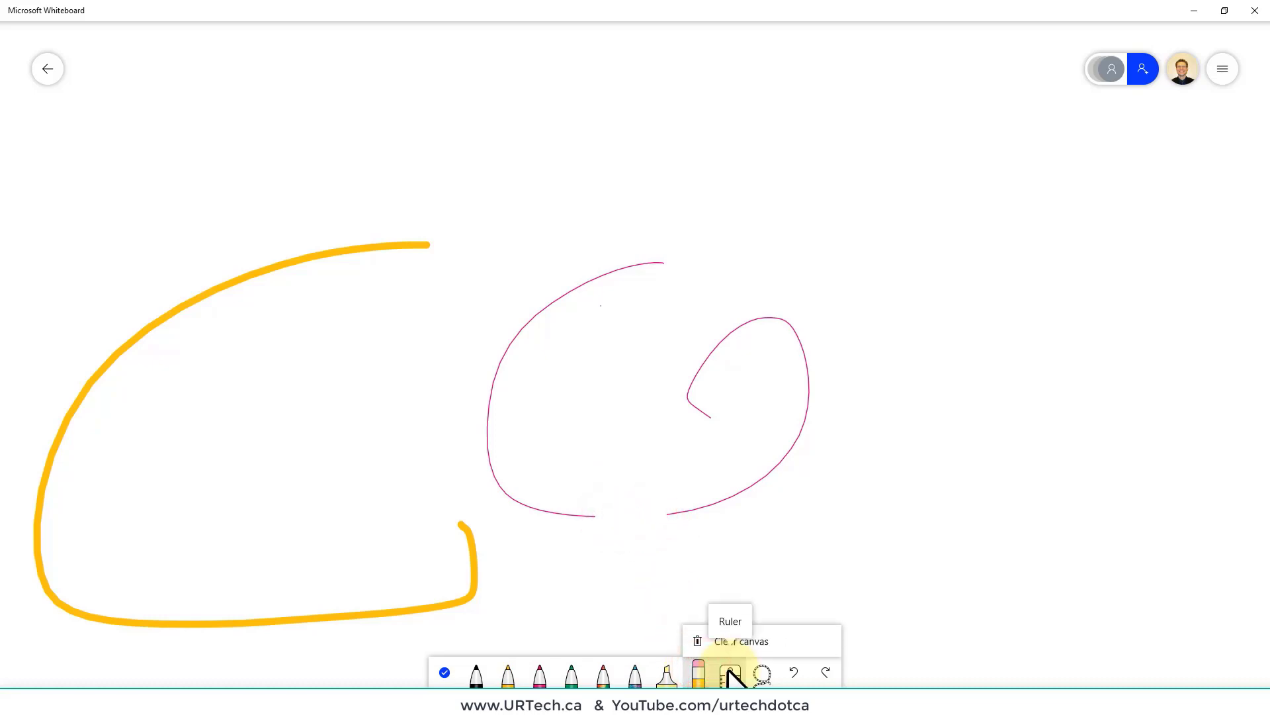
# Place the ruler and draw a straight rainbow diagonal line across the pink curl
pyautogui.click(731, 675)
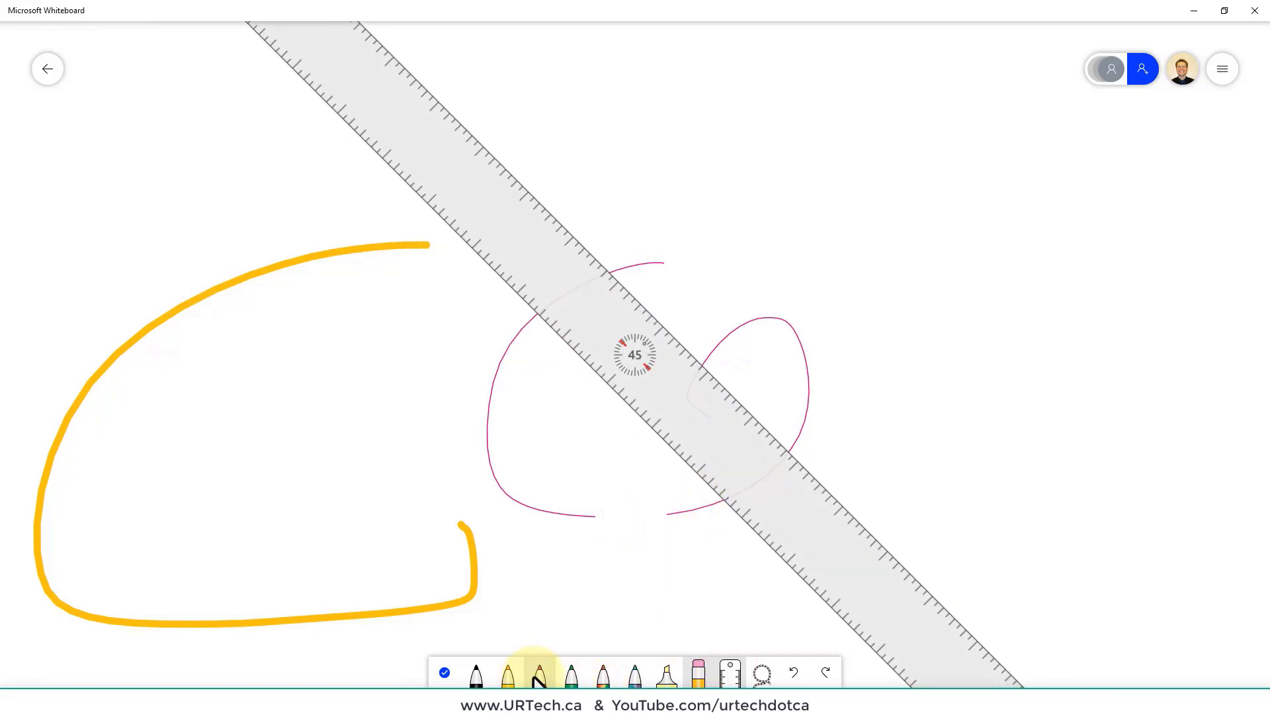
pyautogui.moveTo(599, 318); pyautogui.dragTo(620, 266)
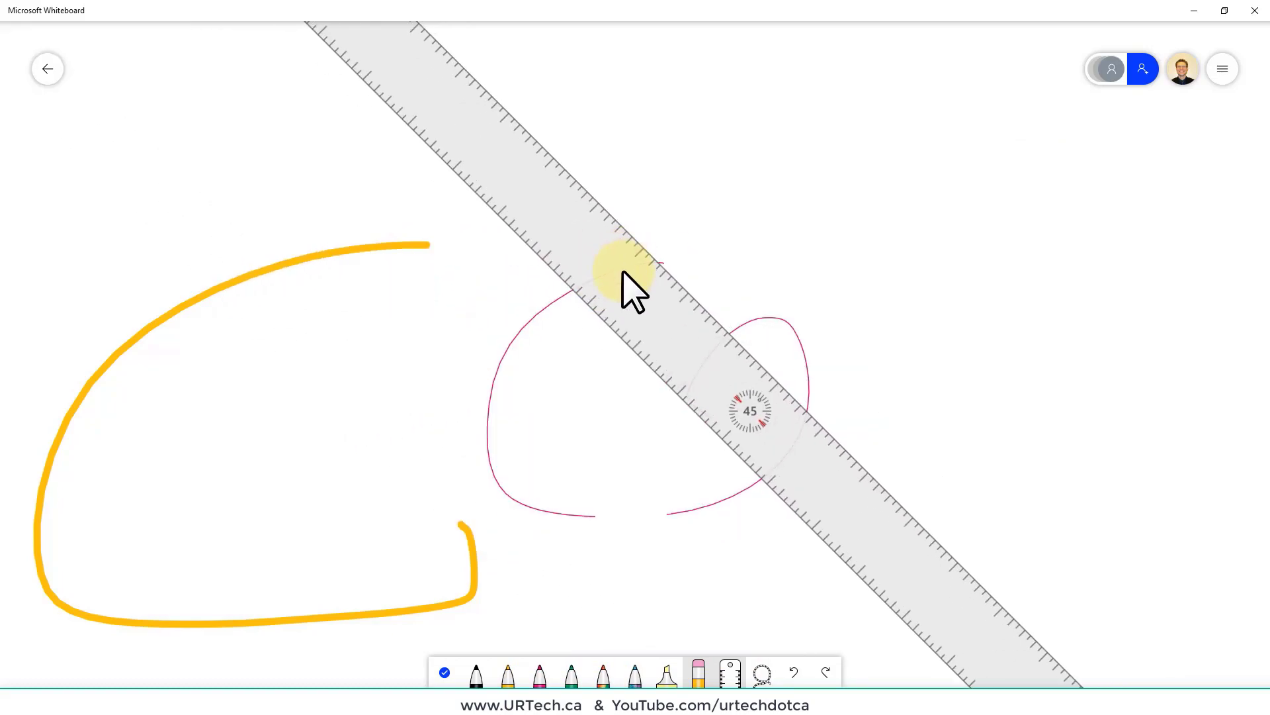
pyautogui.moveTo(714, 381)
pyautogui.mouseDown()
pyautogui.moveTo(700, 388)
pyautogui.moveTo(723, 391)
pyautogui.moveTo(604, 482)
pyautogui.moveTo(821, 309)
pyautogui.moveTo(658, 371)
pyautogui.mouseUp()
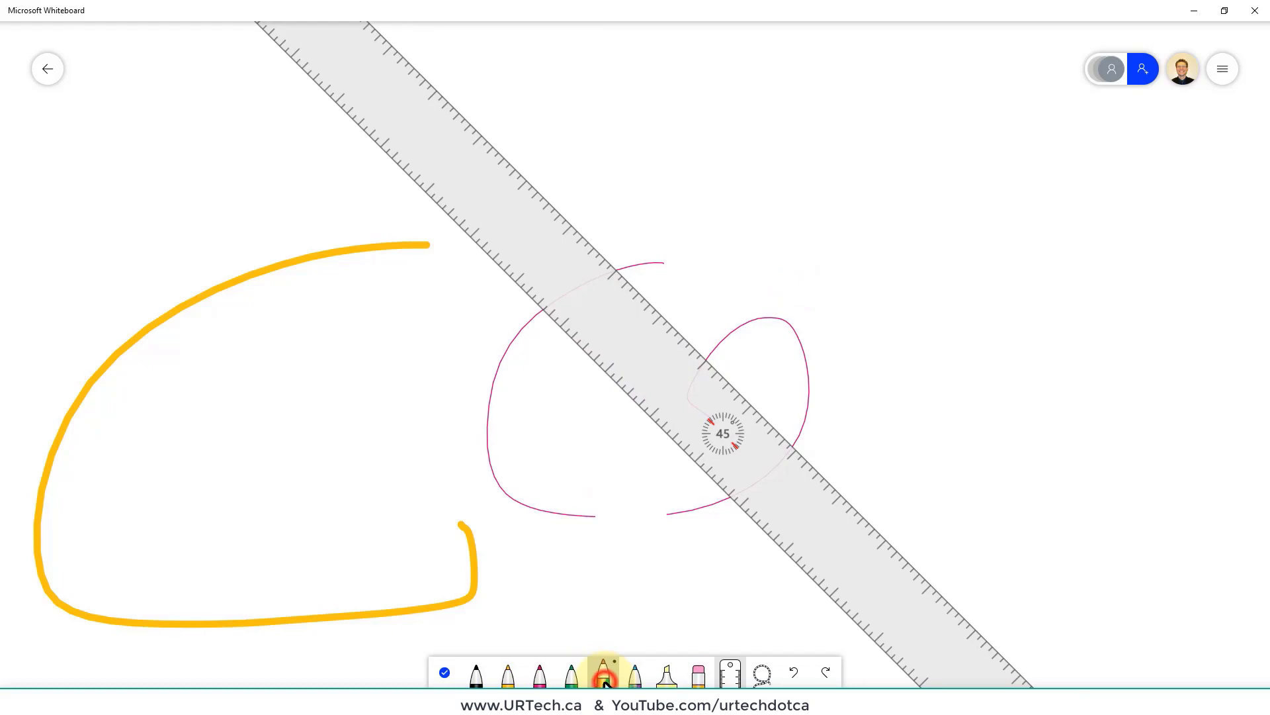
pyautogui.moveTo(512, 167); pyautogui.dragTo(961, 629)
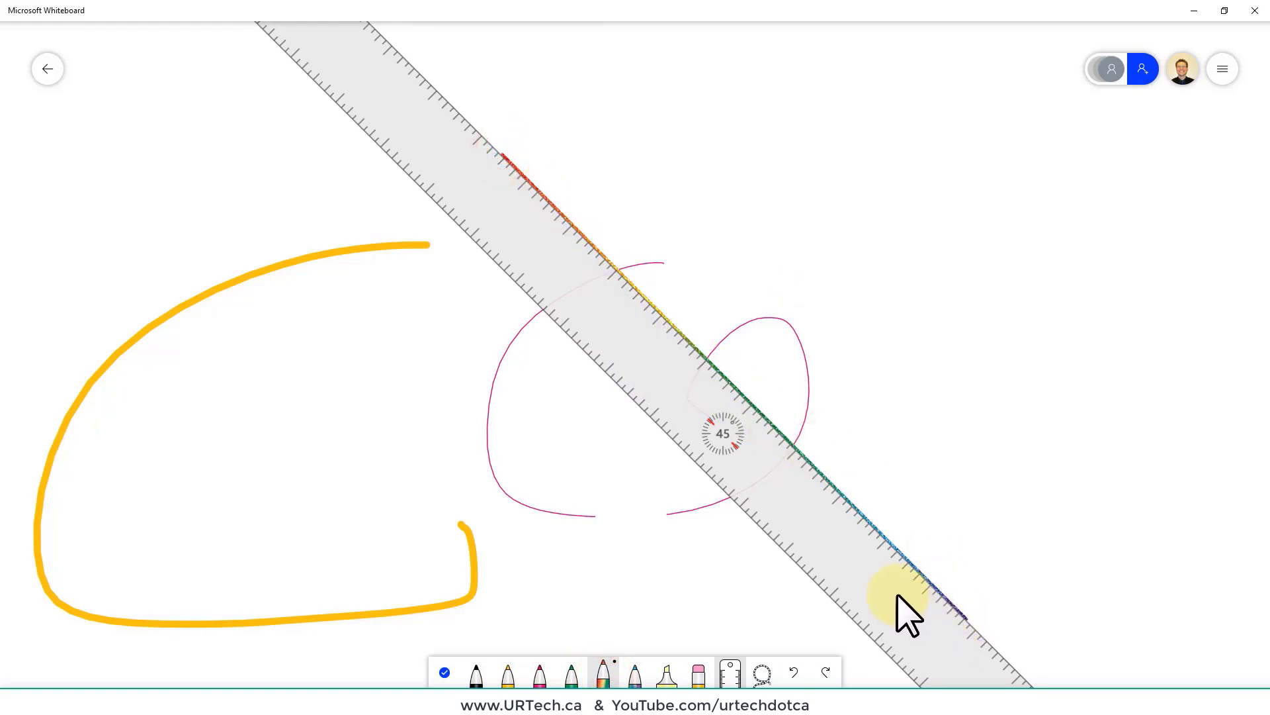
# Rotate the ruler to nearly horizontal, about 1°, and reposition it
pyautogui.moveTo(630, 369)
pyautogui.mouseDown()
pyautogui.moveTo(523, 422)
pyautogui.moveTo(544, 373)
pyautogui.moveTo(706, 299)
pyautogui.moveTo(620, 359)
pyautogui.mouseUp()
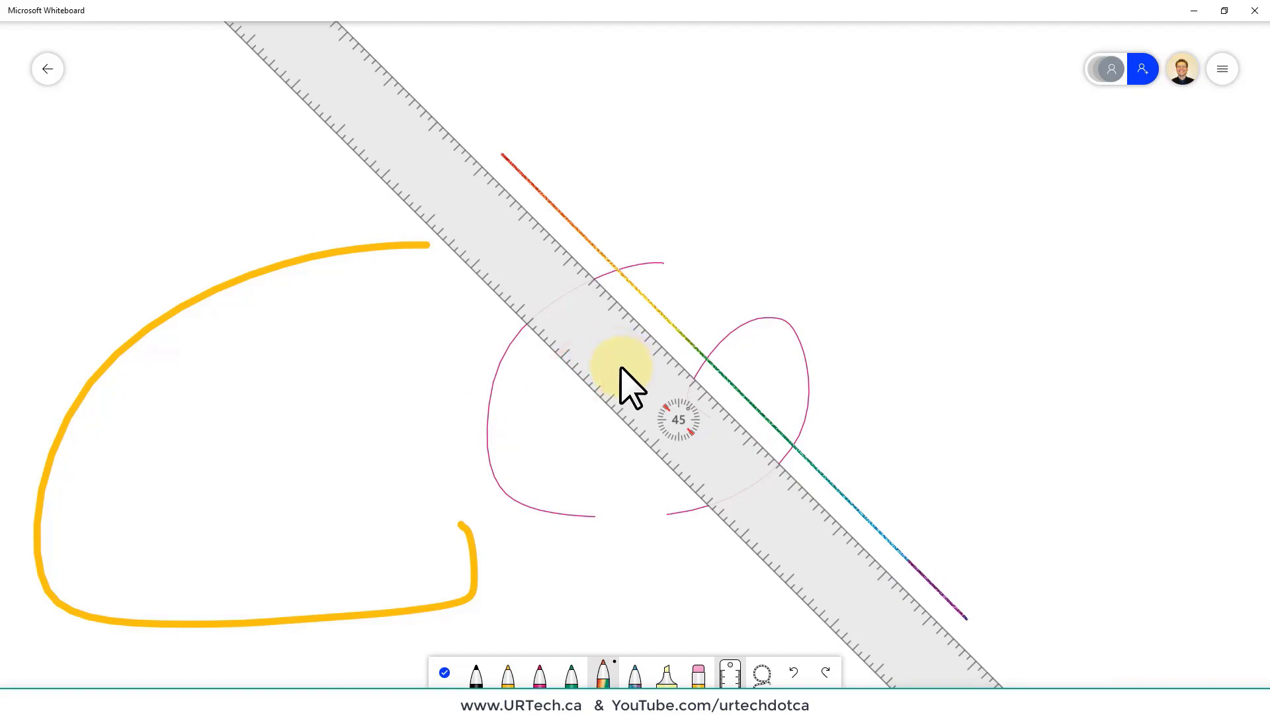
pyautogui.scroll(17, 622, 370)
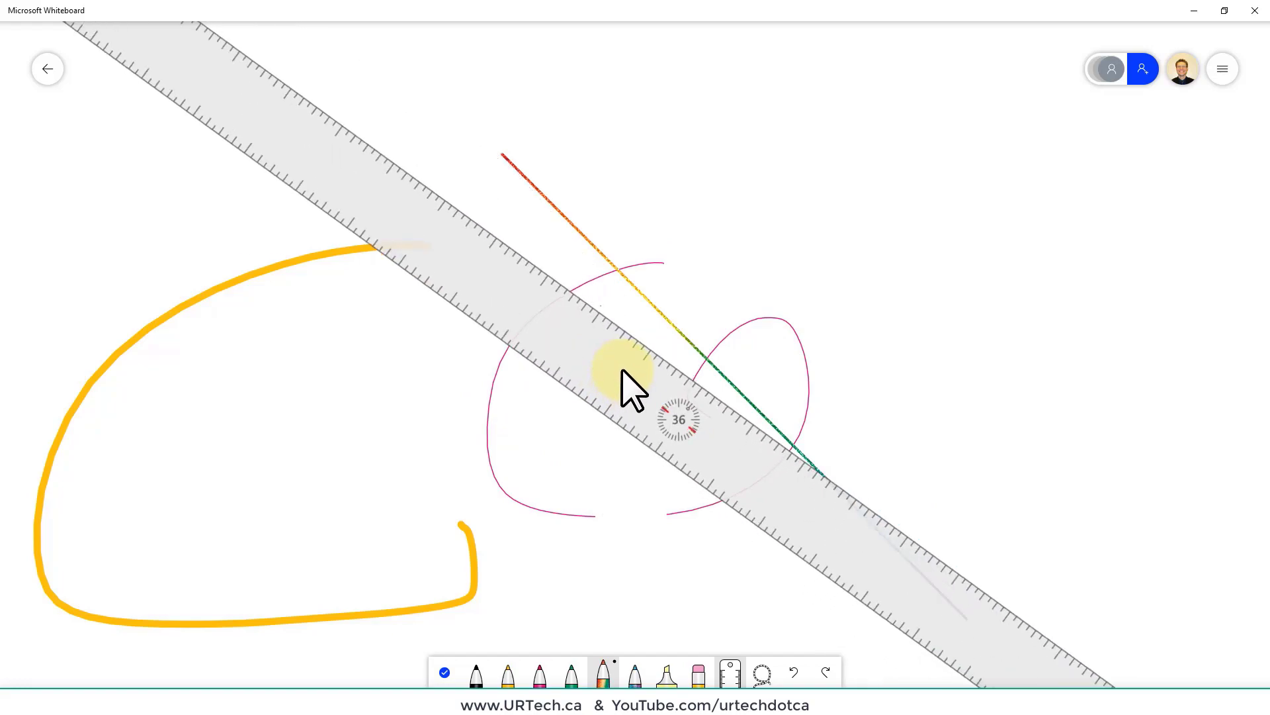
pyautogui.scroll(20, 622, 373)
pyautogui.scroll(-4, 618, 379)
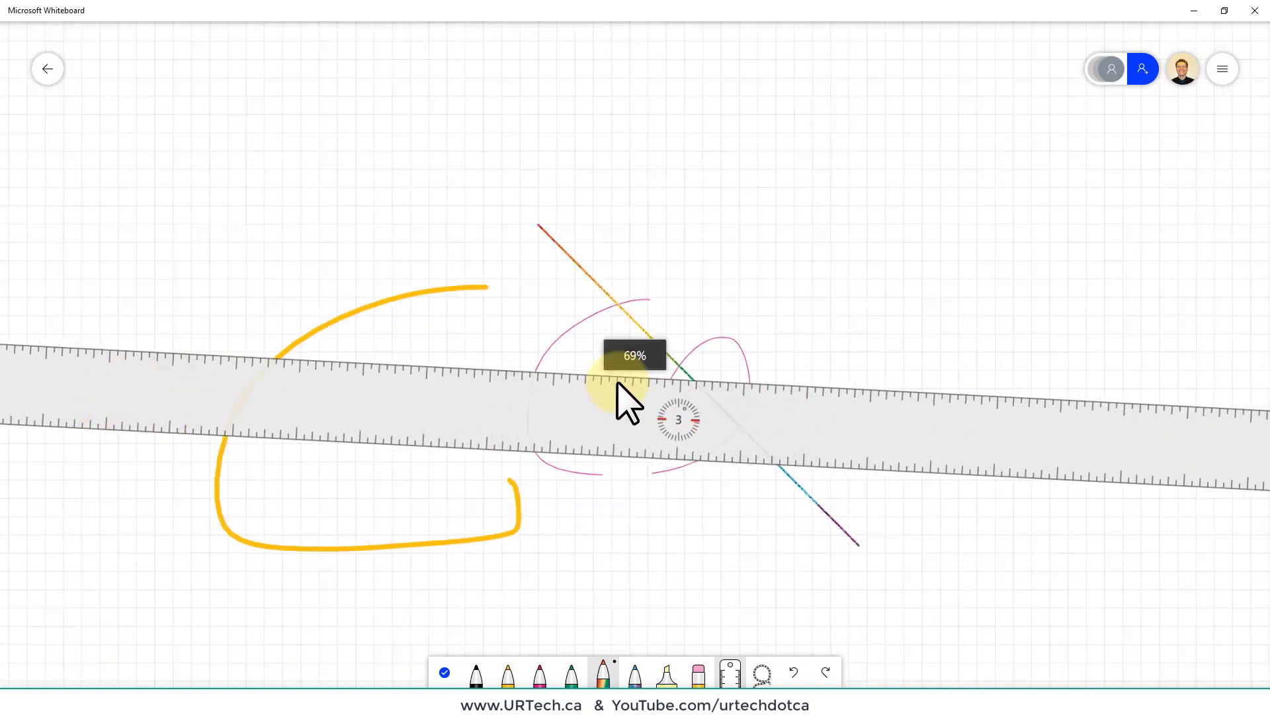
pyautogui.scroll(-4, 614, 402)
pyautogui.scroll(14, 618, 417)
pyautogui.scroll(-7, 618, 417)
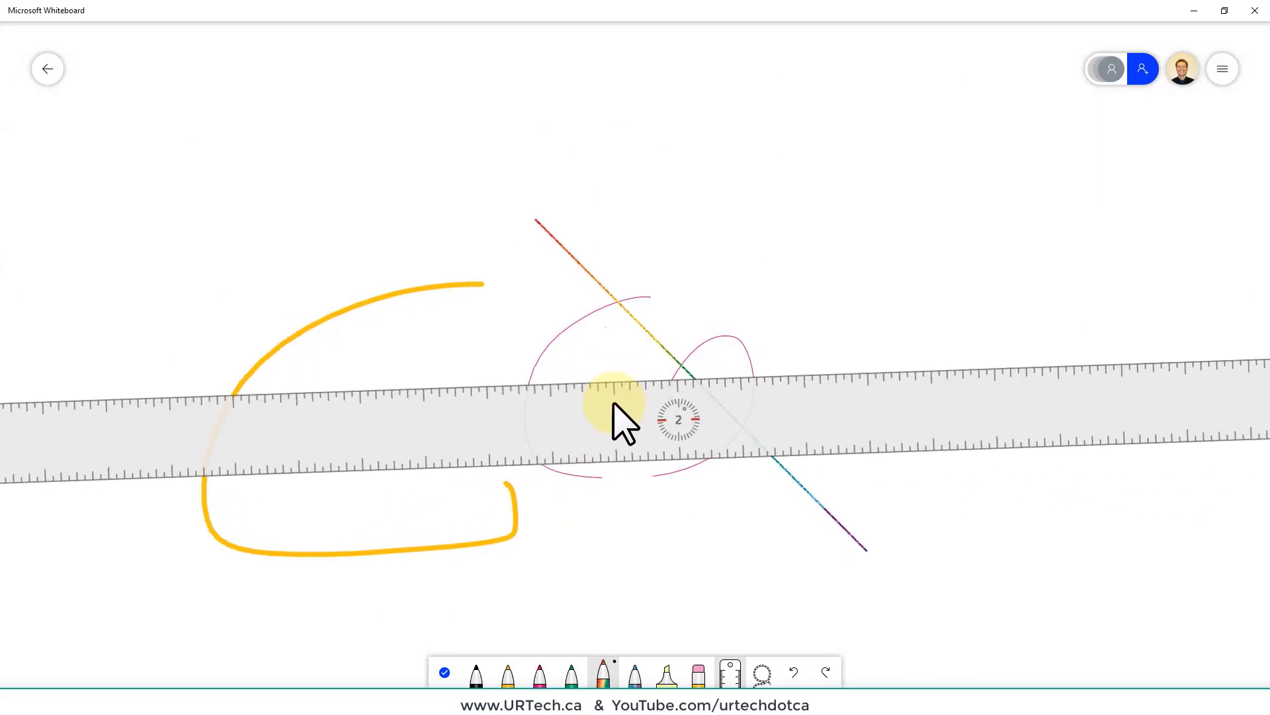
pyautogui.moveTo(618, 416); pyautogui.dragTo(630, 360)
pyautogui.click(603, 675)
pyautogui.click(573, 676)
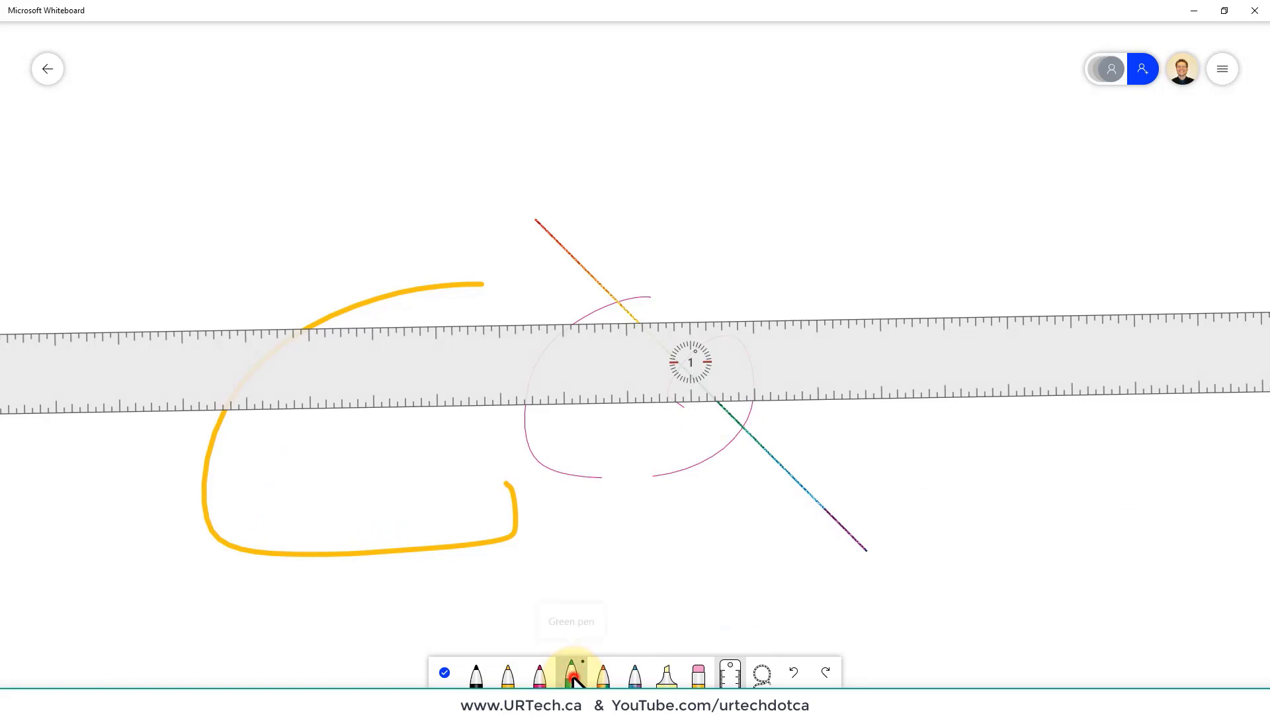
pyautogui.click(573, 679)
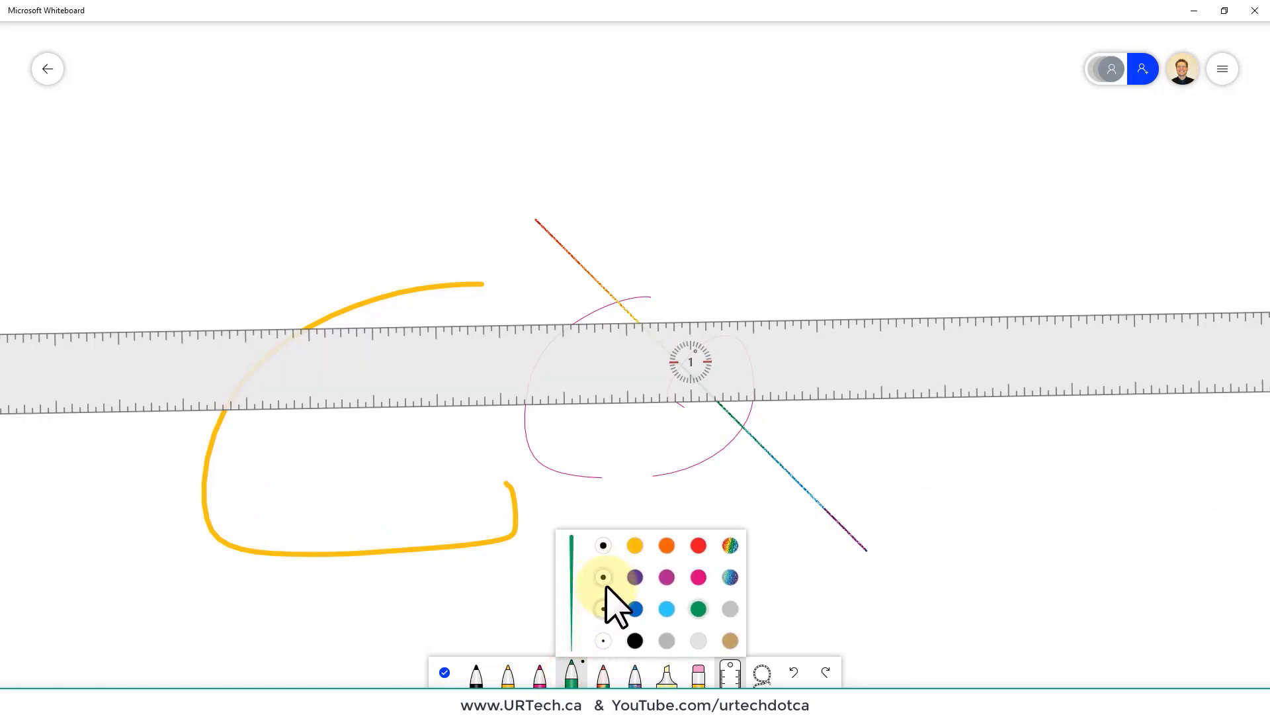
# Draw two straight horizontal lines along the ruler with the thickest galaxy pen
pyautogui.click(603, 544)
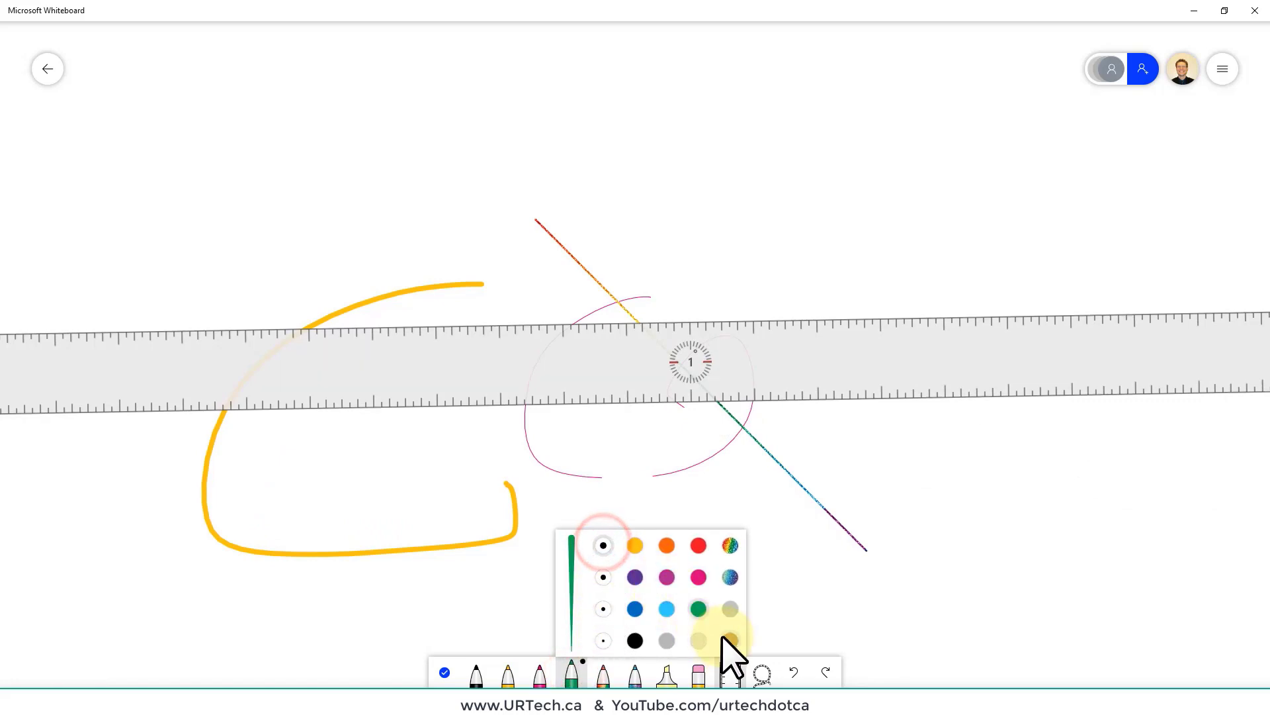
pyautogui.click(729, 580)
pyautogui.moveTo(69, 329); pyautogui.dragTo(1005, 334)
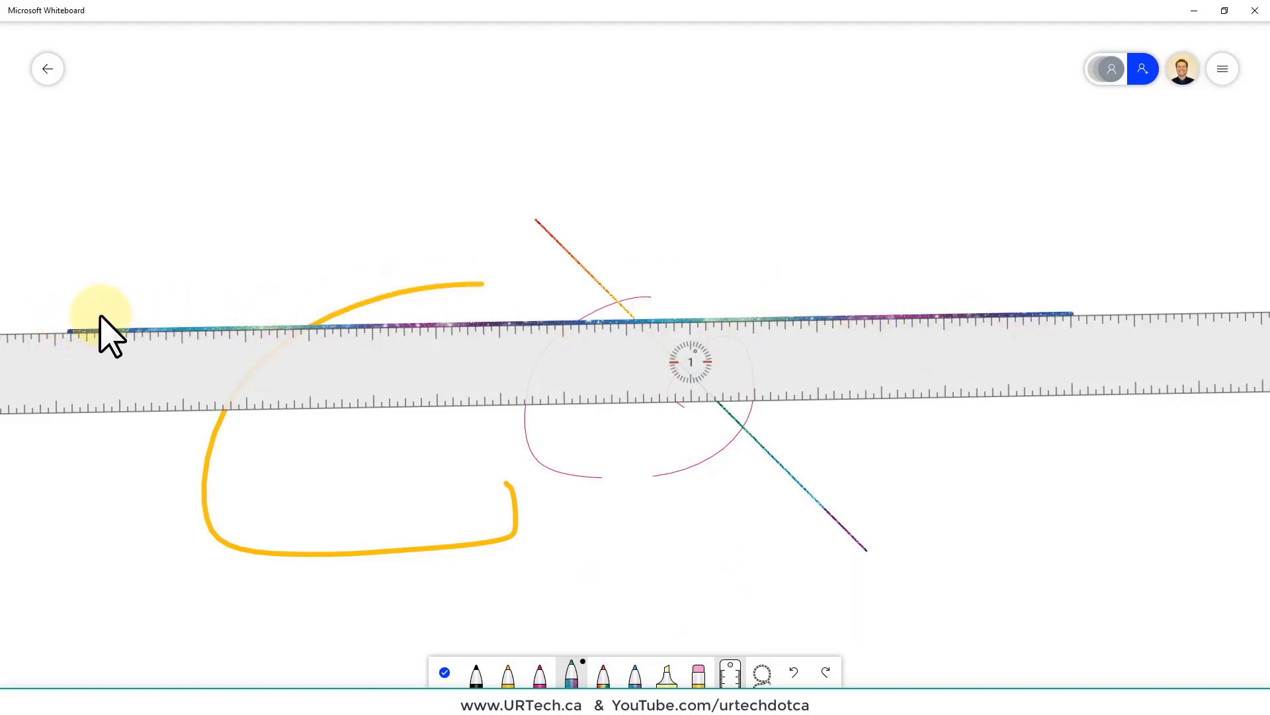
pyautogui.moveTo(68, 422)
pyautogui.mouseDown()
pyautogui.moveTo(913, 439)
pyautogui.moveTo(989, 457)
pyautogui.mouseUp()
pyautogui.moveTo(875, 428); pyautogui.dragTo(1158, 551)
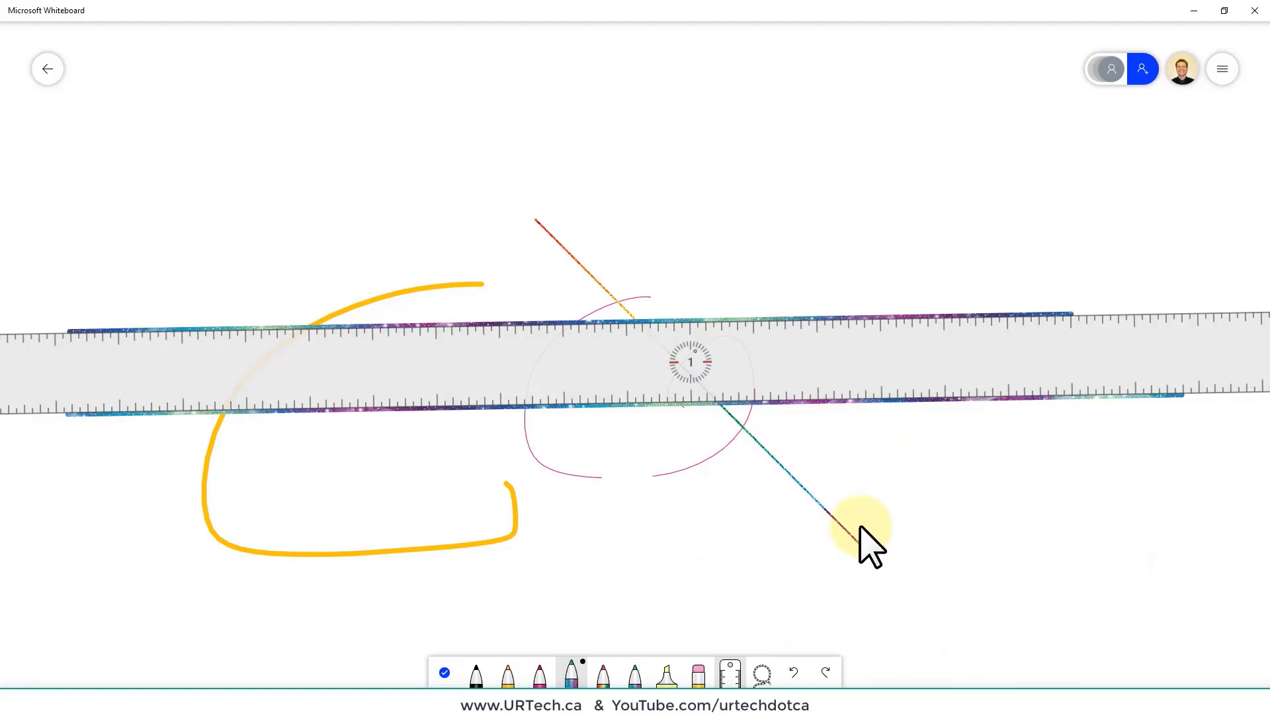
# Add a zig-zag galaxy stroke and another straight line near the top, then remove the ruler
pyautogui.moveTo(621, 369)
pyautogui.mouseDown()
pyautogui.moveTo(619, 285)
pyautogui.moveTo(599, 272)
pyautogui.mouseUp()
pyautogui.click(228, 142)
pyautogui.moveTo(636, 142)
pyautogui.mouseDown()
pyautogui.moveTo(852, 205)
pyautogui.moveTo(826, 156)
pyautogui.moveTo(761, 114)
pyautogui.moveTo(733, 116)
pyautogui.mouseUp()
pyautogui.moveTo(187, 235)
pyautogui.mouseDown()
pyautogui.moveTo(446, 249)
pyautogui.moveTo(1115, 246)
pyautogui.mouseUp()
pyautogui.click(1111, 513)
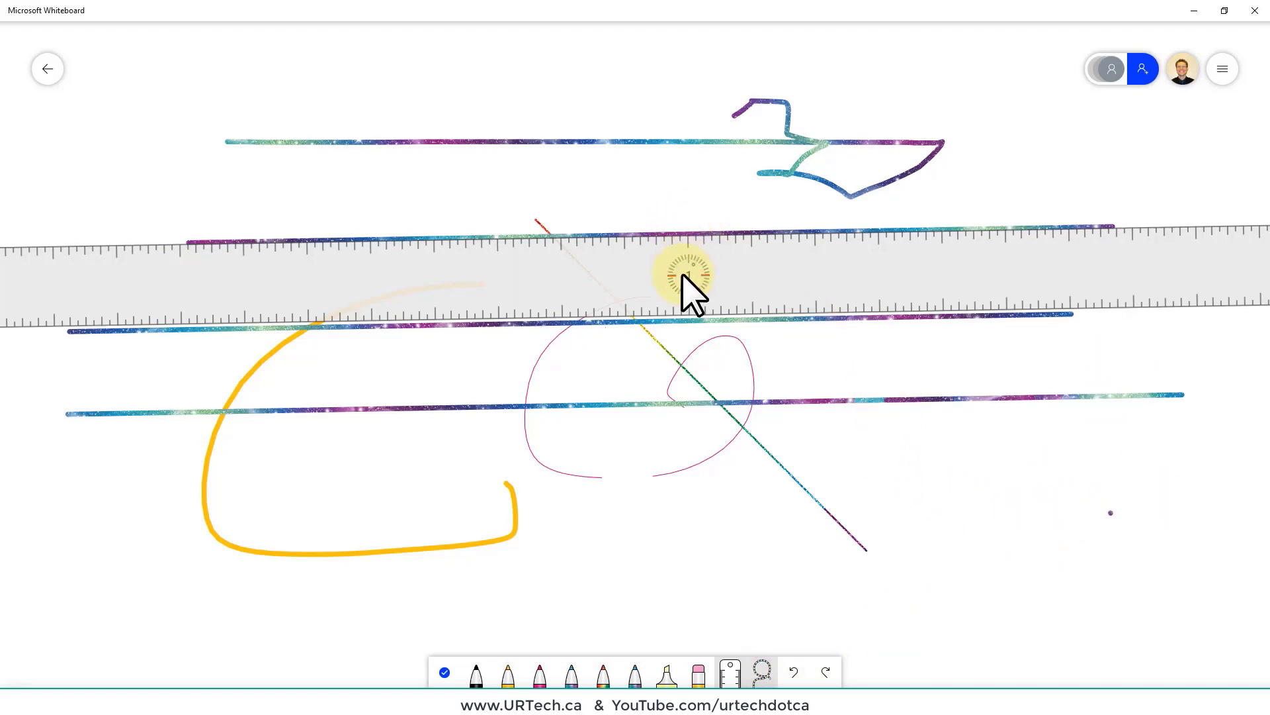
pyautogui.click(740, 676)
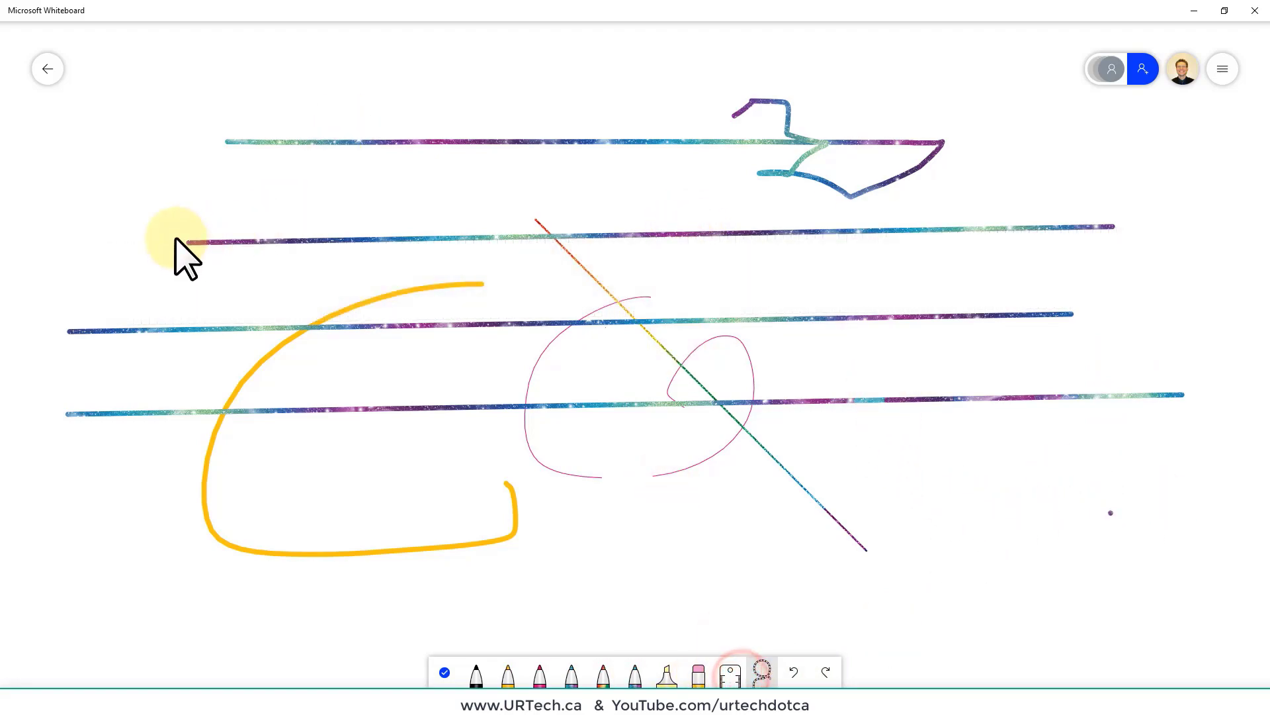
# Delete the two topmost galaxy strokes and recolour the yellow C-shaped curve red
pyautogui.moveTo(141, 80)
pyautogui.mouseDown()
pyautogui.moveTo(999, 136)
pyautogui.moveTo(1165, 292)
pyautogui.moveTo(1164, 270)
pyautogui.mouseUp()
pyautogui.press('Delete')
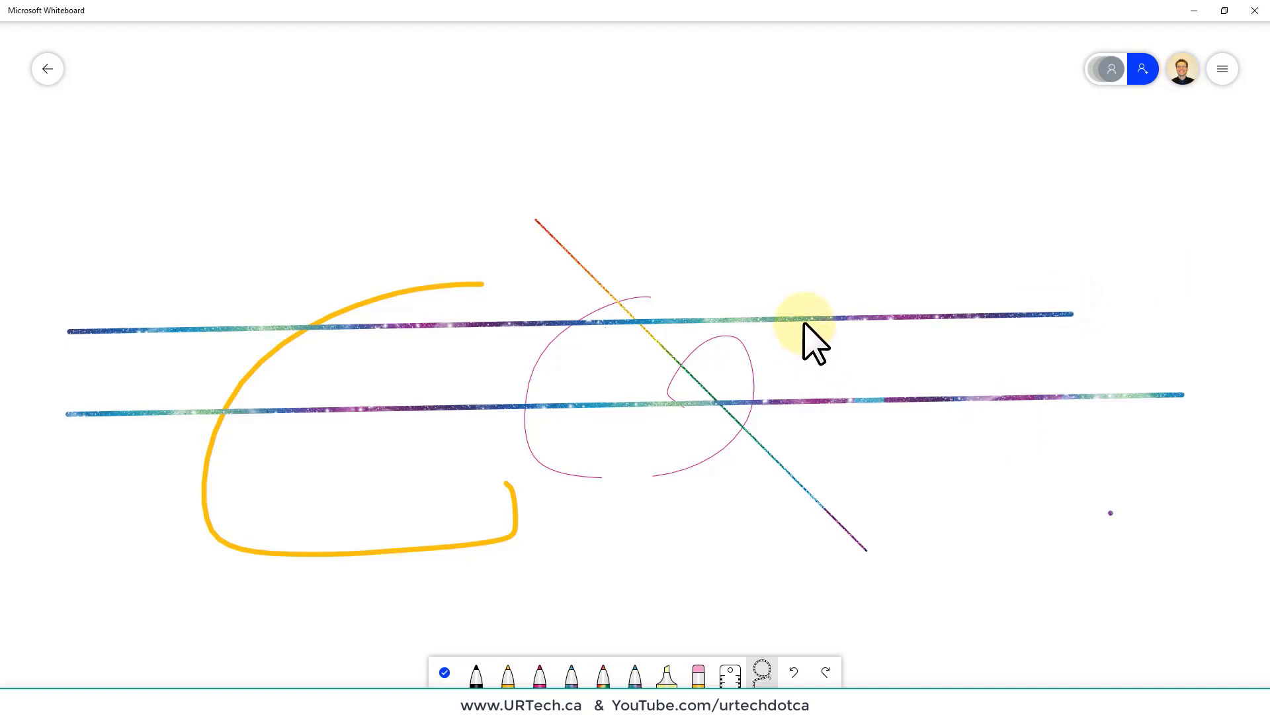
pyautogui.click(382, 299)
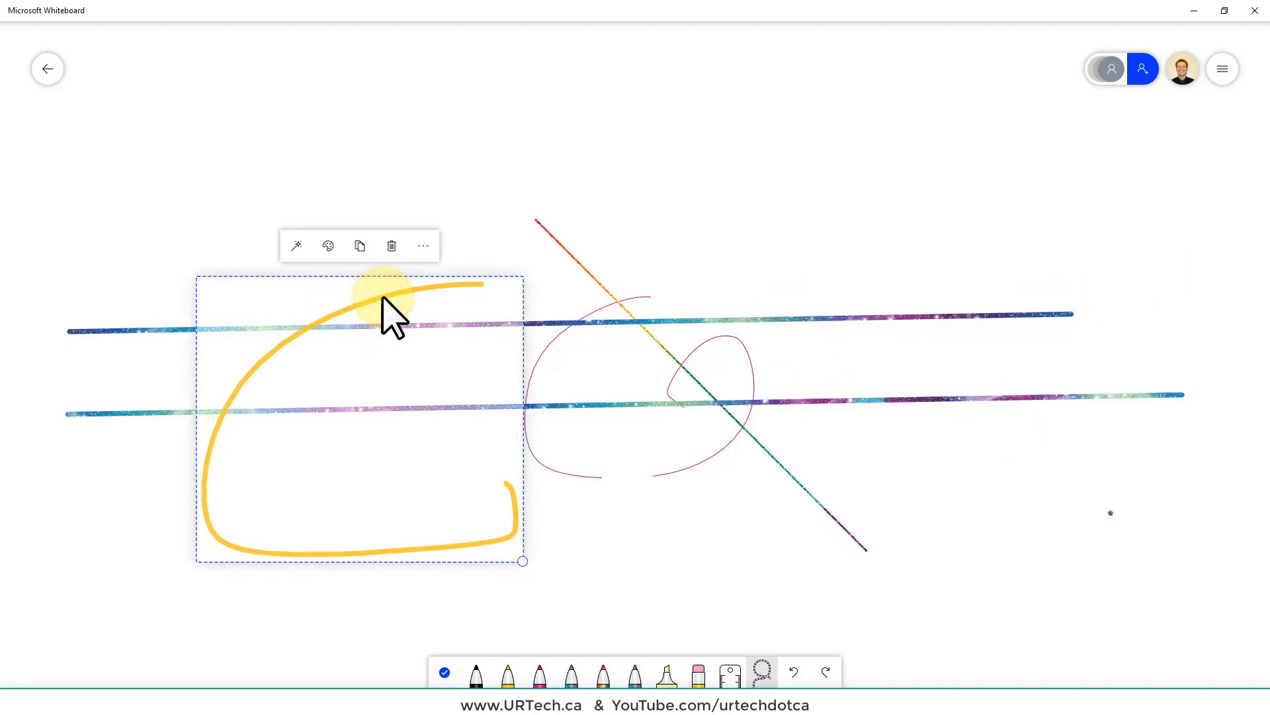
pyautogui.click(329, 246)
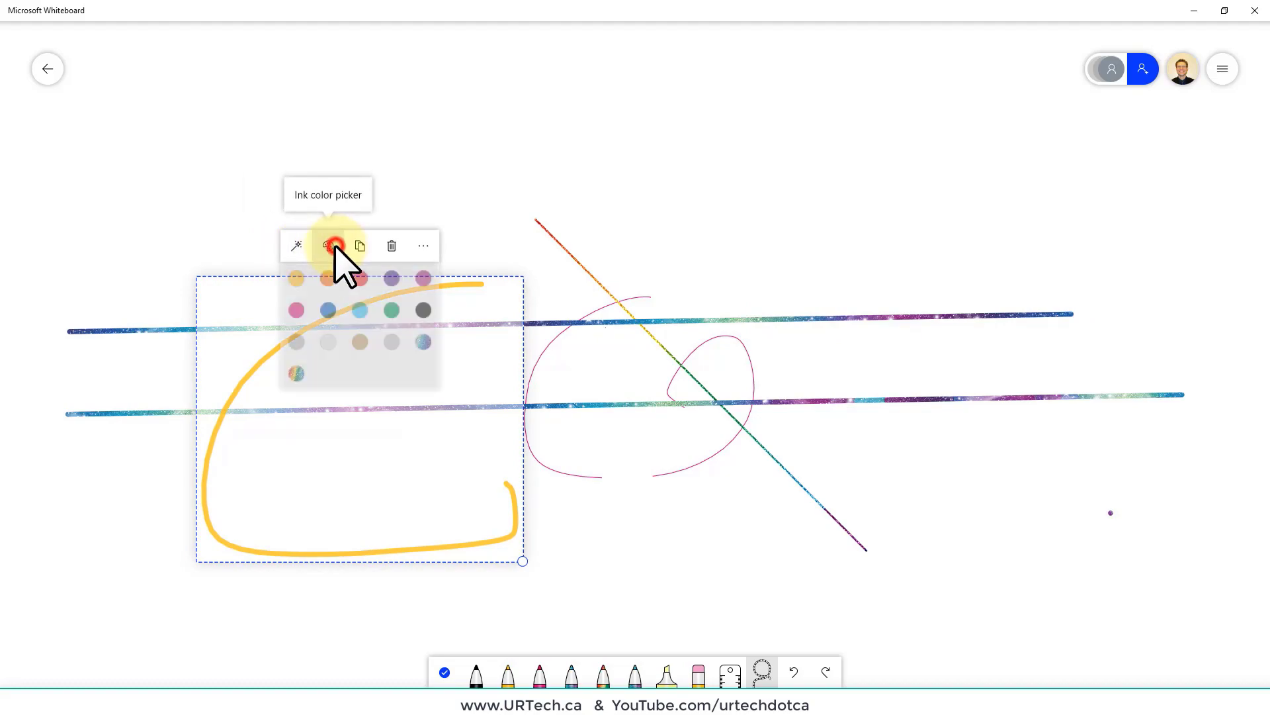
pyautogui.click(356, 278)
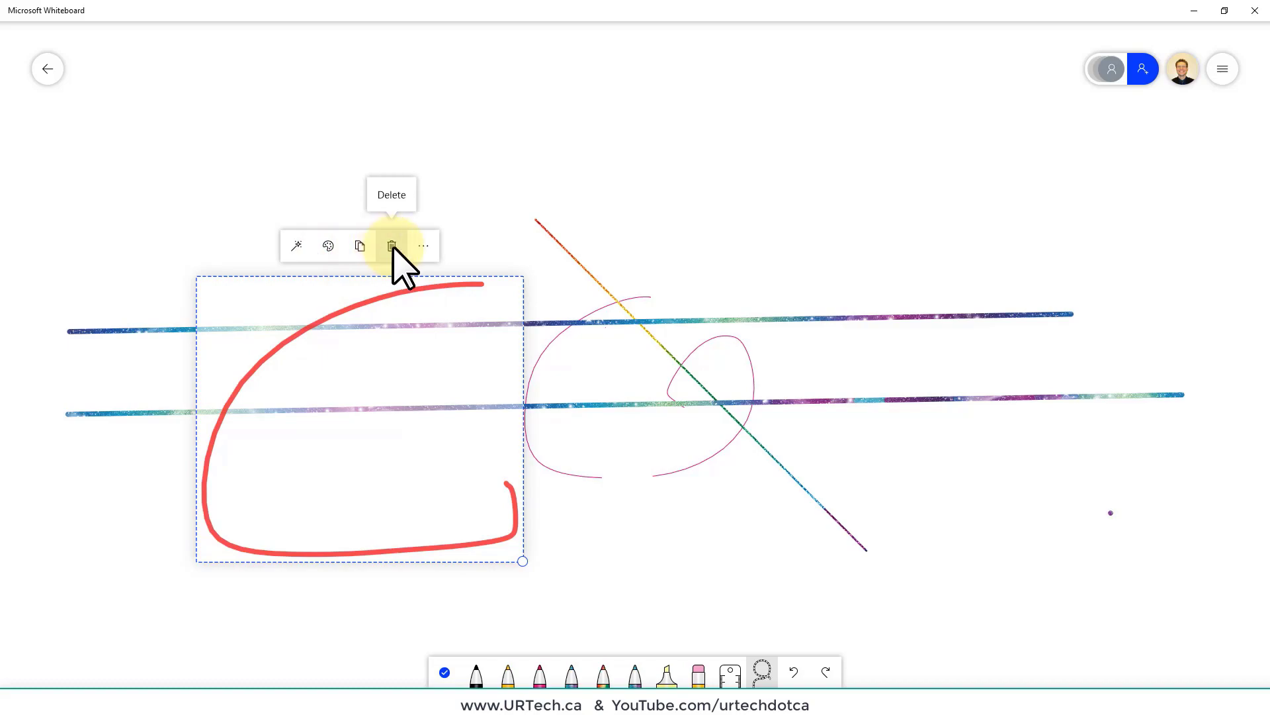
pyautogui.click(422, 246)
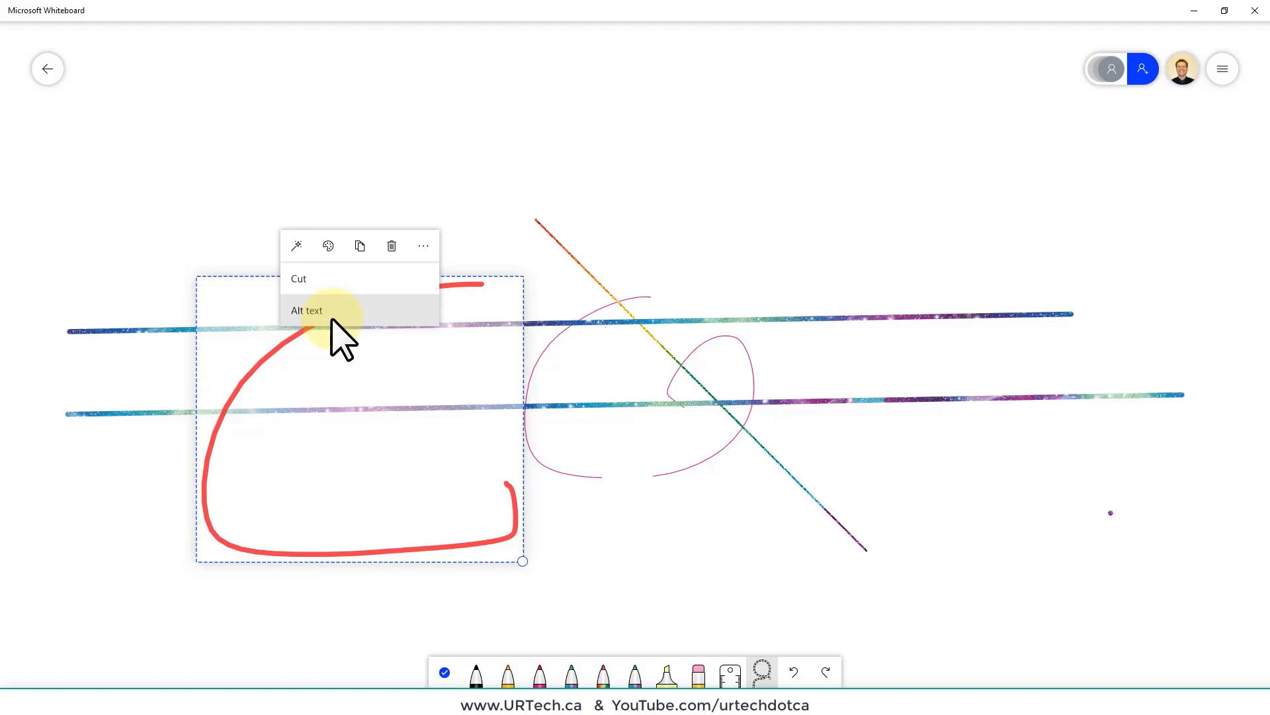
# Switch on 'Enable optional connected experiences' under Settings > Privacy and security
pyautogui.click(298, 246)
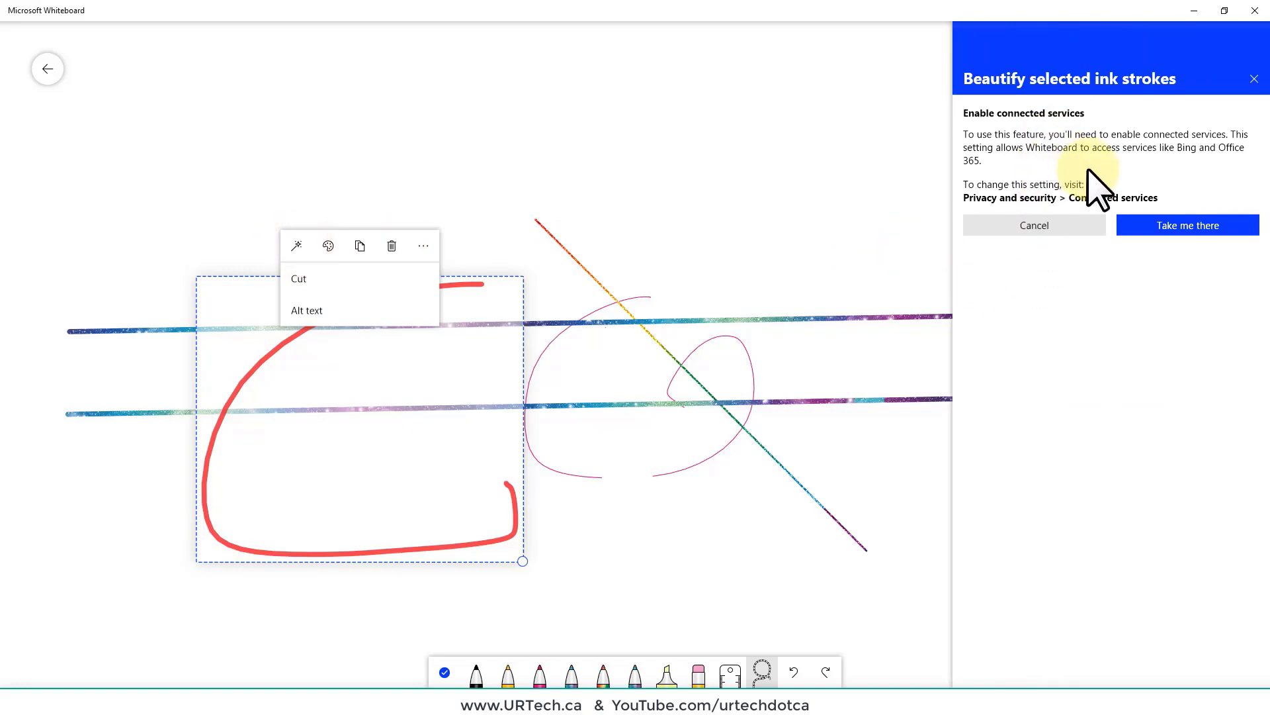
pyautogui.click(1190, 227)
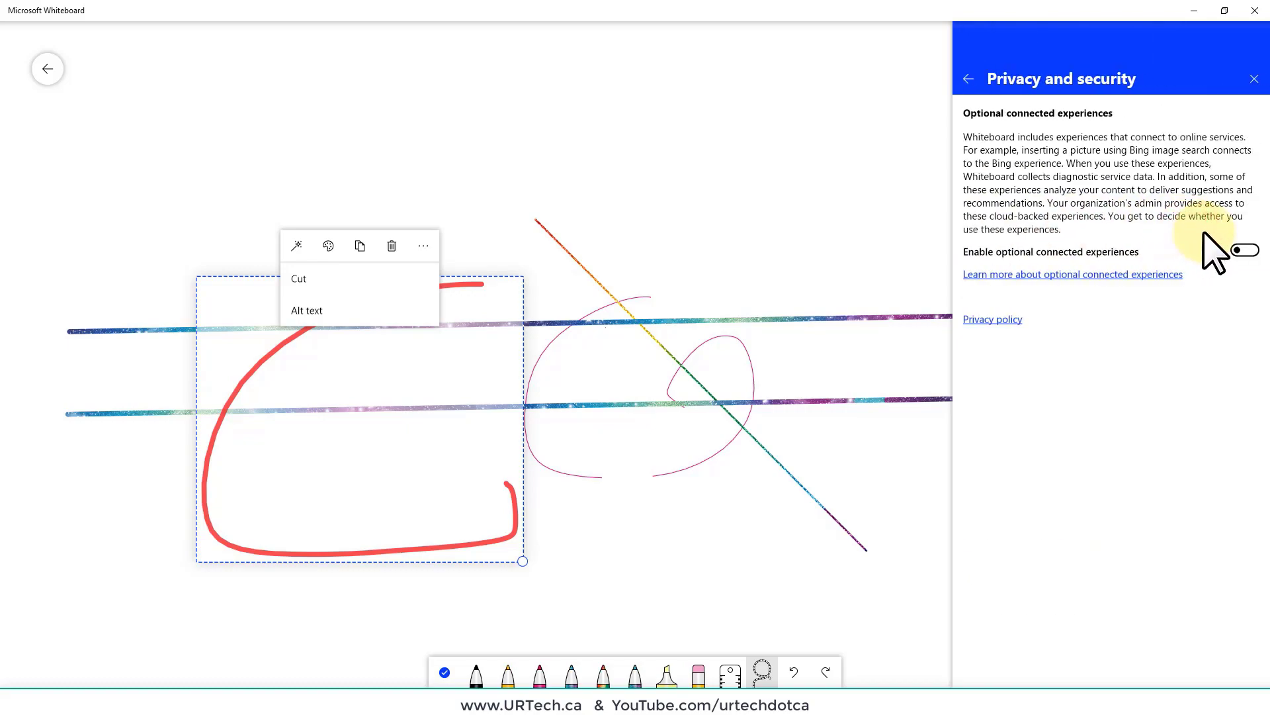
pyautogui.click(1243, 250)
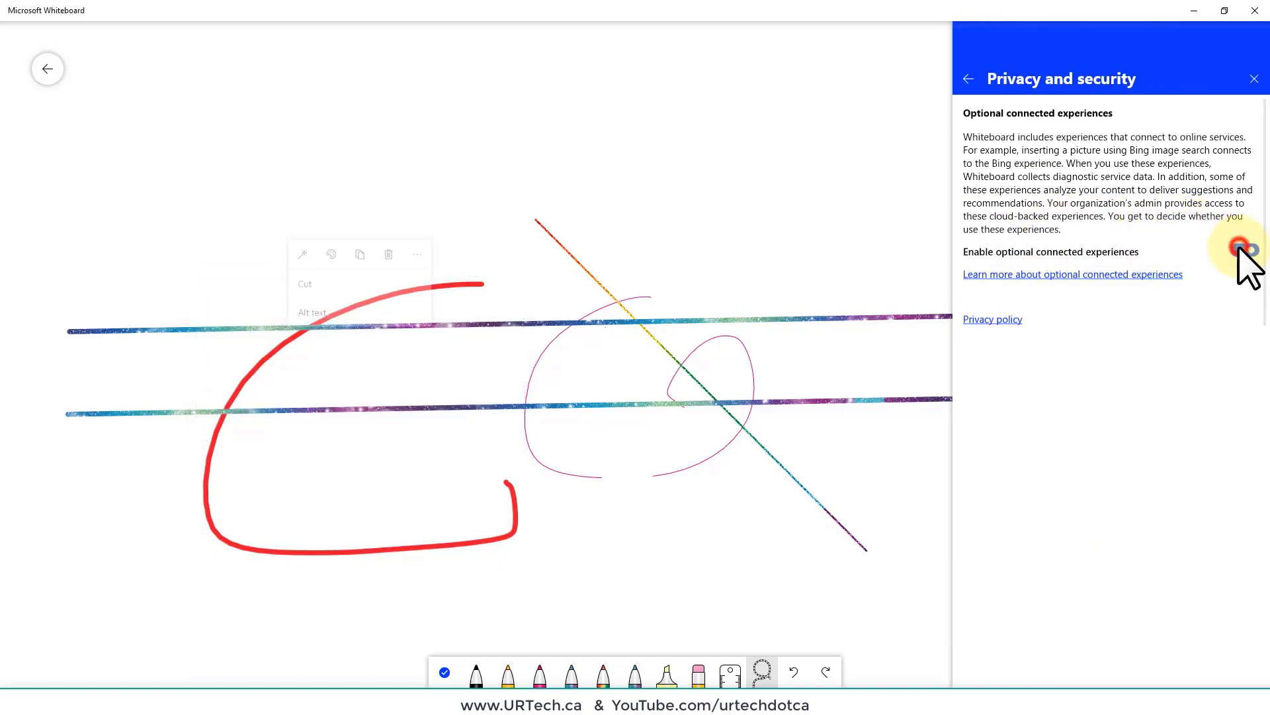
pyautogui.click(800, 200)
pyautogui.click(1221, 69)
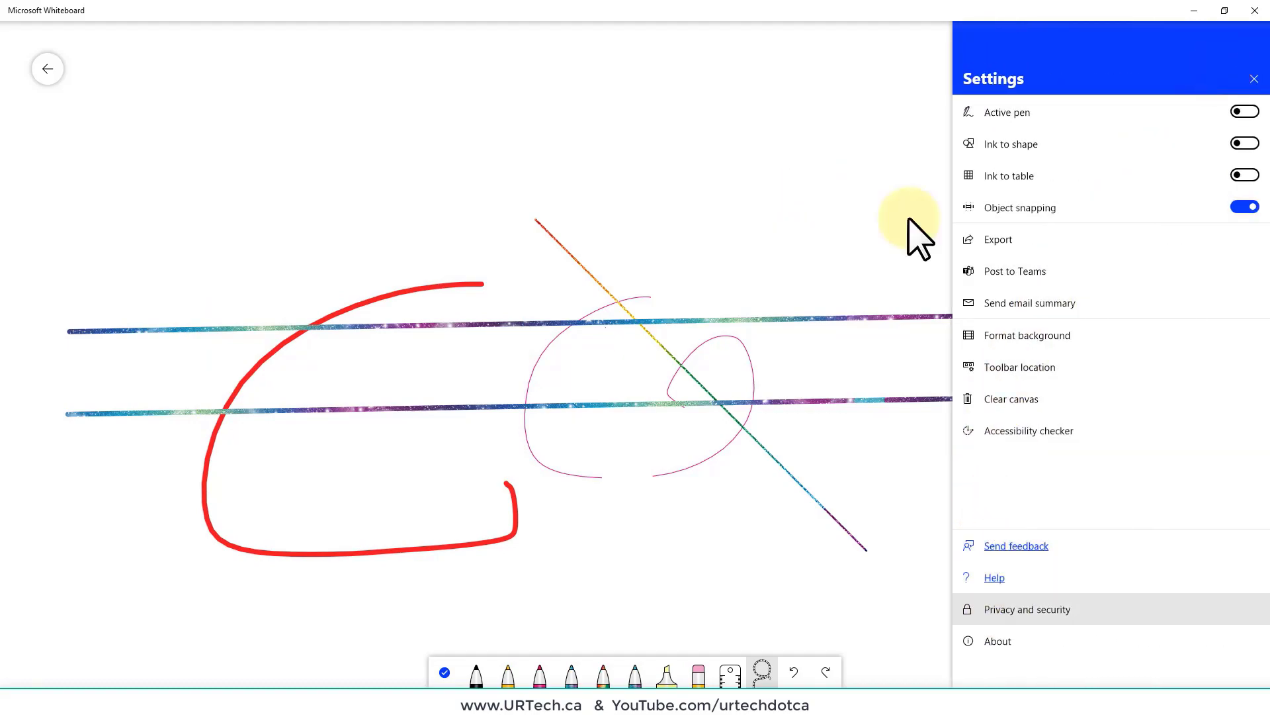
pyautogui.click(822, 156)
pyautogui.click(1219, 73)
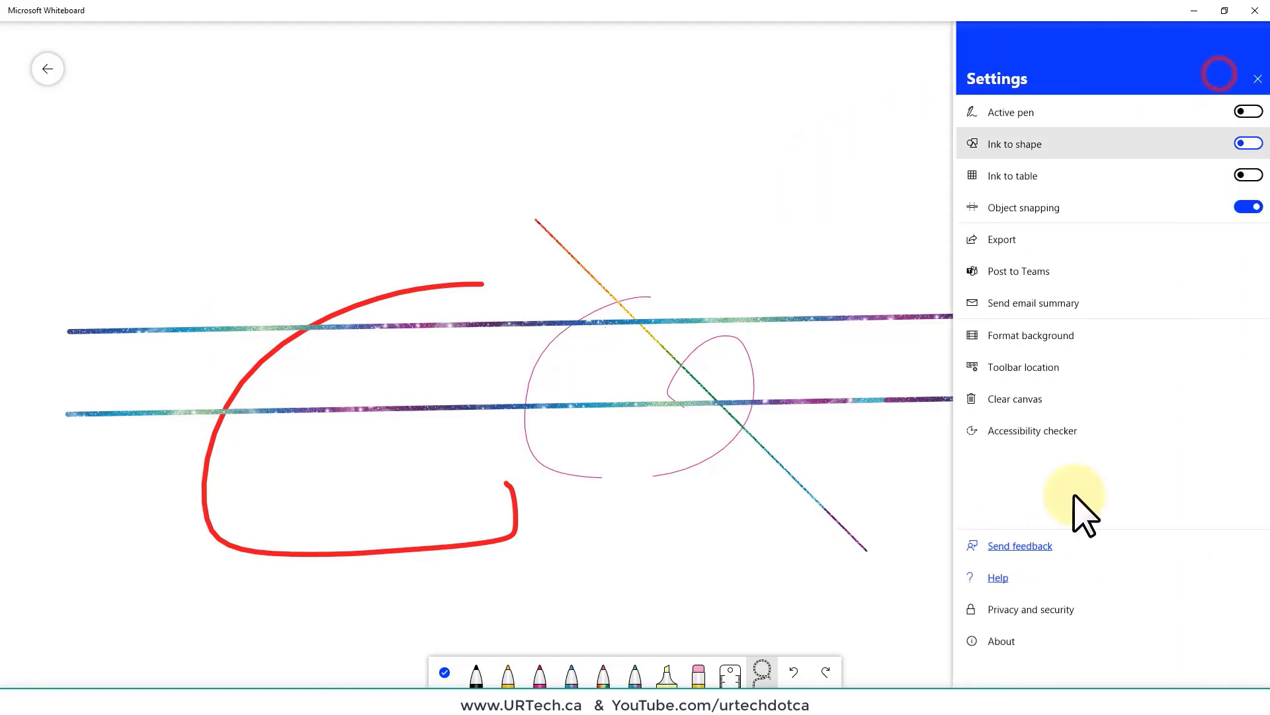
pyautogui.click(1043, 610)
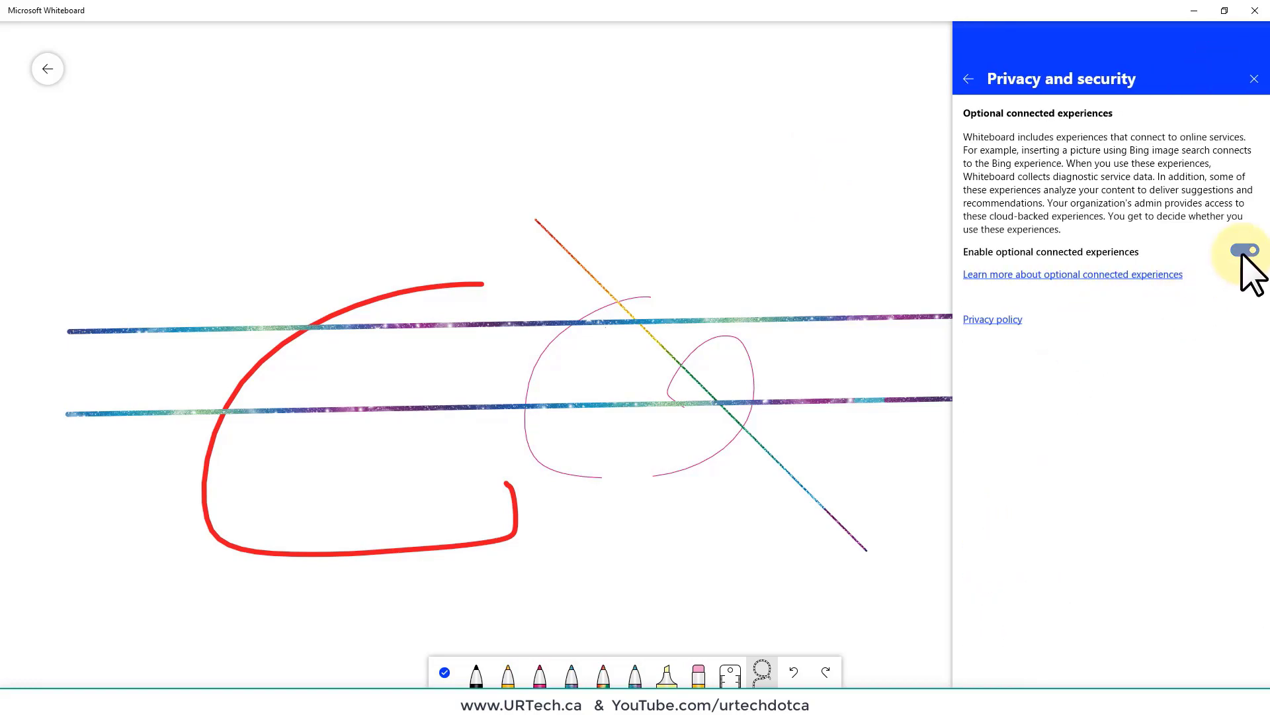
pyautogui.click(794, 231)
# Smooth the red curved stroke with the ink beautify wand
pyautogui.click(369, 299)
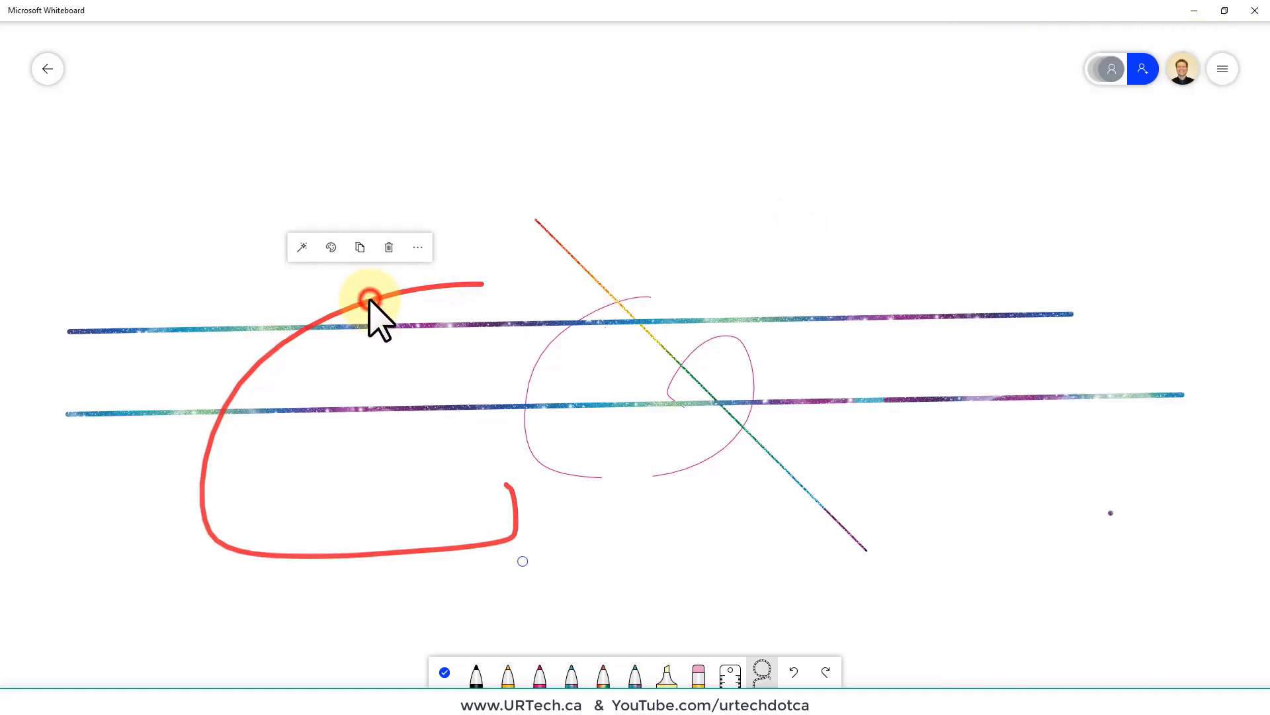
pyautogui.click(301, 248)
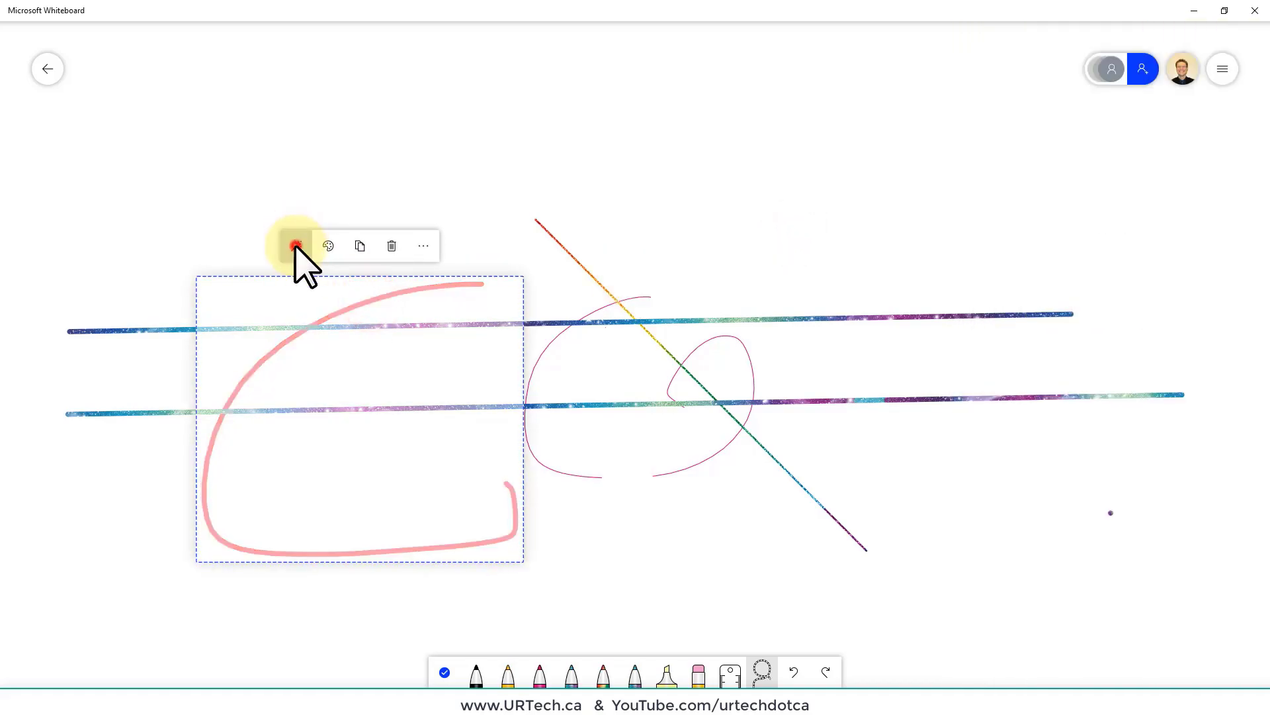
pyautogui.click(369, 299)
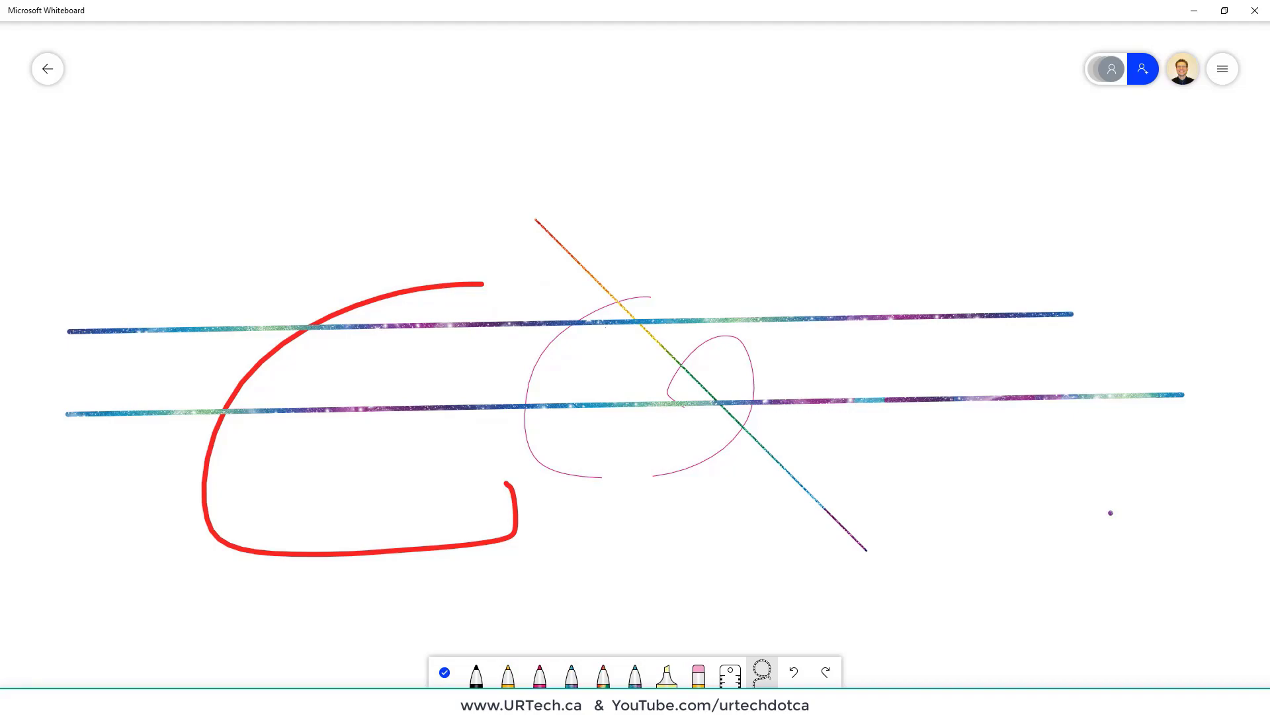
# Add the Up & Running logo image to the board and enlarge it
pyautogui.click(728, 429)
pyautogui.moveTo(726, 219); pyautogui.dragTo(488, 186)
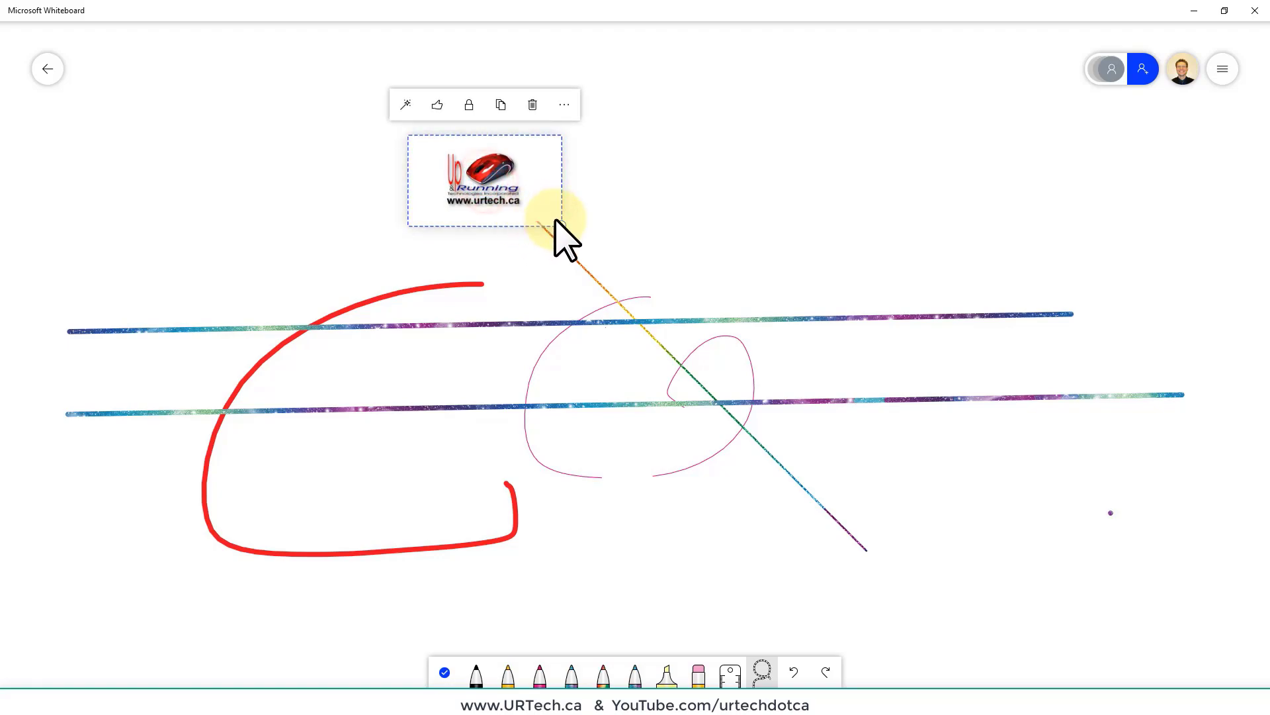
pyautogui.moveTo(563, 228); pyautogui.dragTo(666, 260)
pyautogui.moveTo(709, 306)
pyautogui.mouseDown()
pyautogui.moveTo(687, 269)
pyautogui.moveTo(694, 293)
pyautogui.mouseUp()
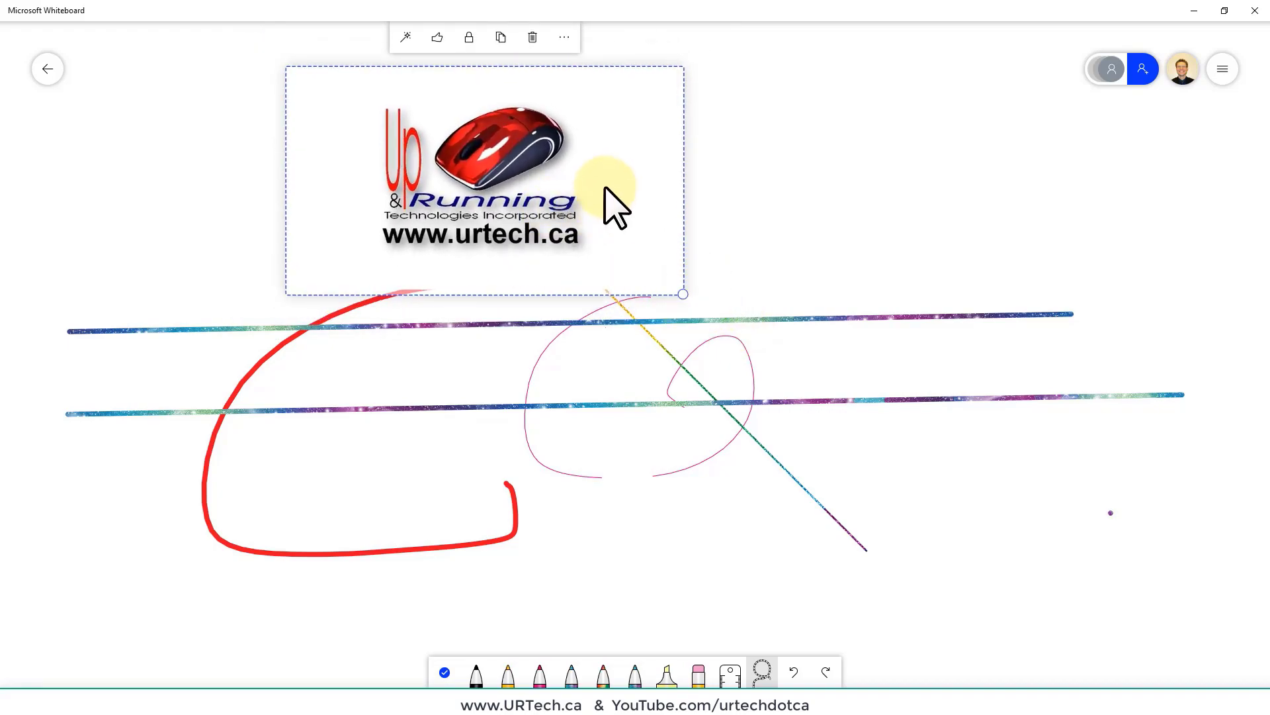
# Give the logo image a thumbs-up reaction
pyautogui.click(987, 206)
pyautogui.click(395, 175)
pyautogui.click(437, 37)
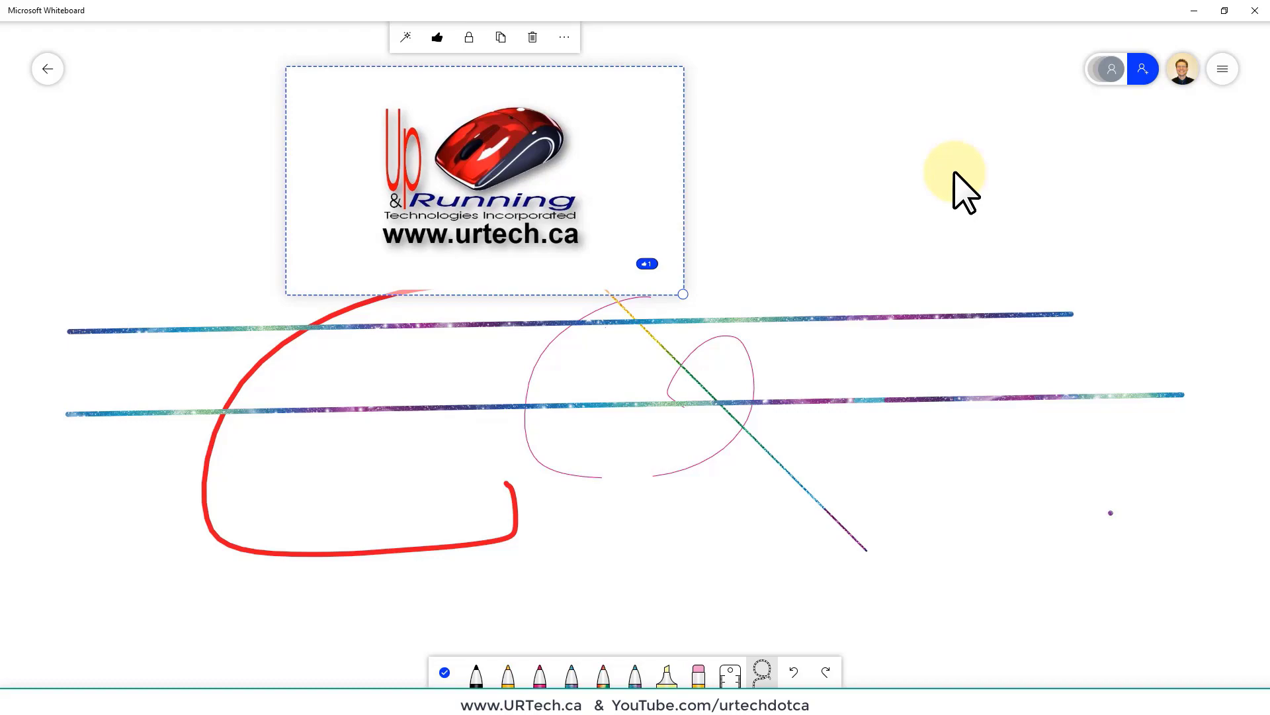
pyautogui.click(977, 168)
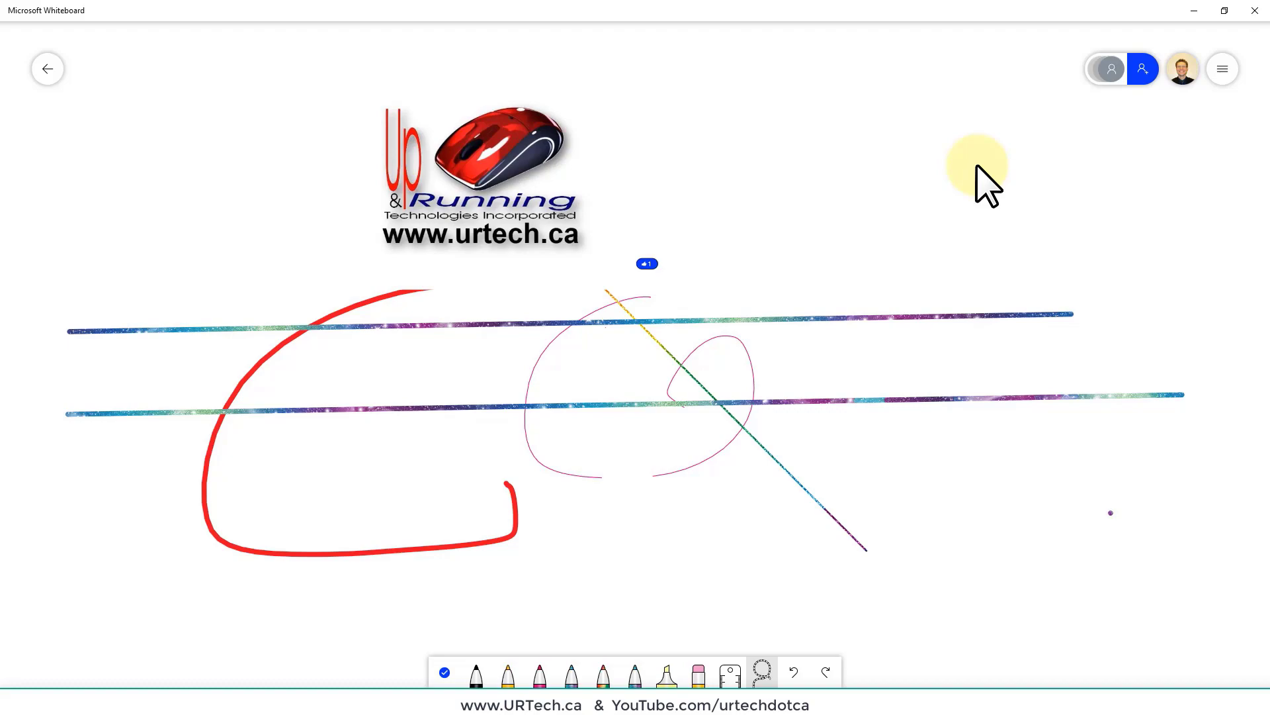
# Move the logo down over the drawings and lock it to the background
pyautogui.click(639, 281)
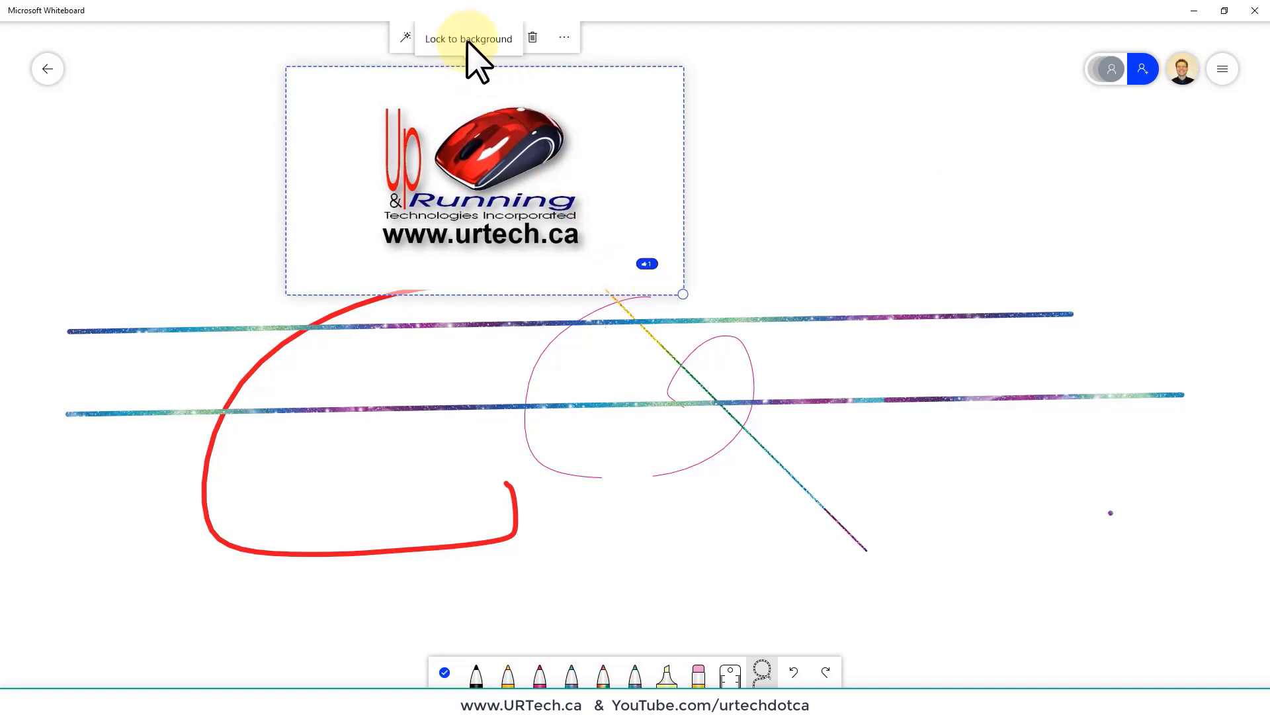
pyautogui.moveTo(549, 132); pyautogui.dragTo(539, 290)
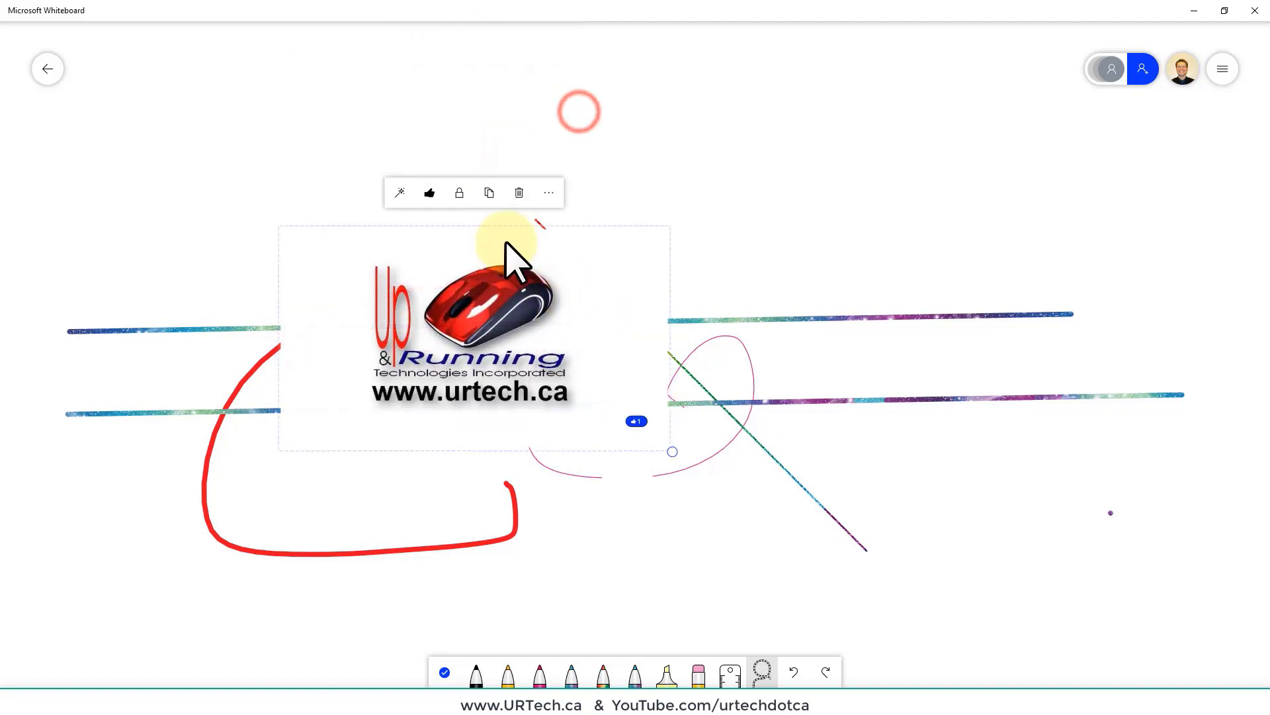
pyautogui.click(463, 192)
pyautogui.click(726, 219)
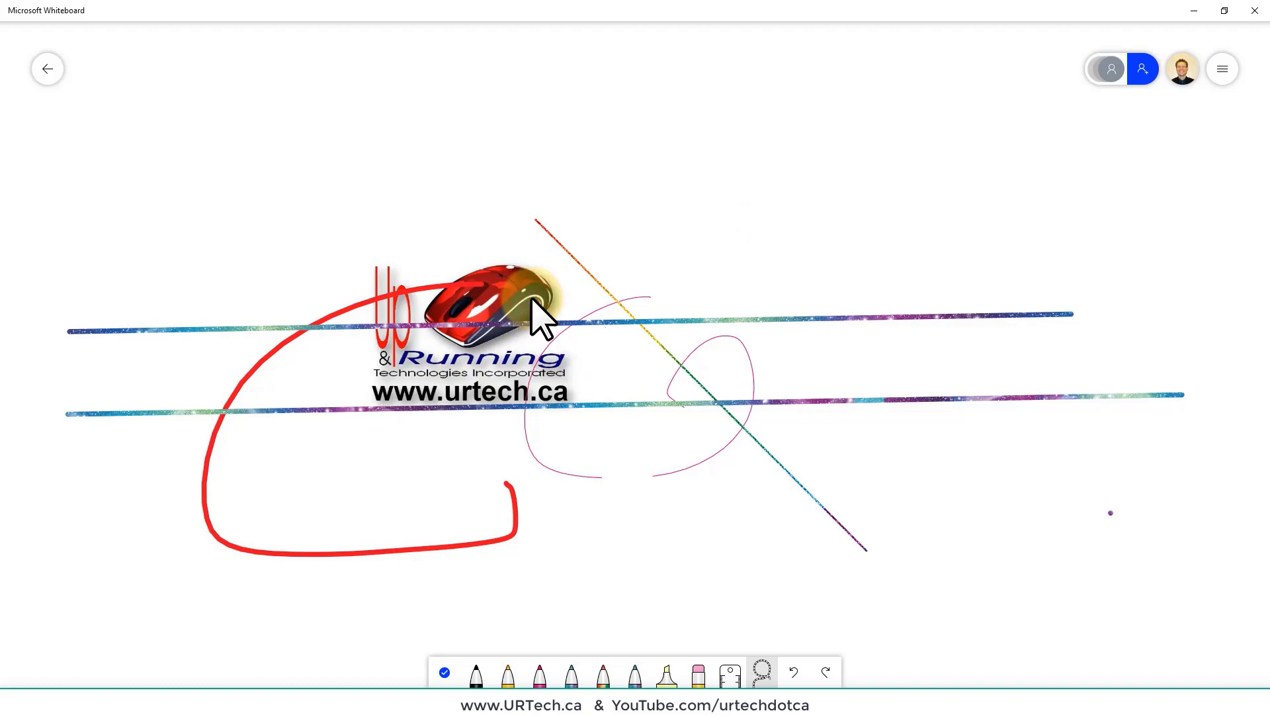
pyautogui.click(474, 331)
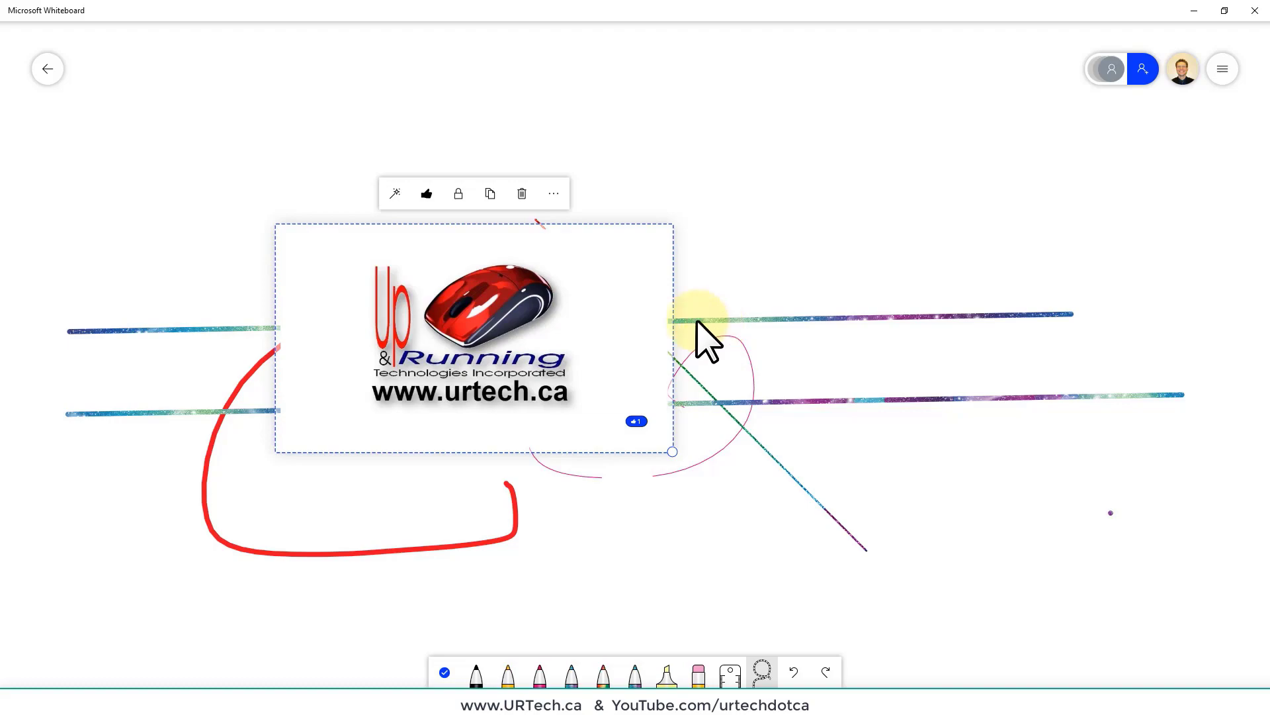
# Ink-grab the logo, drag the resulting ink to the top-left, and delete it
pyautogui.click(395, 193)
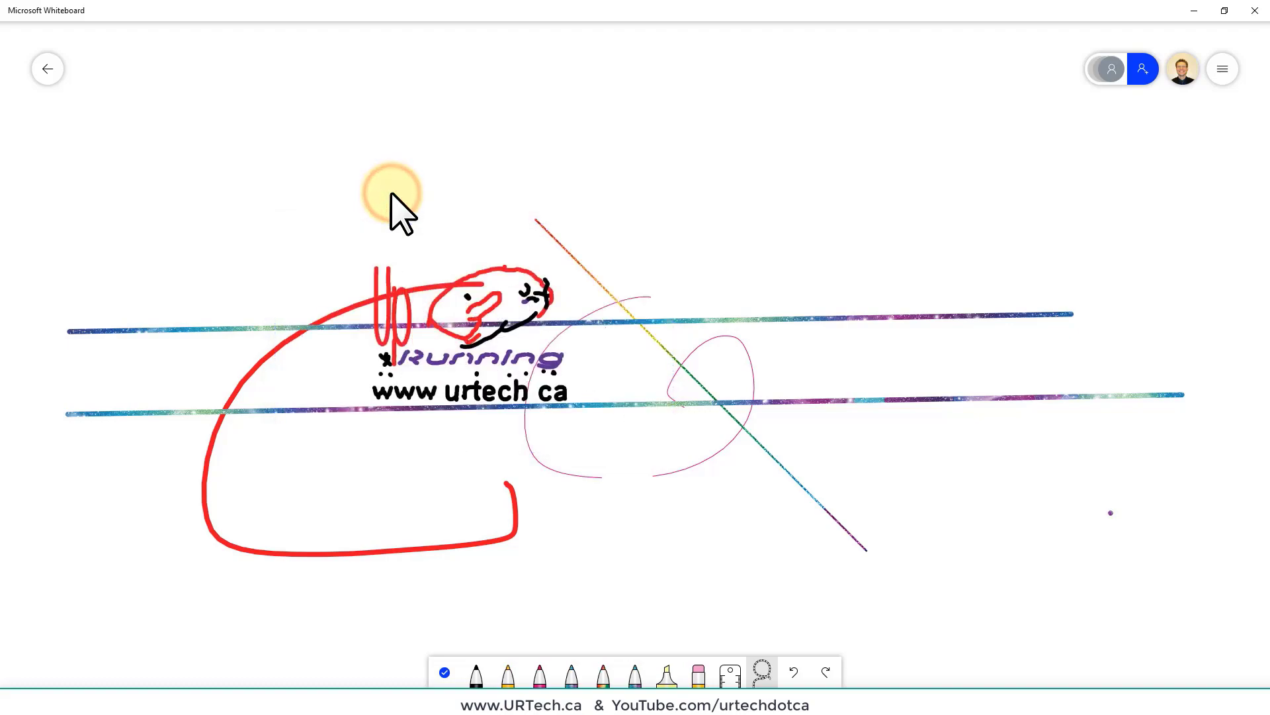
pyautogui.click(435, 301)
pyautogui.moveTo(522, 306); pyautogui.dragTo(351, 232)
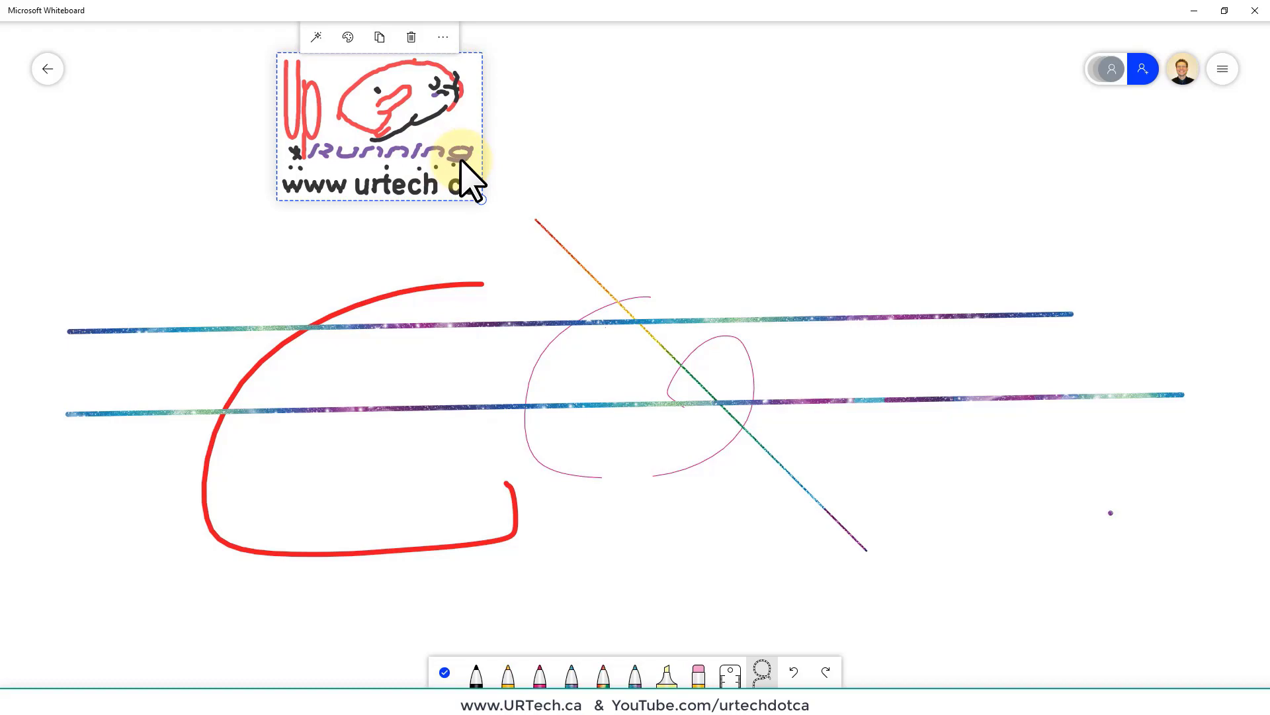
pyautogui.press('Delete')
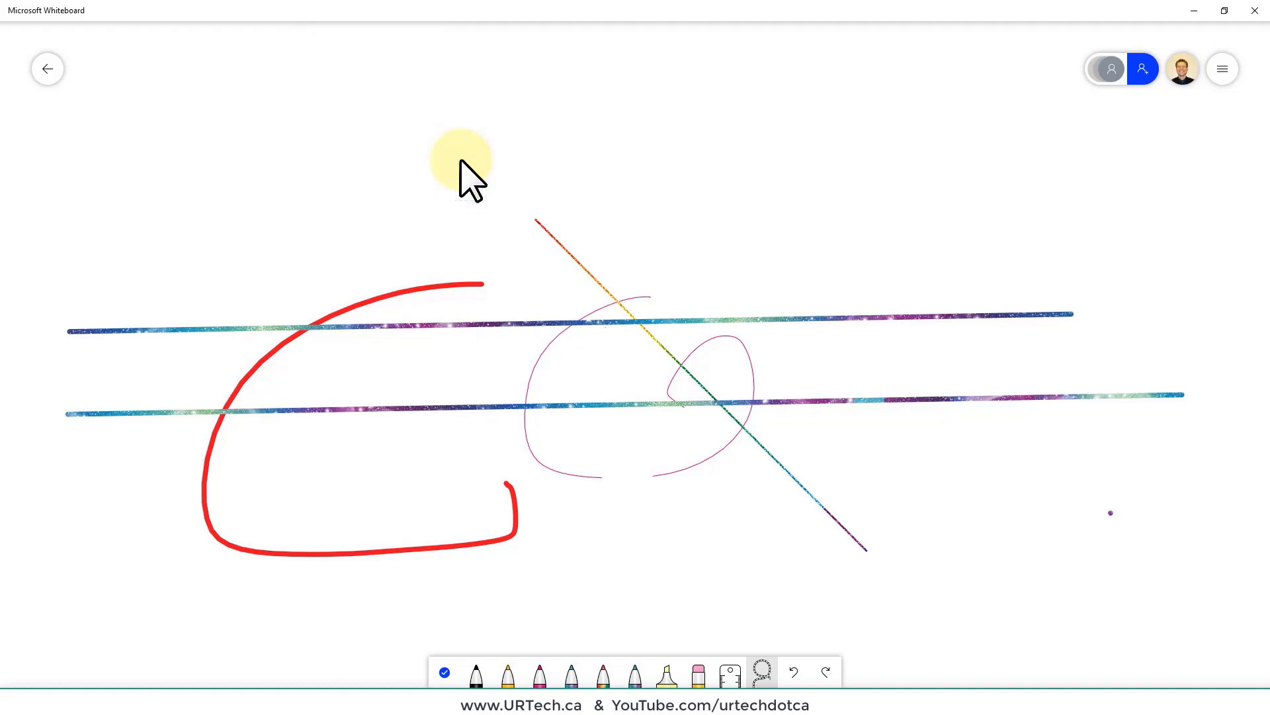
# Search Bing images for 'head sho' and insert the second headshot result
pyautogui.click(445, 675)
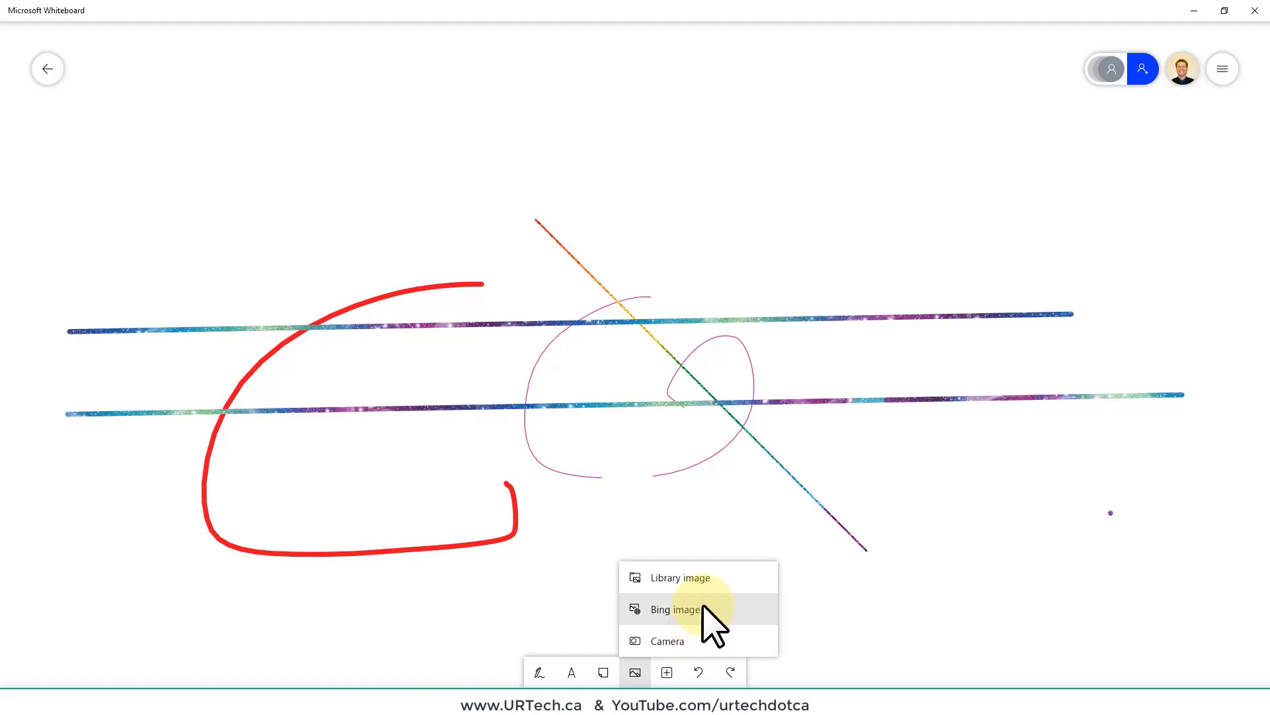
pyautogui.click(703, 606)
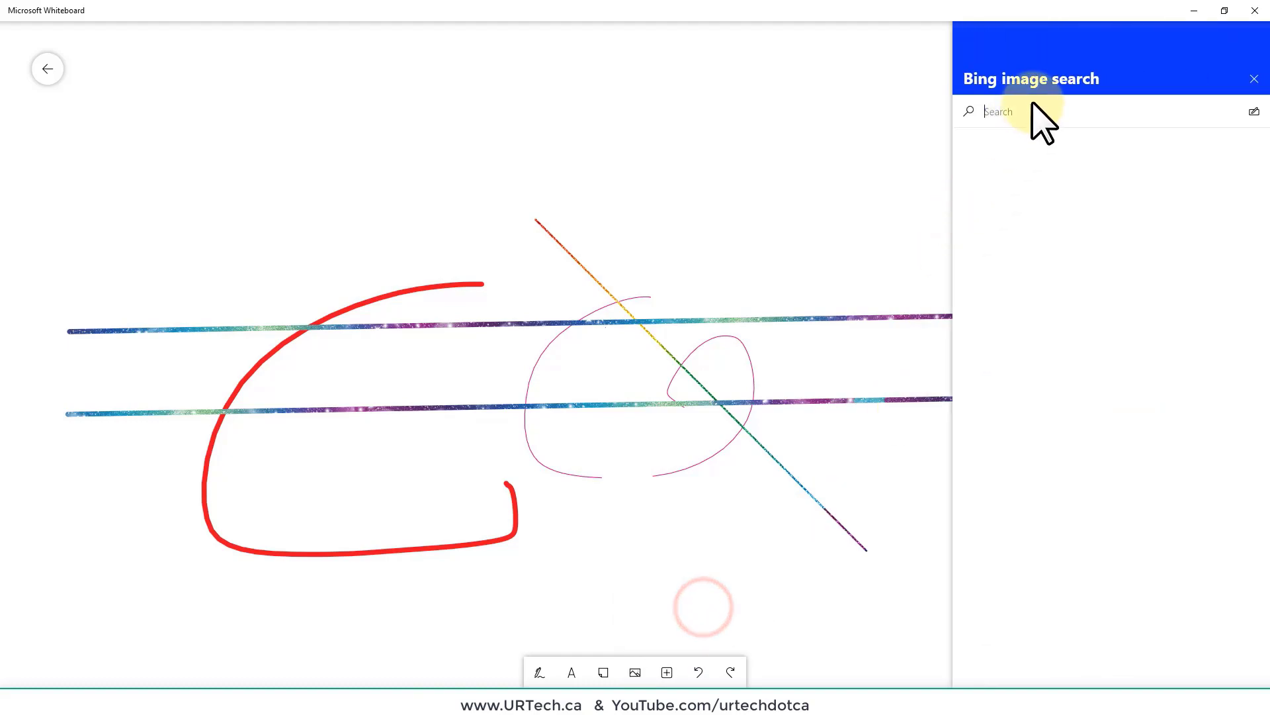
pyautogui.write('head shot')
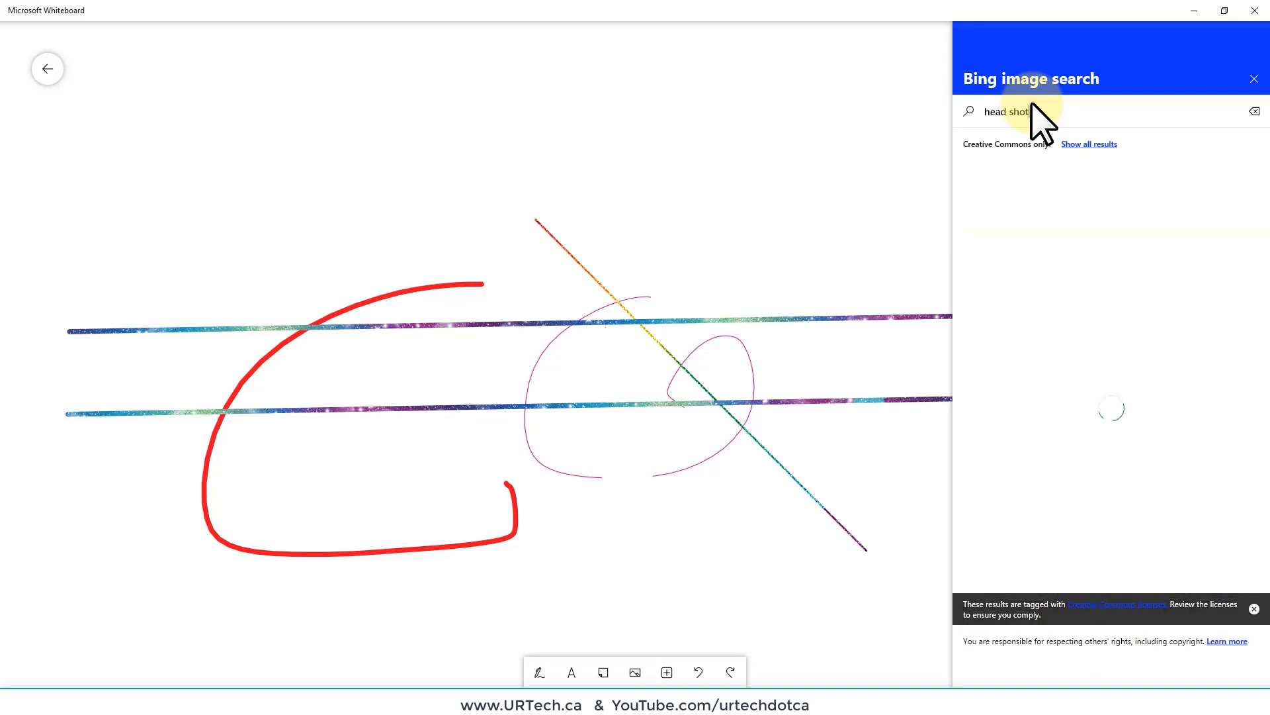
pyautogui.click(1073, 182)
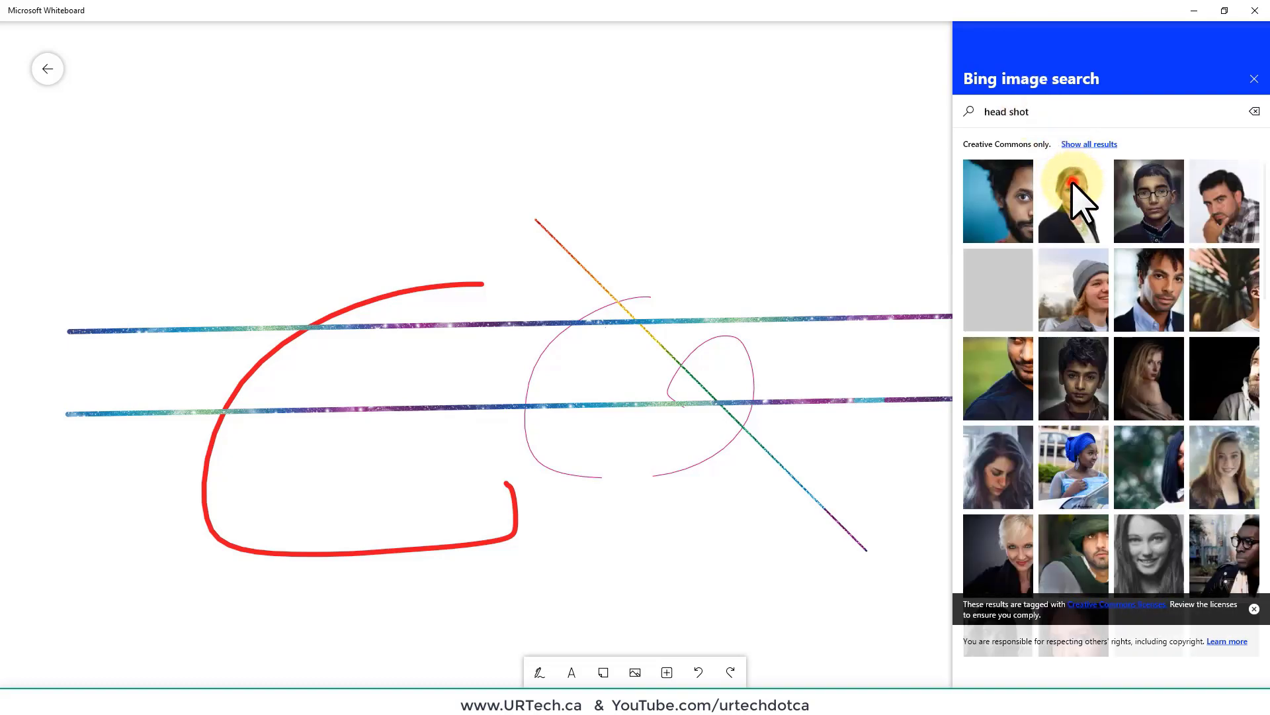
pyautogui.moveTo(1072, 191)
pyautogui.click(1072, 201)
# Enlarge and tilt the headshot photo, try Ink grab, then undo back to the photo
pyautogui.moveTo(617, 338); pyautogui.dragTo(632, 370)
pyautogui.moveTo(562, 261); pyautogui.dragTo(613, 411)
pyautogui.moveTo(676, 559); pyautogui.dragTo(709, 544)
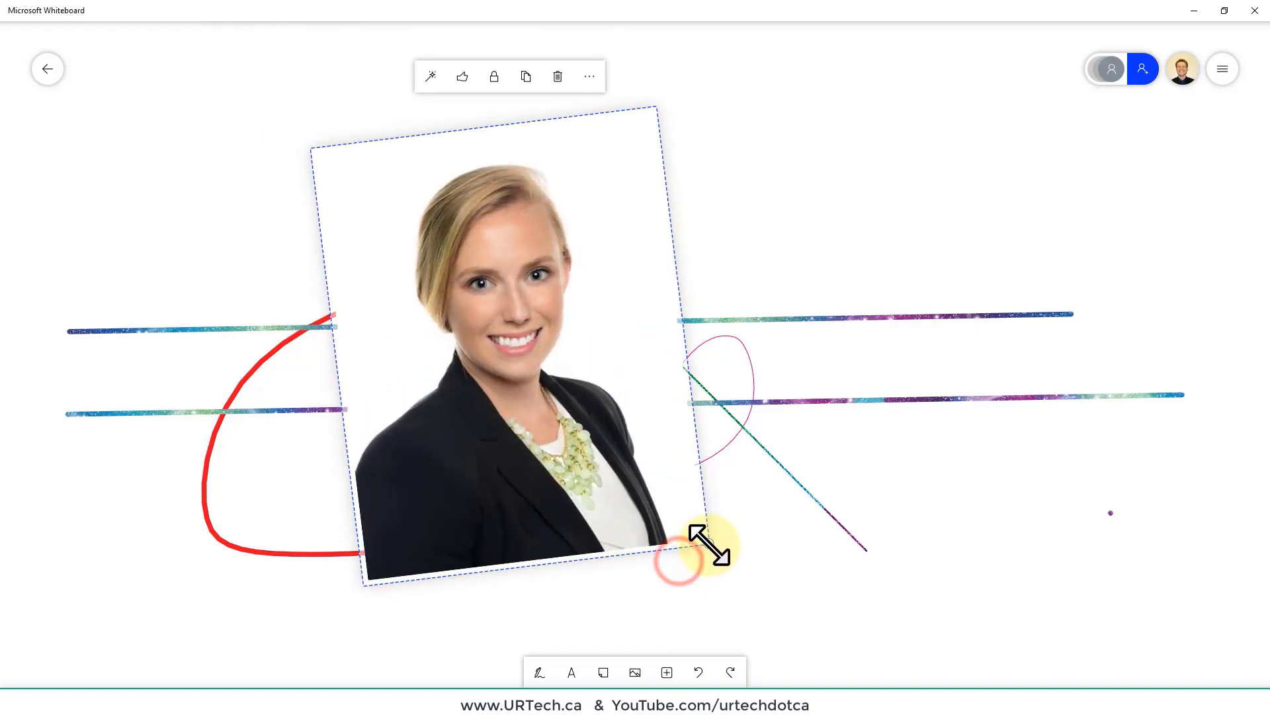
pyautogui.click(431, 76)
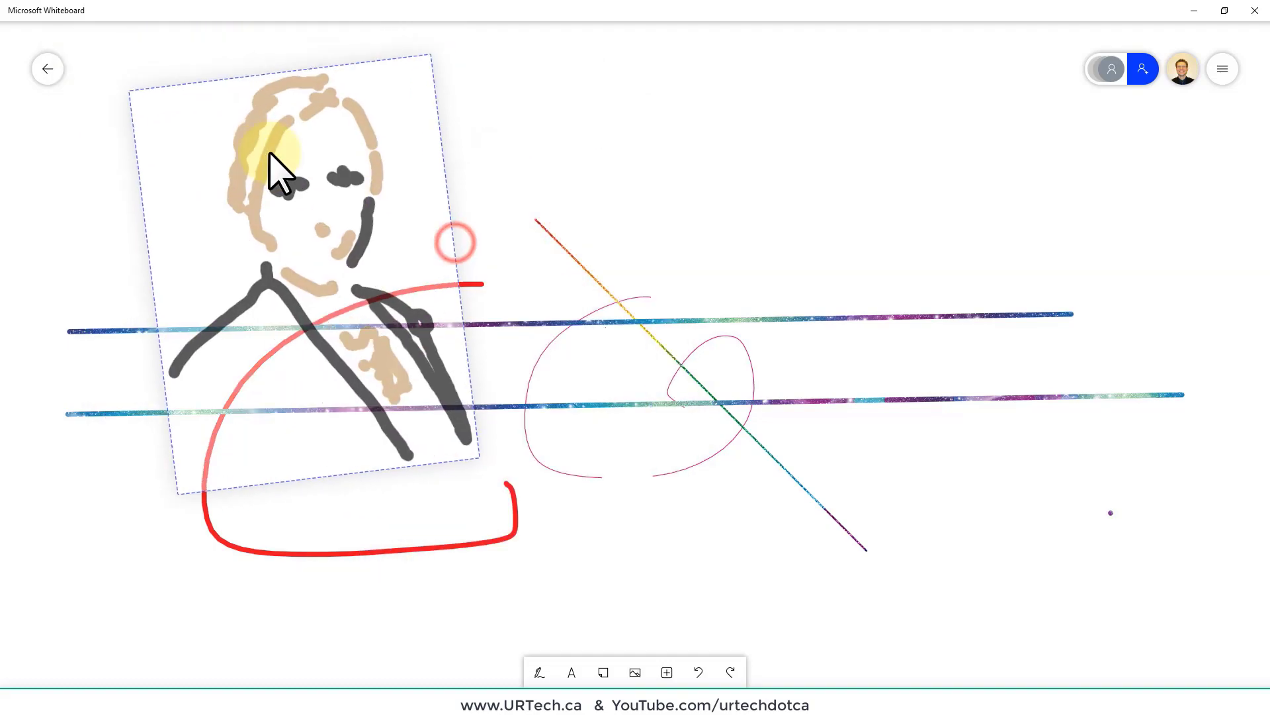
pyautogui.moveTo(272, 167); pyautogui.dragTo(292, 208)
pyautogui.hotkey('ctrl', 'z')
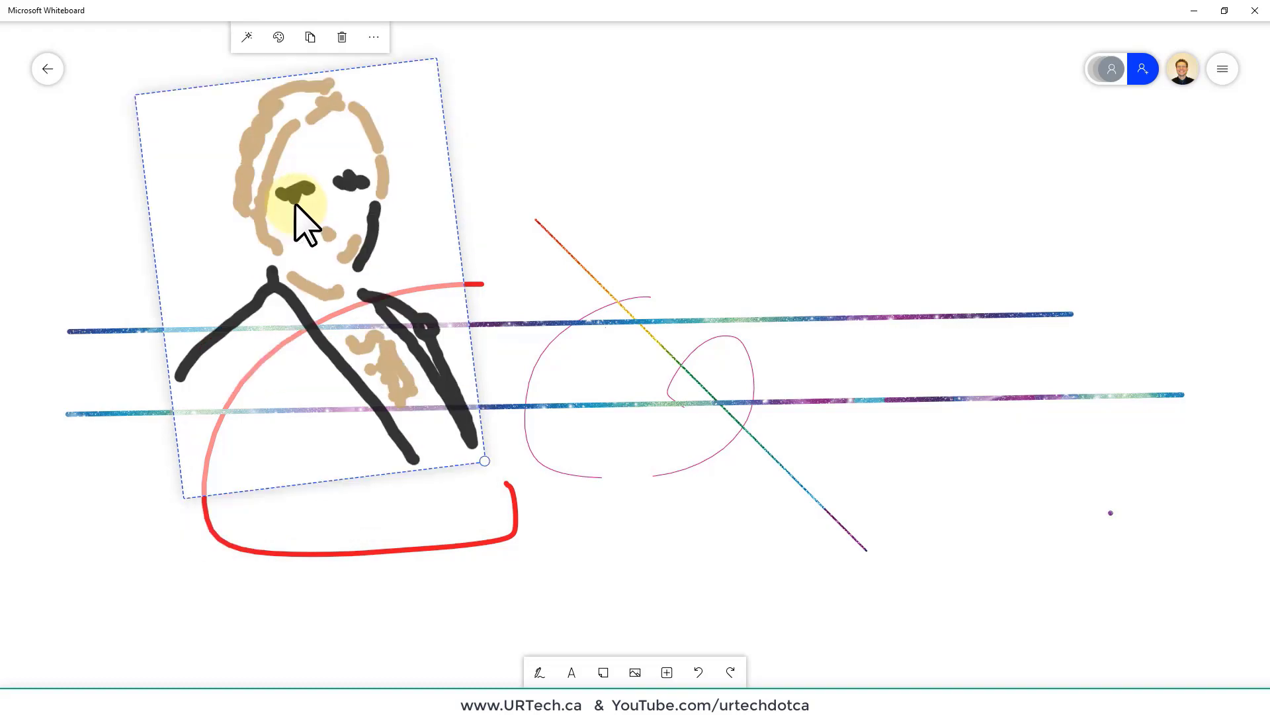
pyautogui.hotkey('ctrl', 'z')
pyautogui.hotkey('ctrl', 'z')
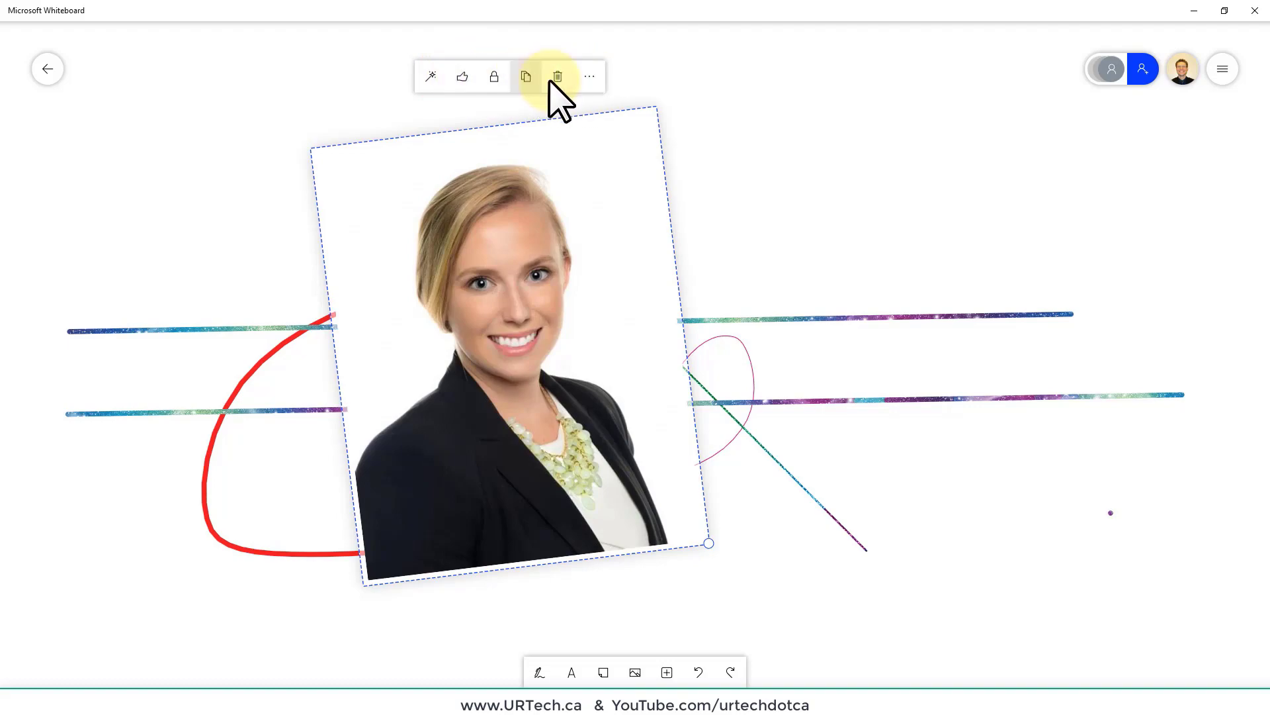
# View the photo's alternative text from its more-options menu
pyautogui.click(589, 78)
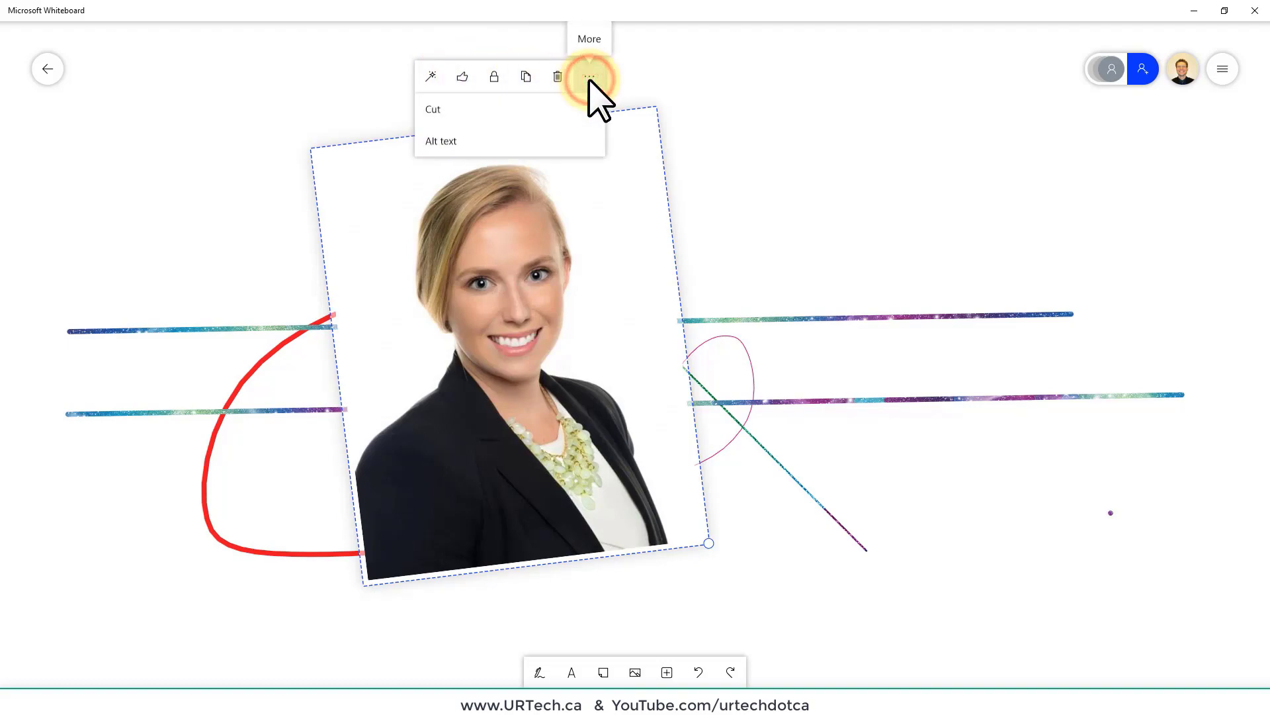
pyautogui.click(481, 144)
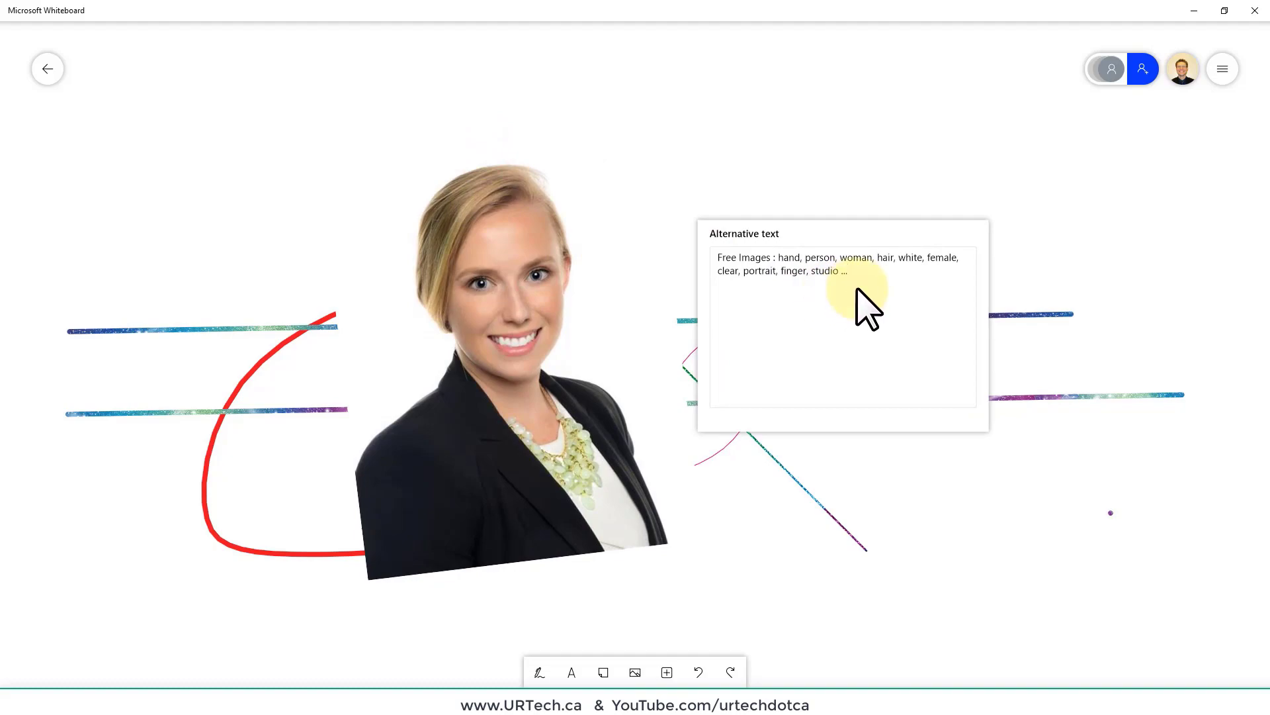
pyautogui.click(884, 119)
# Shrink the portrait photo to a small thumbnail by its corner handle
pyautogui.click(562, 286)
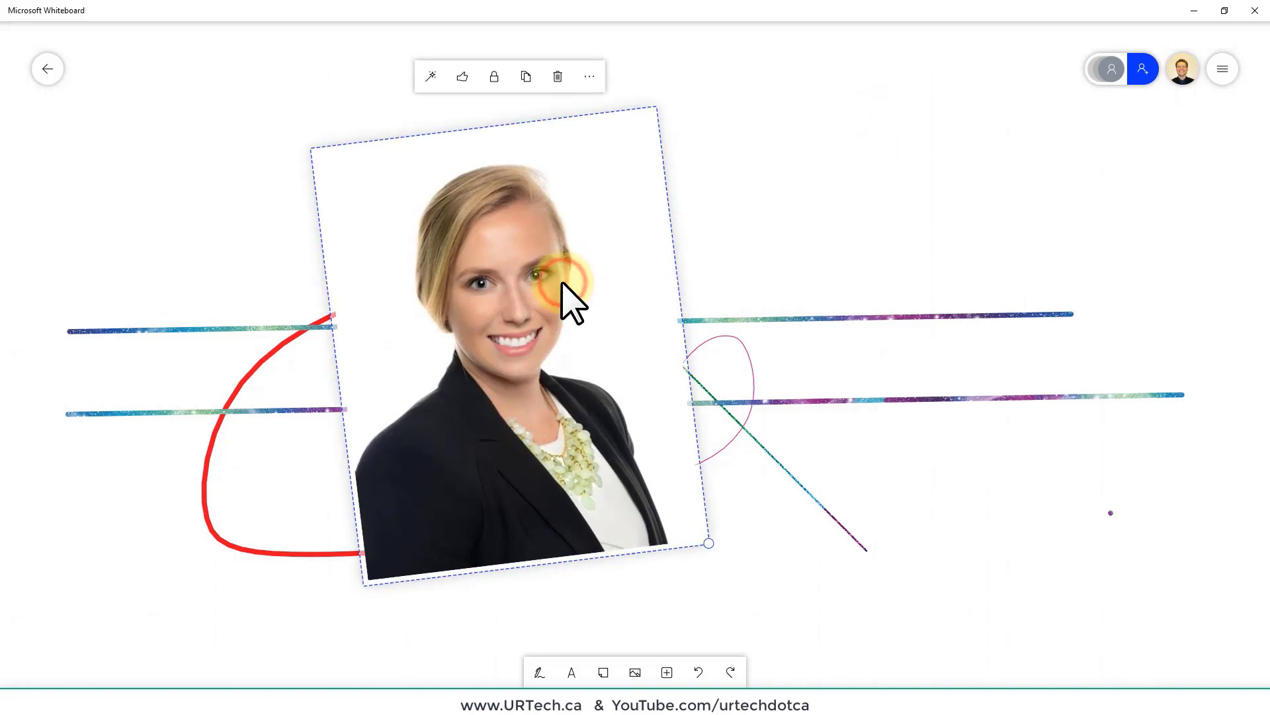
pyautogui.scroll(1, 562, 285)
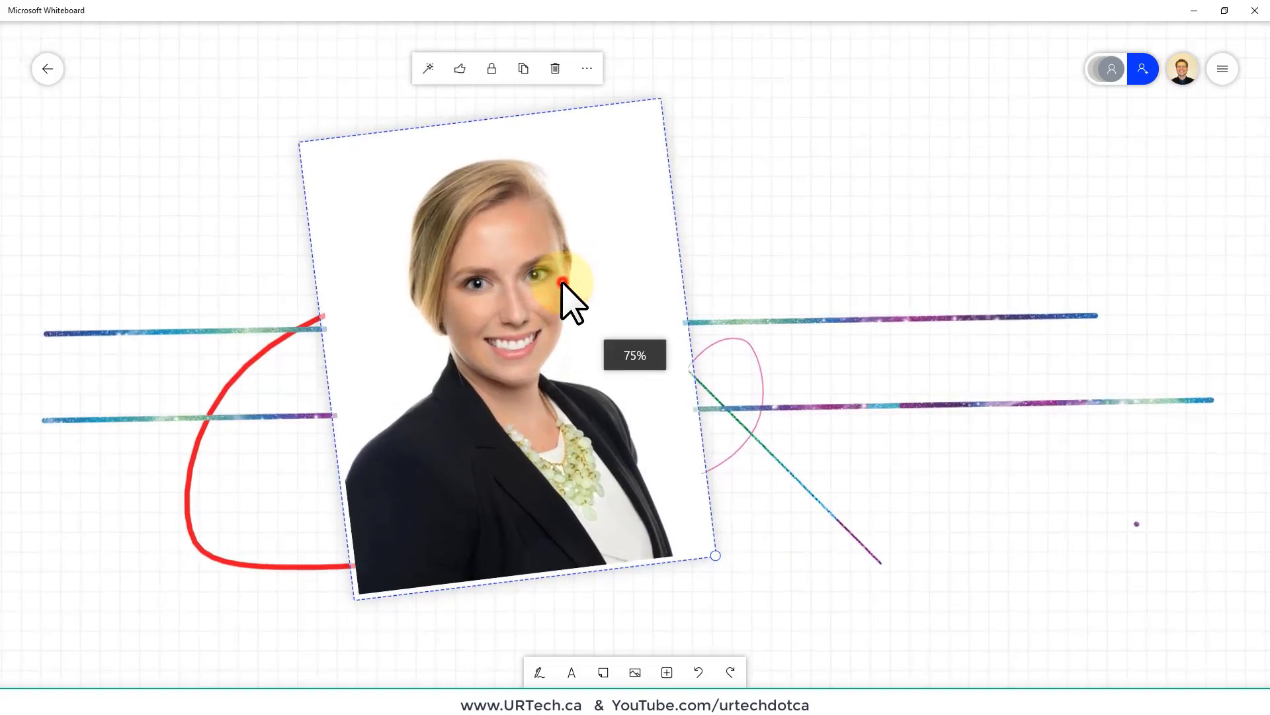
pyautogui.click(564, 285)
pyautogui.moveTo(716, 557); pyautogui.dragTo(207, 233)
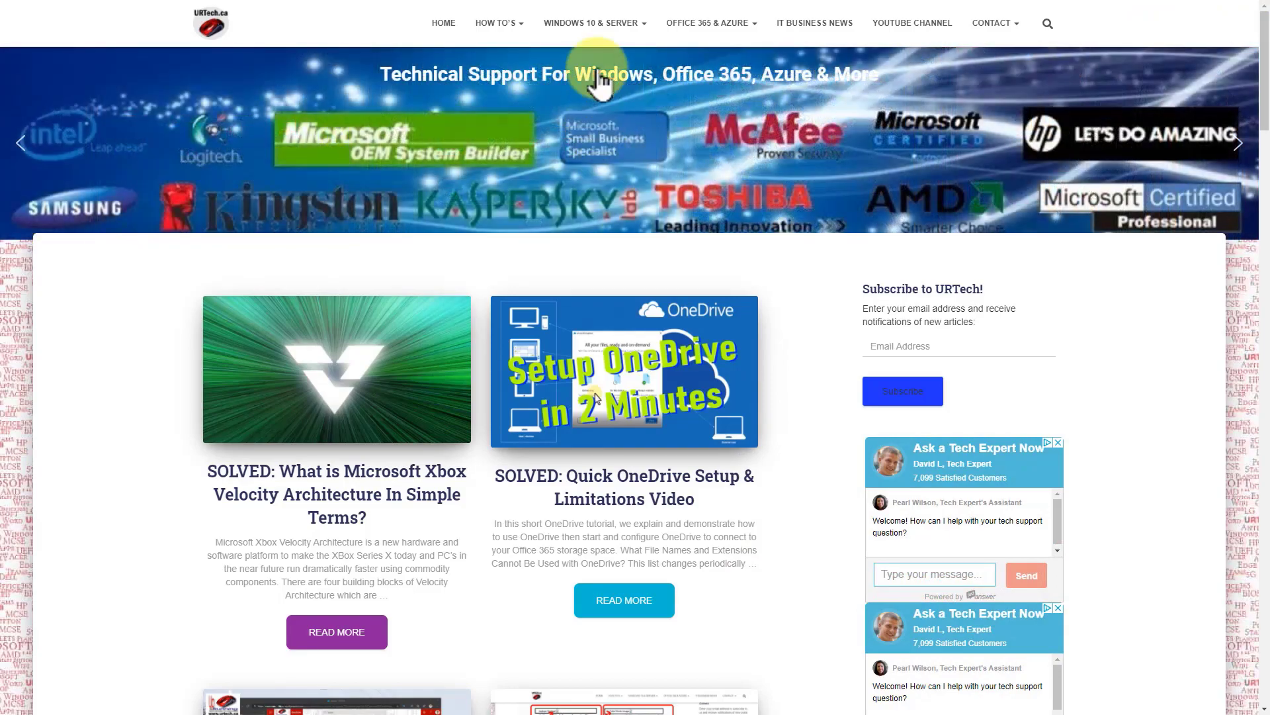
# Open URTech.ca's HOW TO'S > Windows 10 8 7 Vista & XP category and scroll its articles
pyautogui.moveTo(596, 24)
pyautogui.moveTo(685, 23)
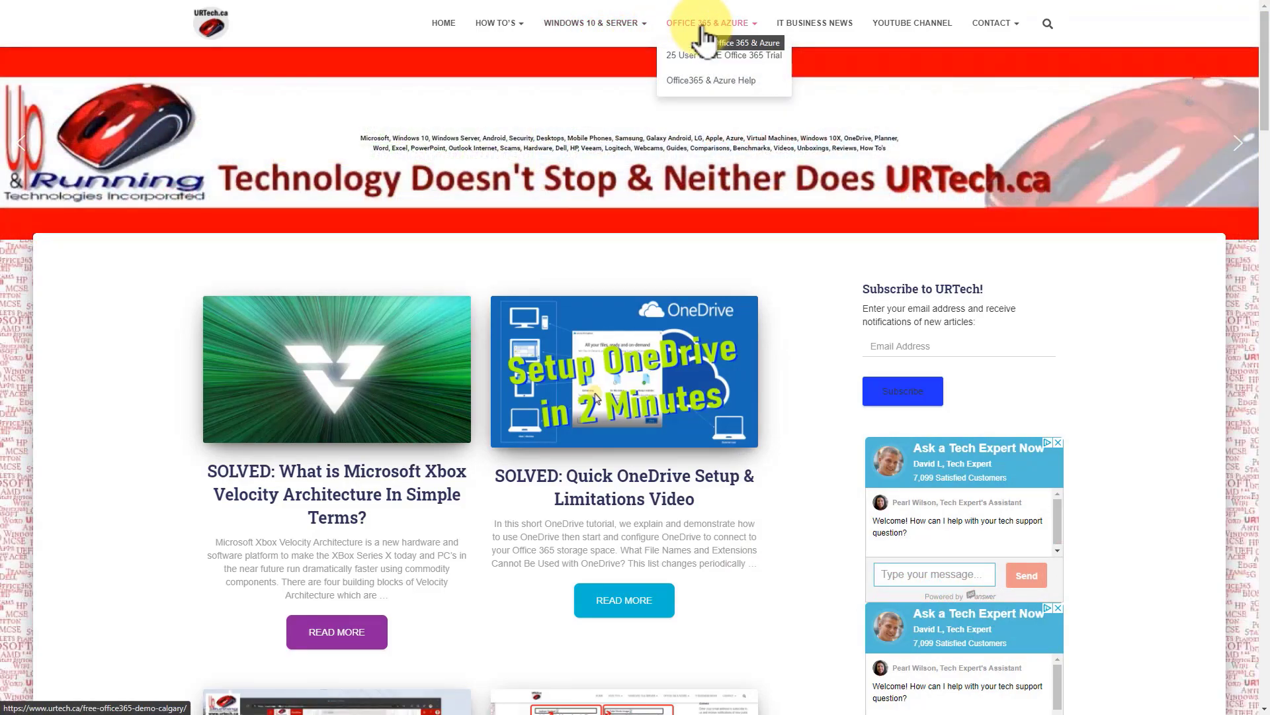
pyautogui.moveTo(507, 24)
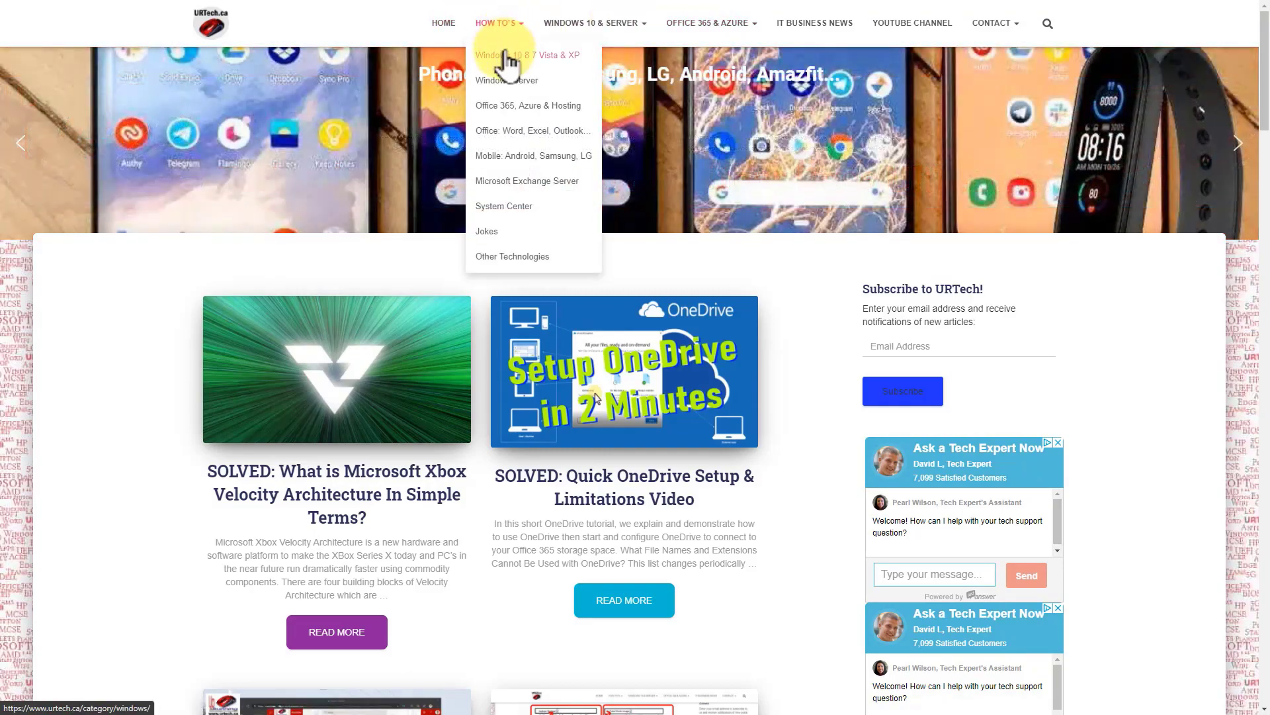
pyautogui.click(506, 58)
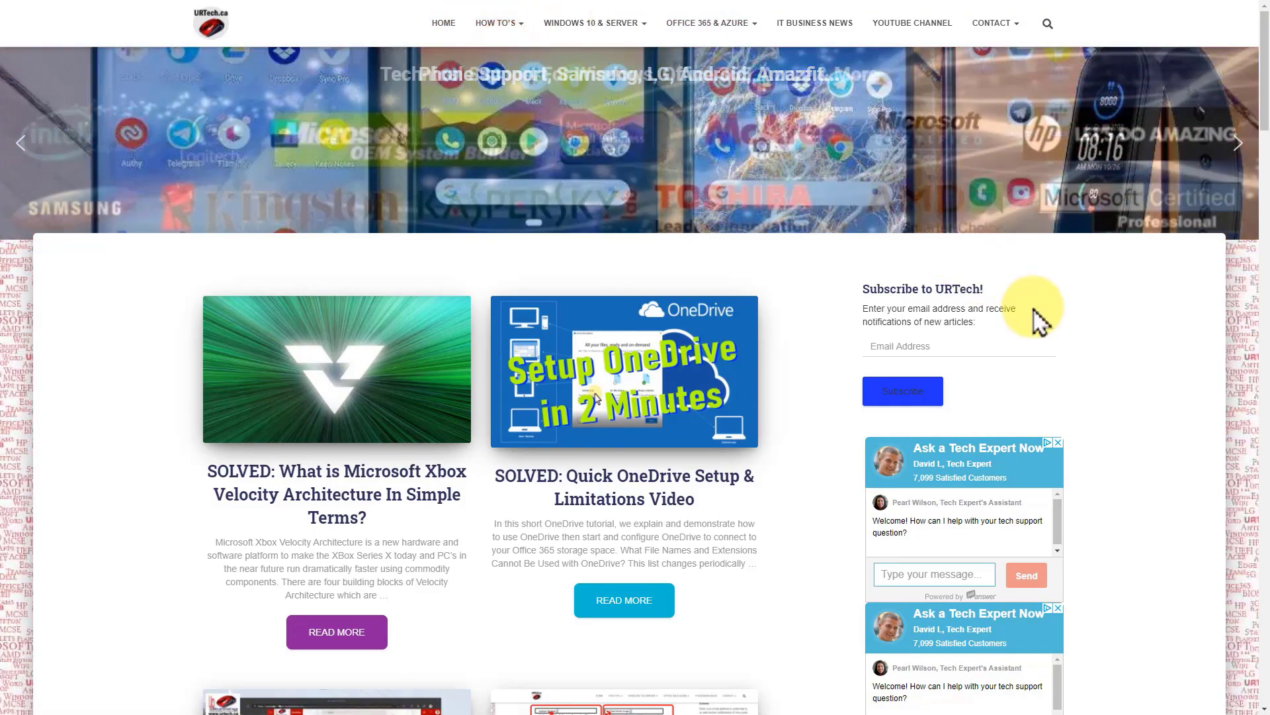
pyautogui.scroll(-8, 587, 448)
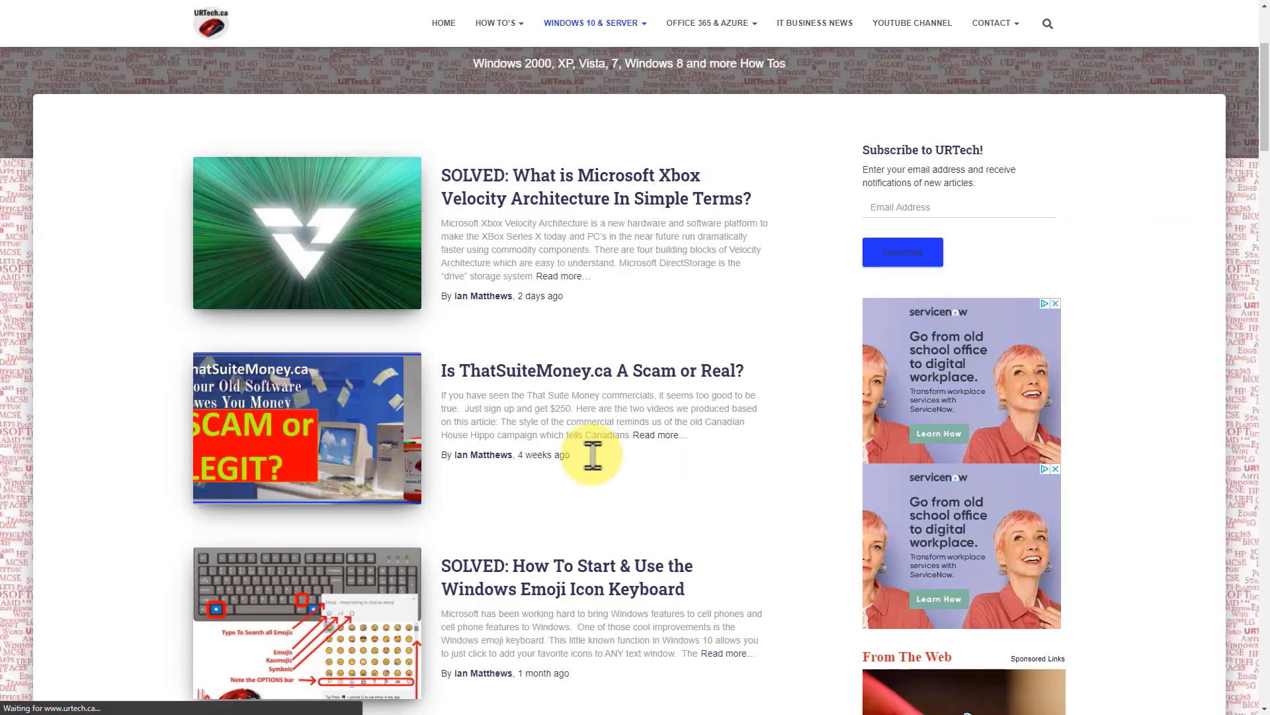
pyautogui.scroll(-3, 583, 467)
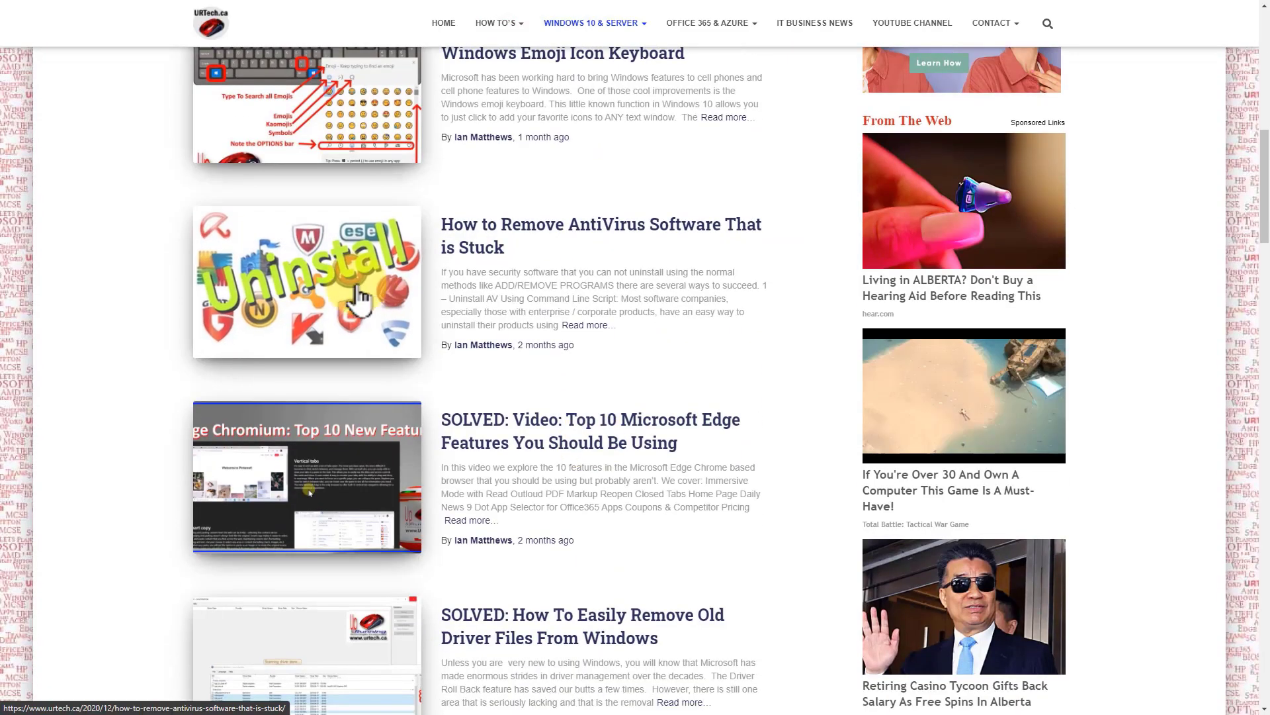
pyautogui.scroll(-3, 362, 270)
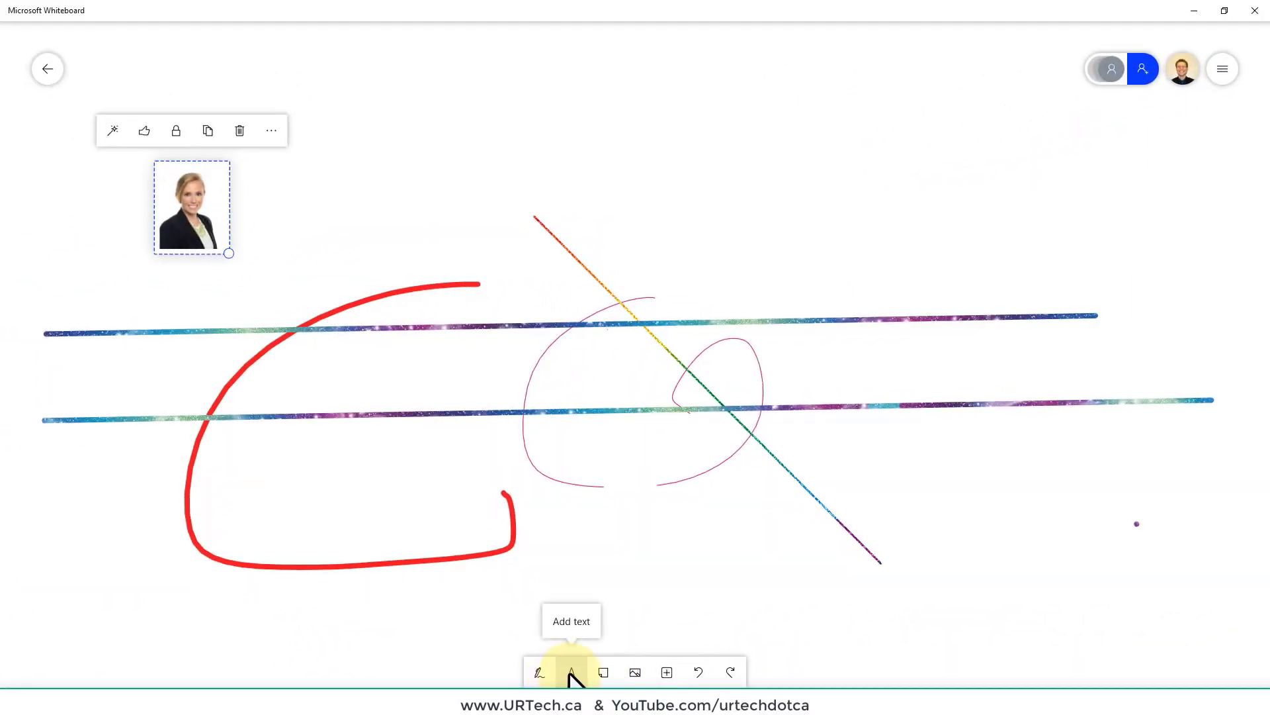
# Add a two-line text box with placeholder text 'sdkfjghsdklfghsdfg' and 'asdf'
pyautogui.click(570, 672)
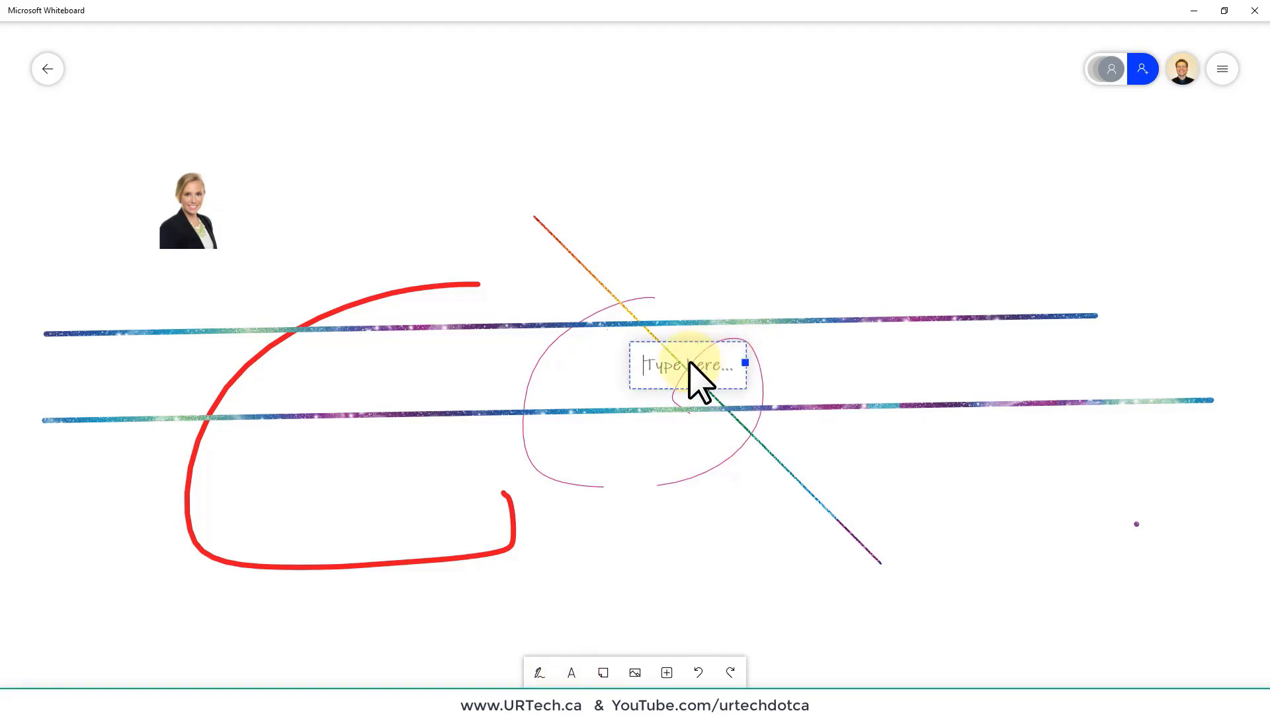
pyautogui.write('sdkfjghsdklfghsdfg')
pyautogui.press('Return')
pyautogui.write('asdfkjgsdfklg')
pyautogui.click(887, 446)
# Colour the text purple and move the text box up above the drawing
pyautogui.click(669, 367)
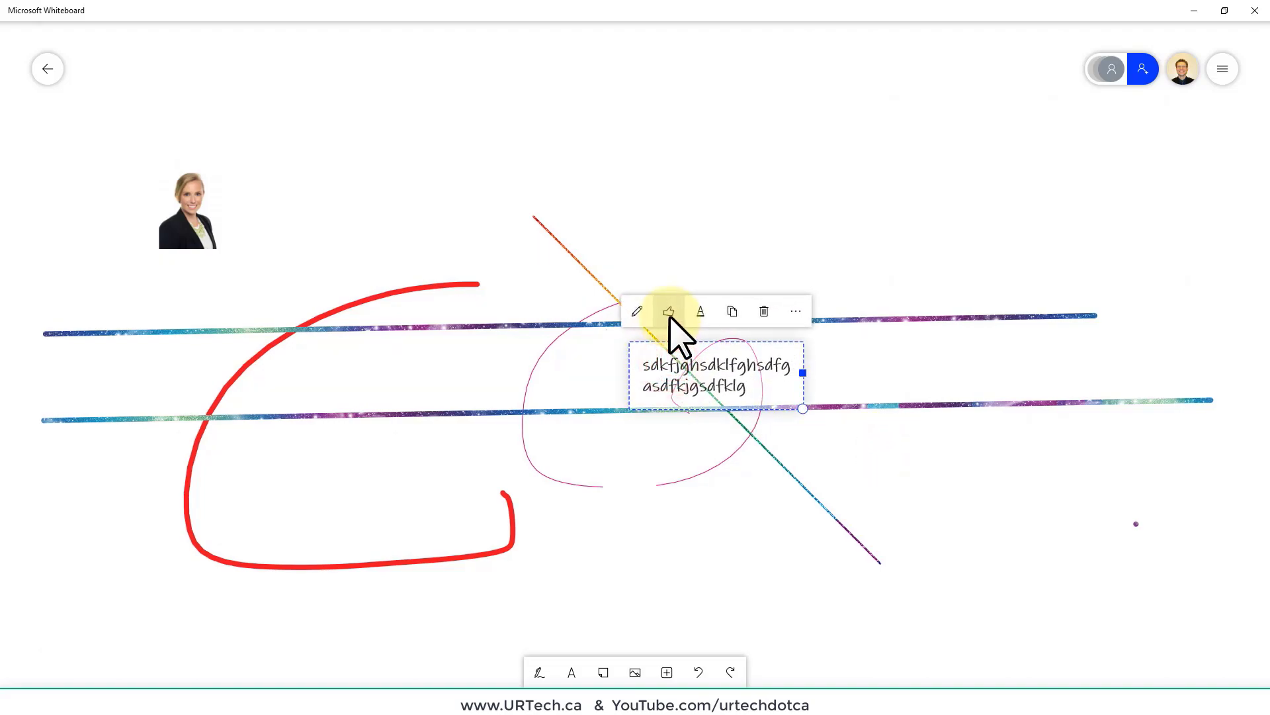
pyautogui.click(701, 311)
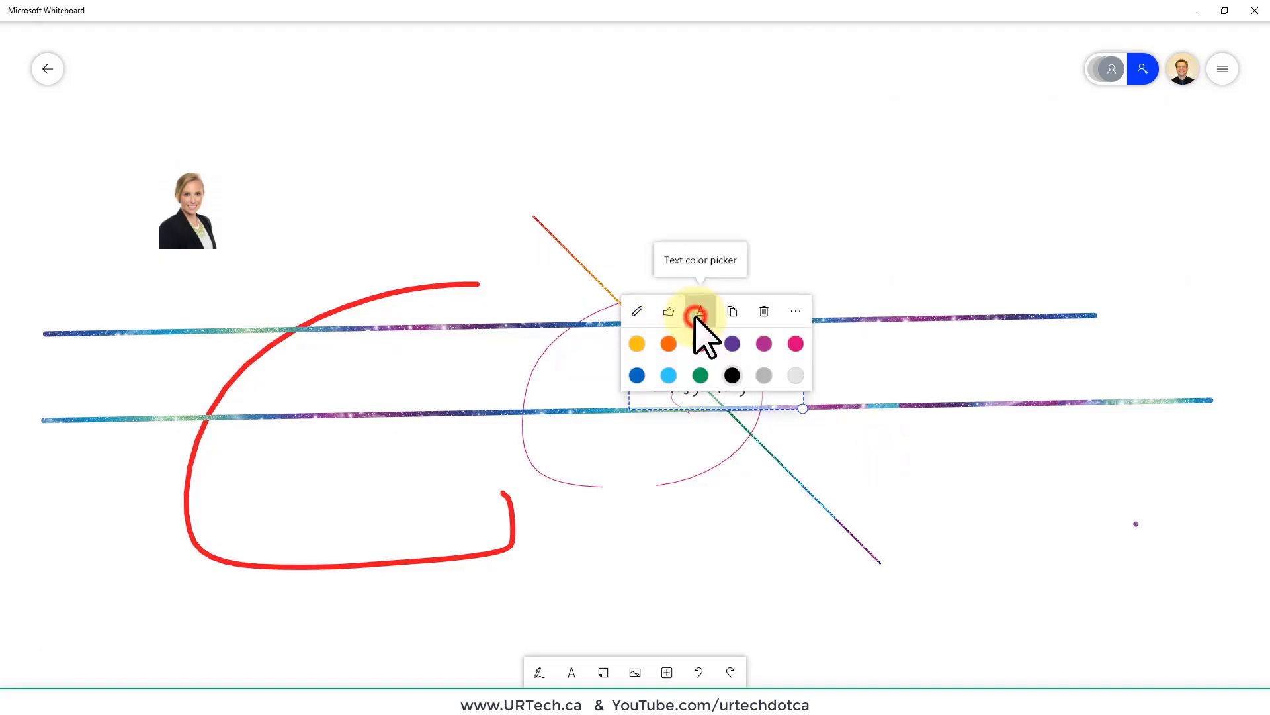
pyautogui.click(731, 343)
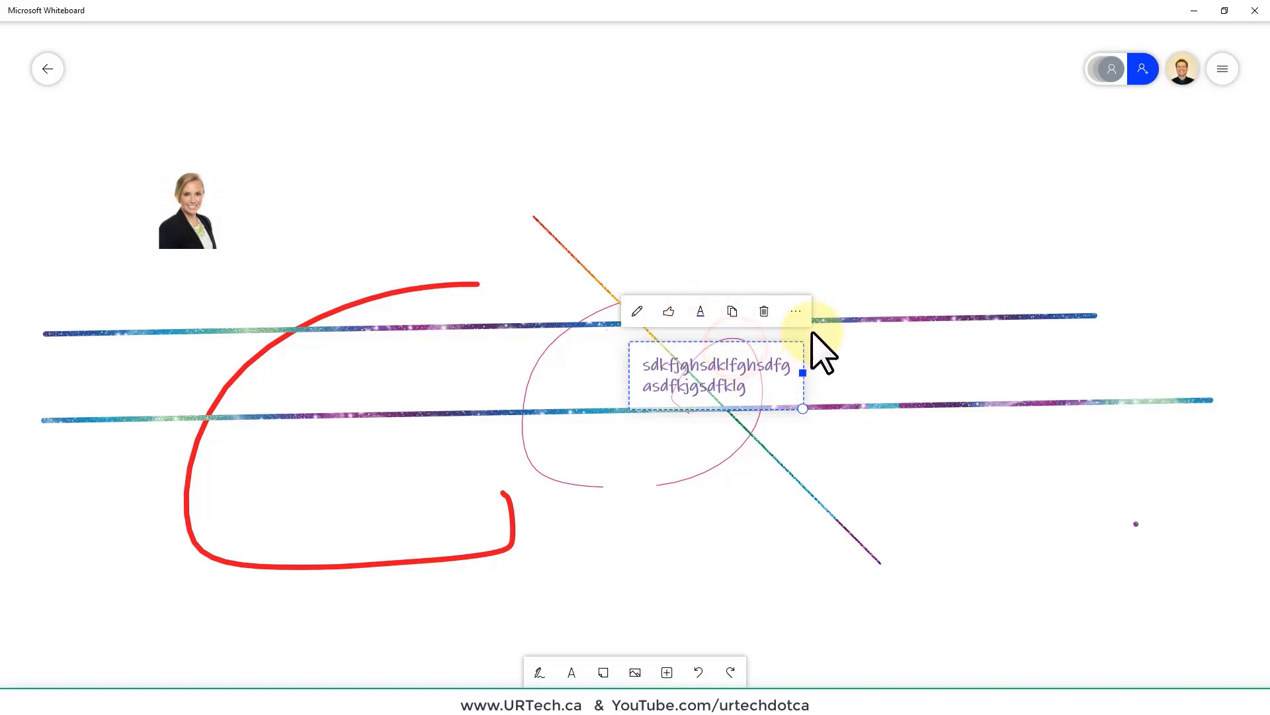
pyautogui.click(795, 312)
pyautogui.click(868, 394)
pyautogui.click(736, 373)
pyautogui.moveTo(736, 373); pyautogui.dragTo(738, 206)
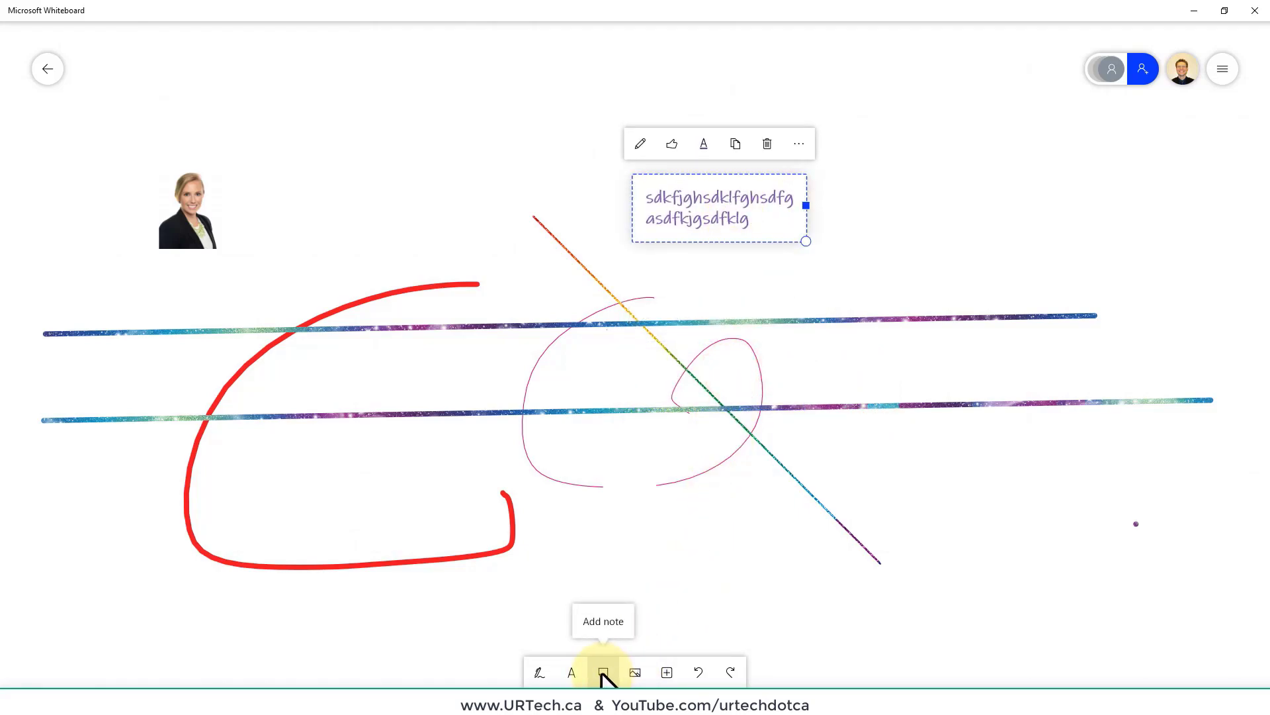
# Add two sticky notes and place them side by side
pyautogui.click(604, 672)
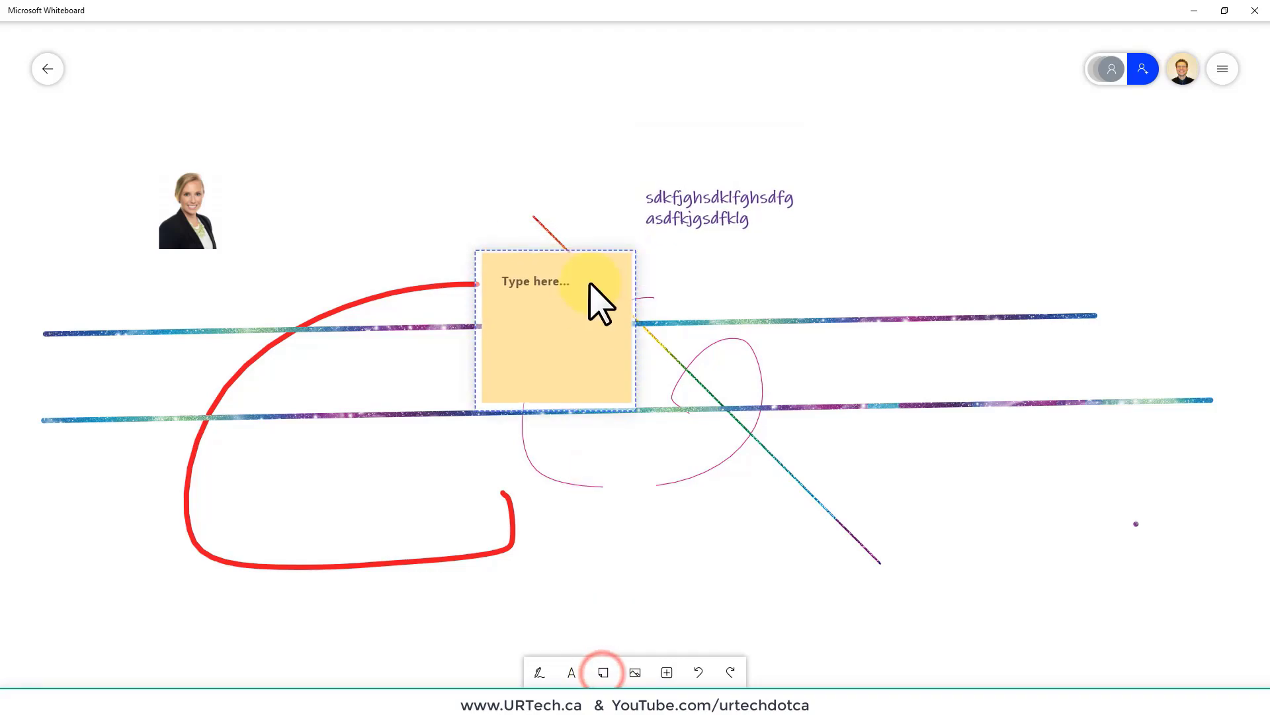
pyautogui.click(602, 673)
pyautogui.moveTo(672, 420); pyautogui.dragTo(698, 362)
pyautogui.click(697, 341)
pyautogui.click(571, 319)
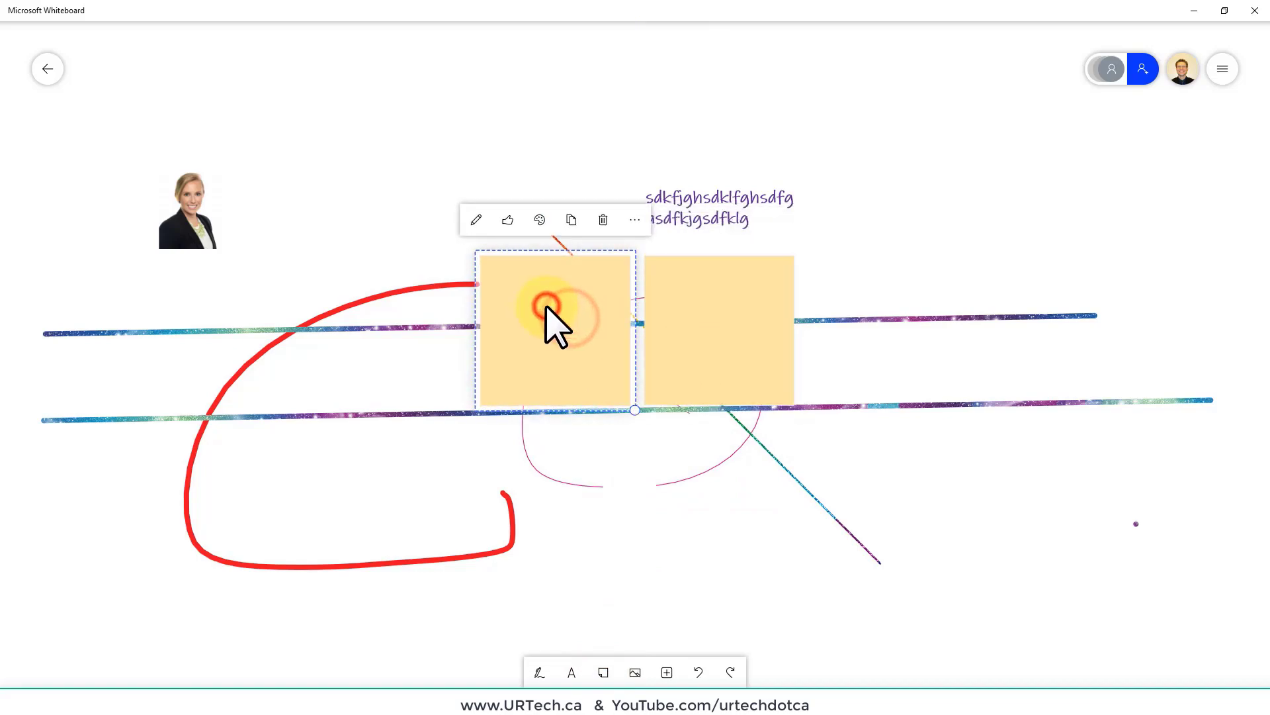
# Type placeholder text into both sticky notes
pyautogui.click(540, 291)
pyautogui.write('sdfgsdfgsdfg')
pyautogui.click(692, 299)
pyautogui.write('dsfgsdfgsdfg')
pyautogui.click(557, 311)
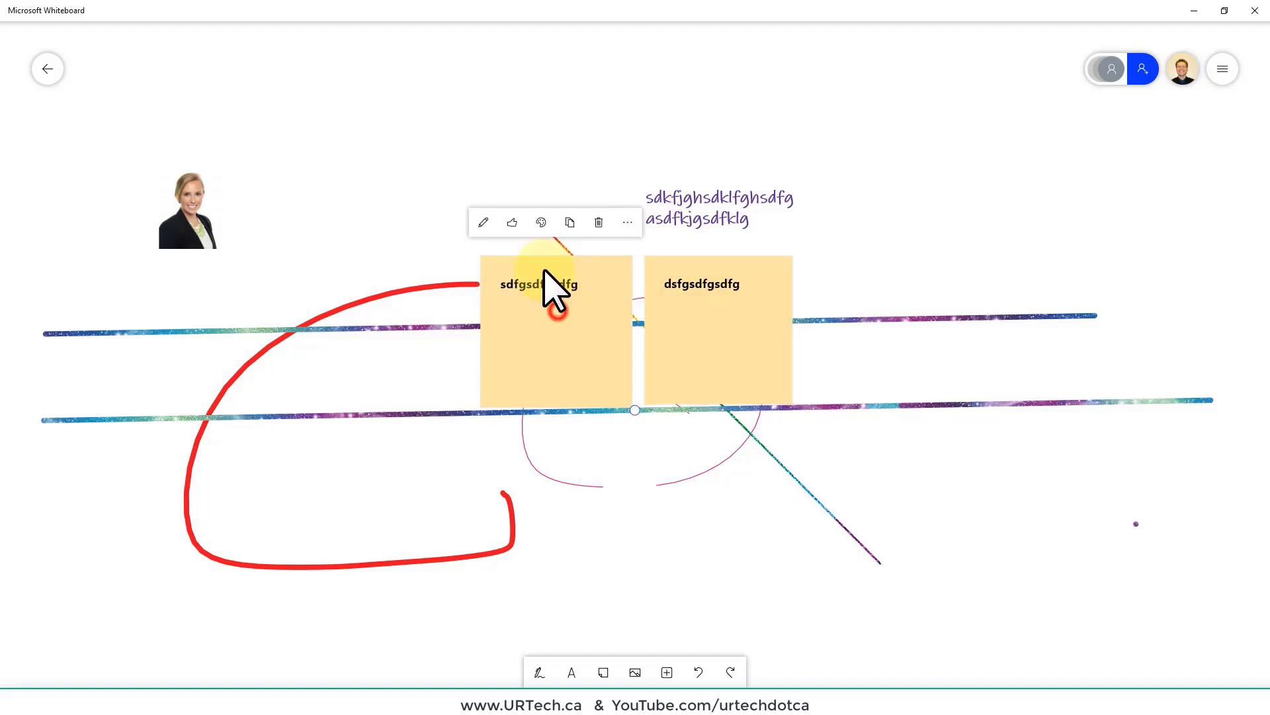
pyautogui.click(521, 281)
pyautogui.click(504, 284)
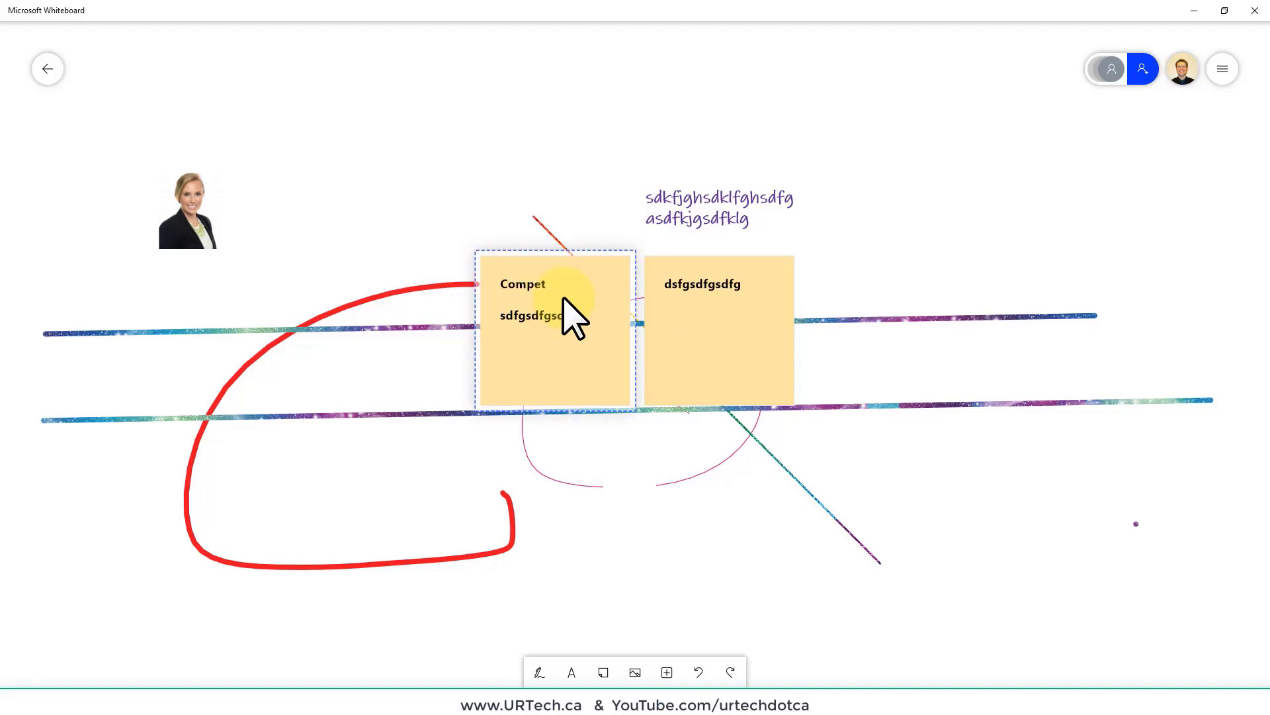
# Title the right note 'Competition 2' above body lines 'sadf', 'as' and 'fasf'
pyautogui.click(688, 286)
pyautogui.click(691, 282)
pyautogui.click(665, 285)
pyautogui.write('Competit')
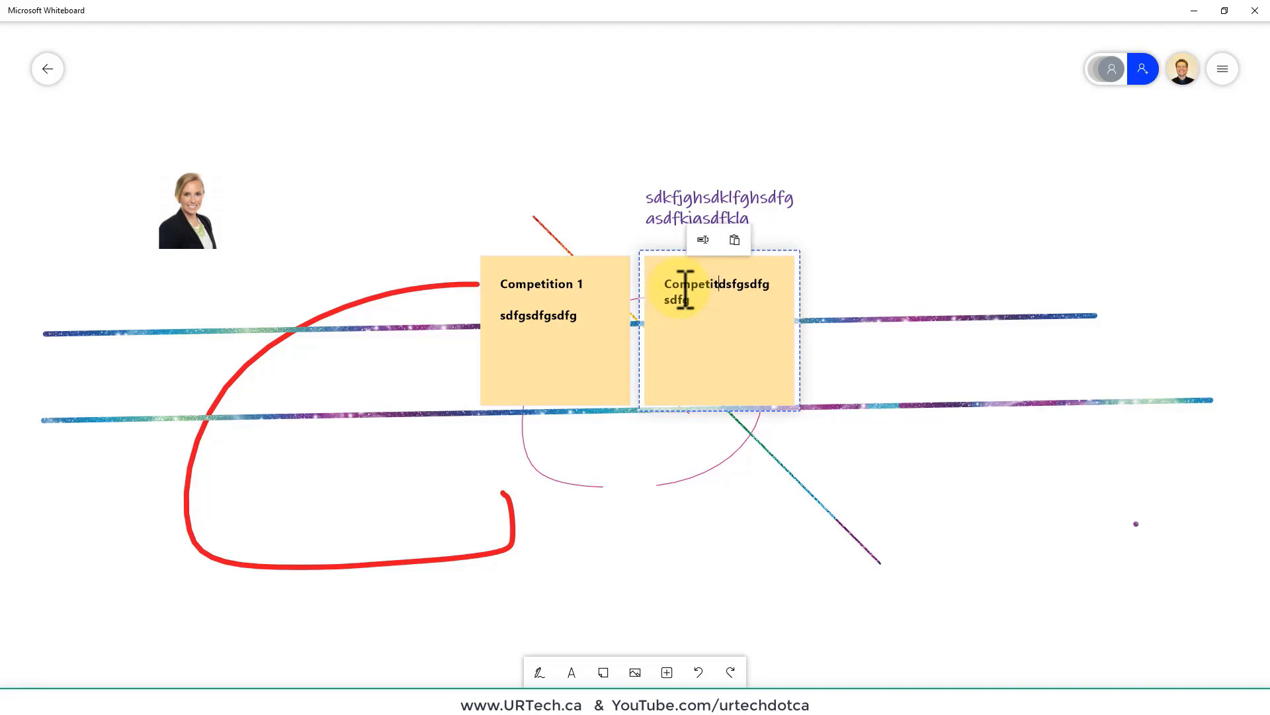
pyautogui.write('io')
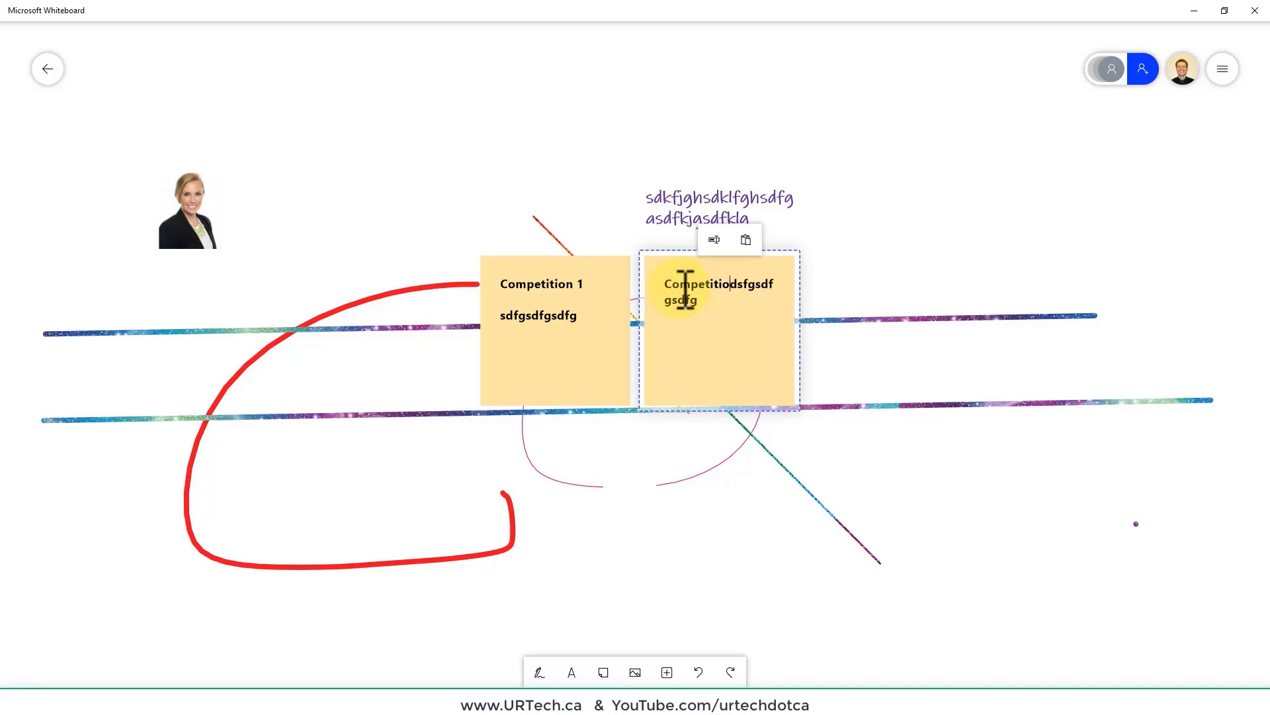
pyautogui.write('n 2')
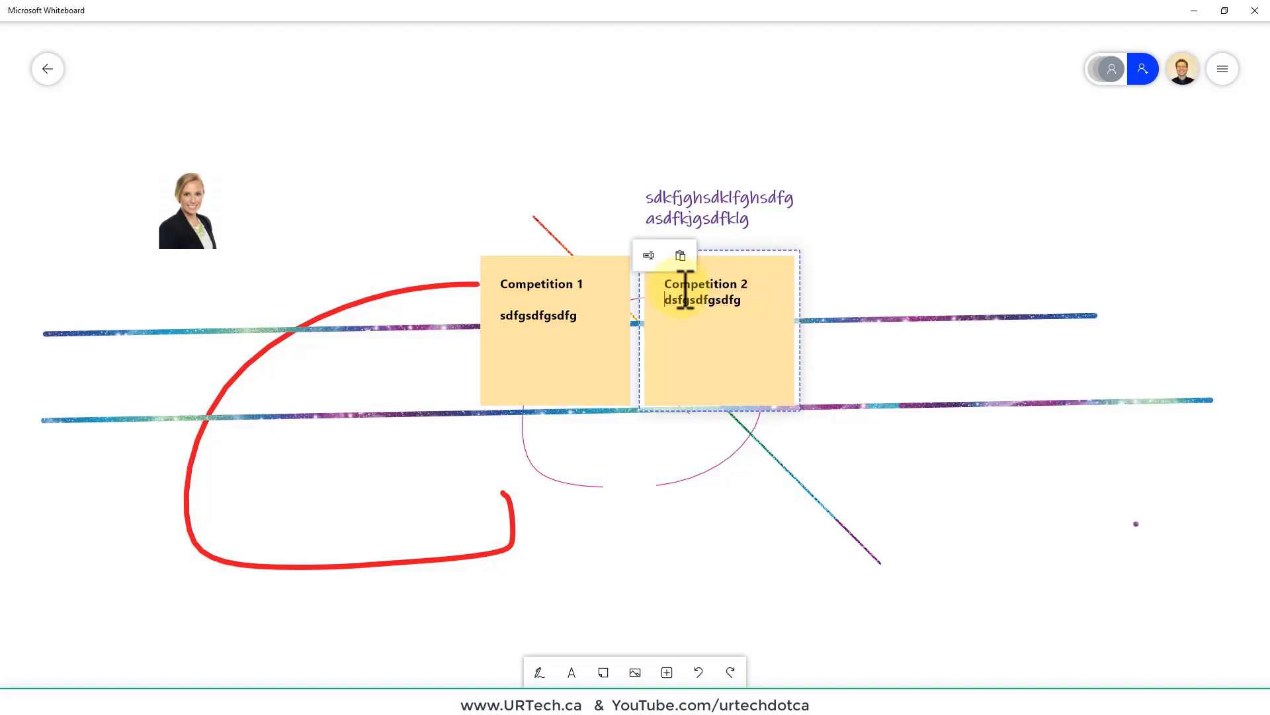
pyautogui.press('Return')
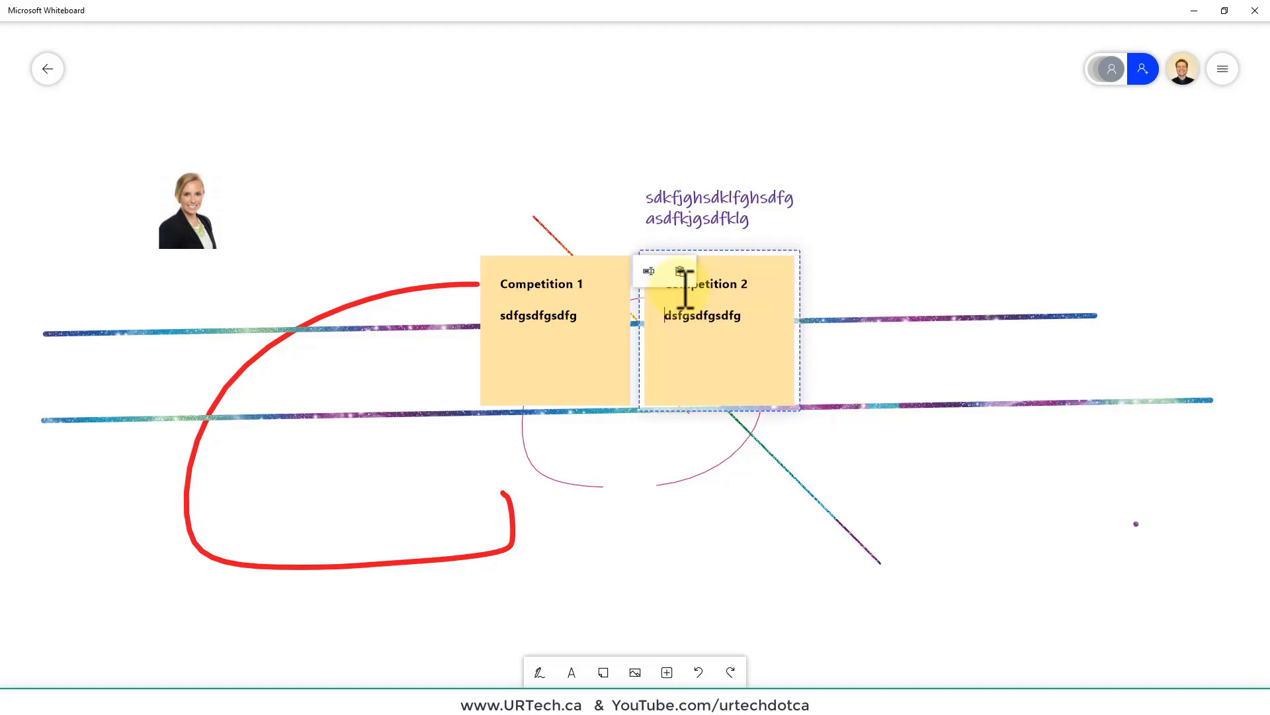
pyautogui.write('sadf')
pyautogui.press('Return')
pyautogui.write('as')
pyautogui.press('Return')
pyautogui.write('fasf')
pyautogui.press('Return')
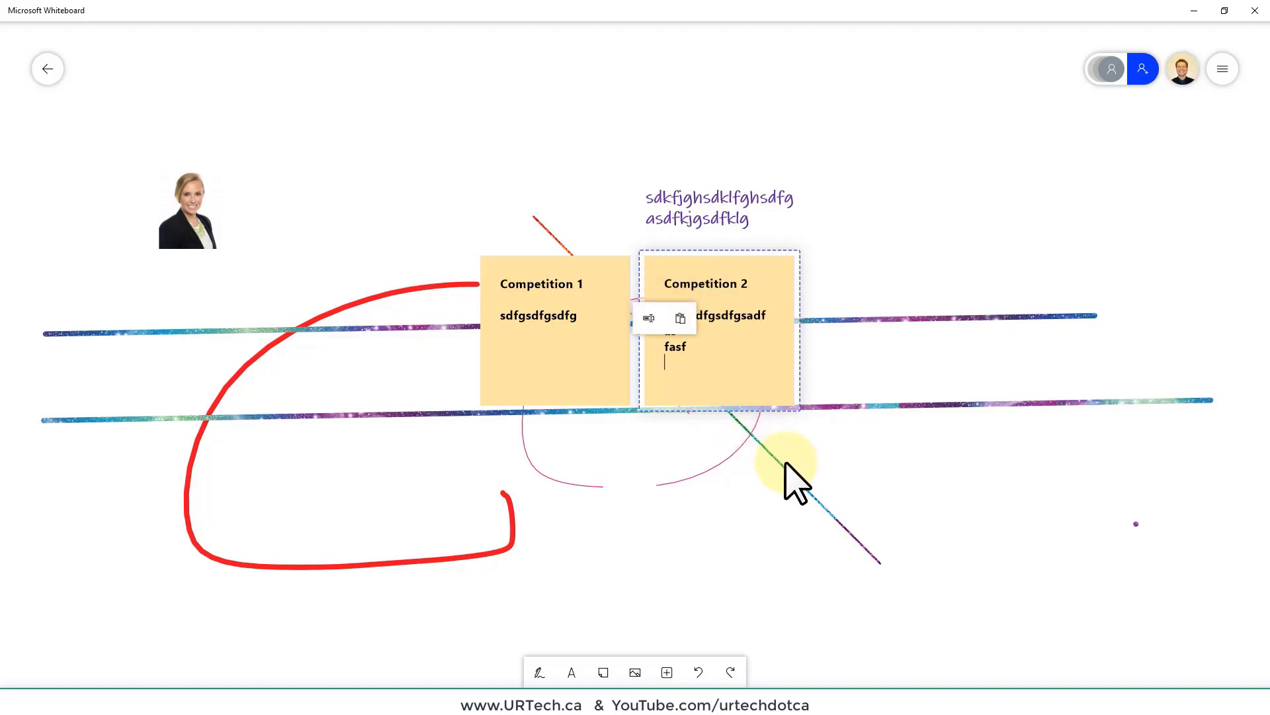
# Set the Competition 1 note's background colour to purple
pyautogui.click(514, 341)
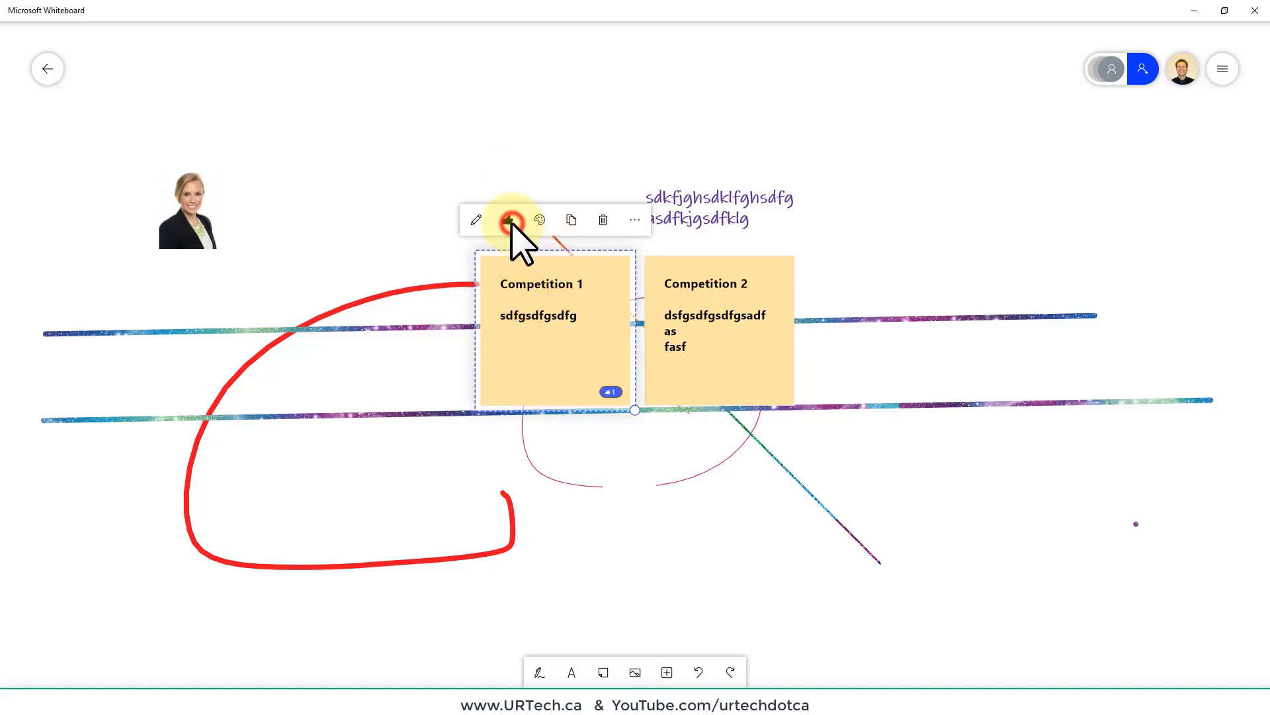
pyautogui.click(725, 374)
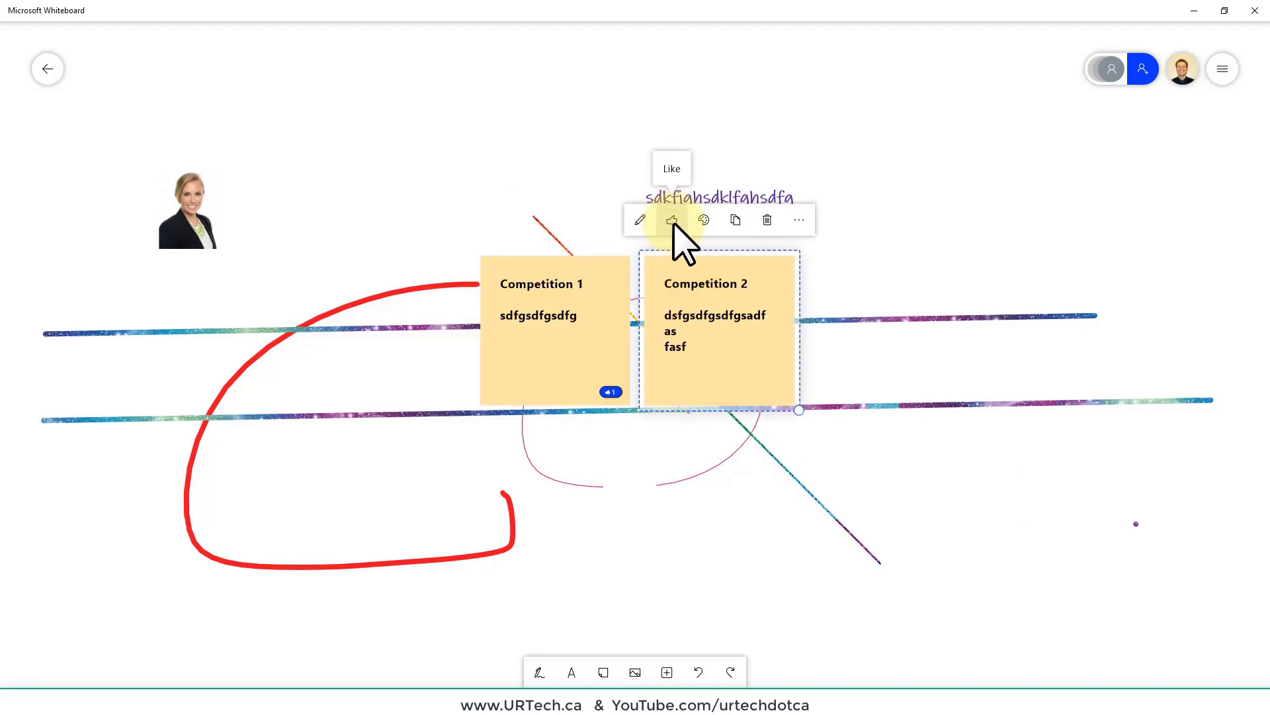
pyautogui.click(582, 265)
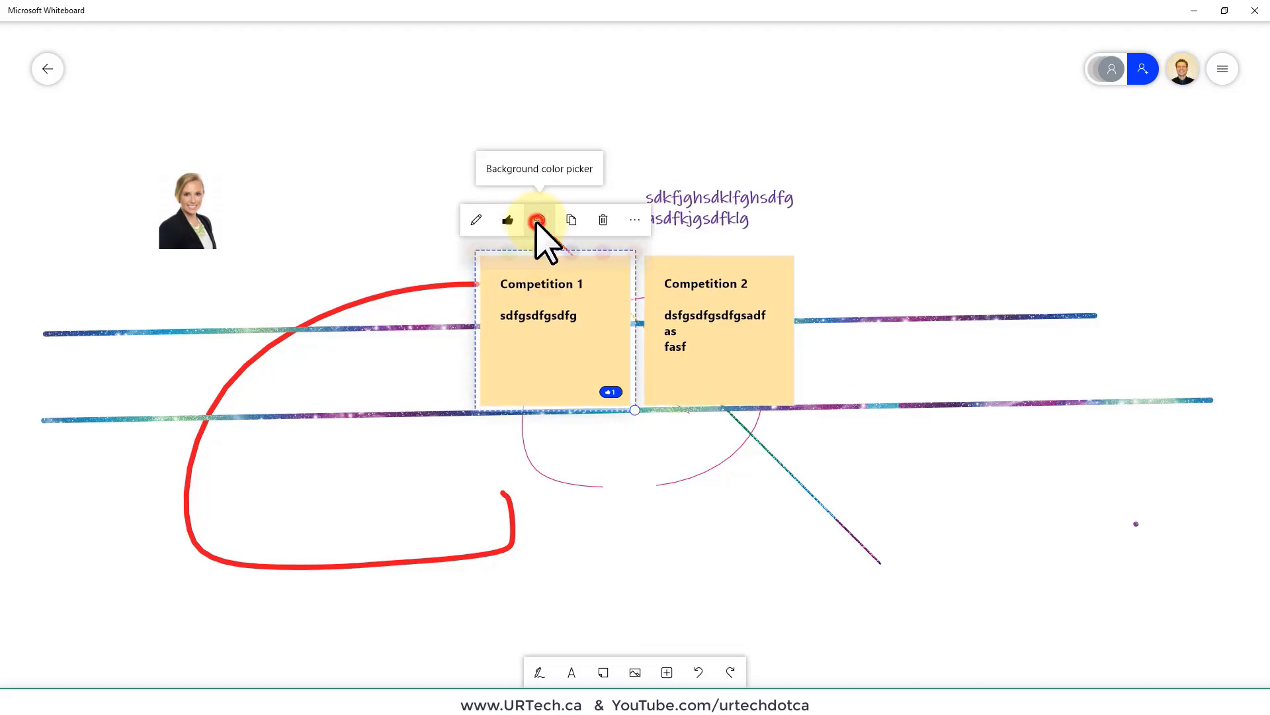
pyautogui.click(538, 220)
pyautogui.click(571, 253)
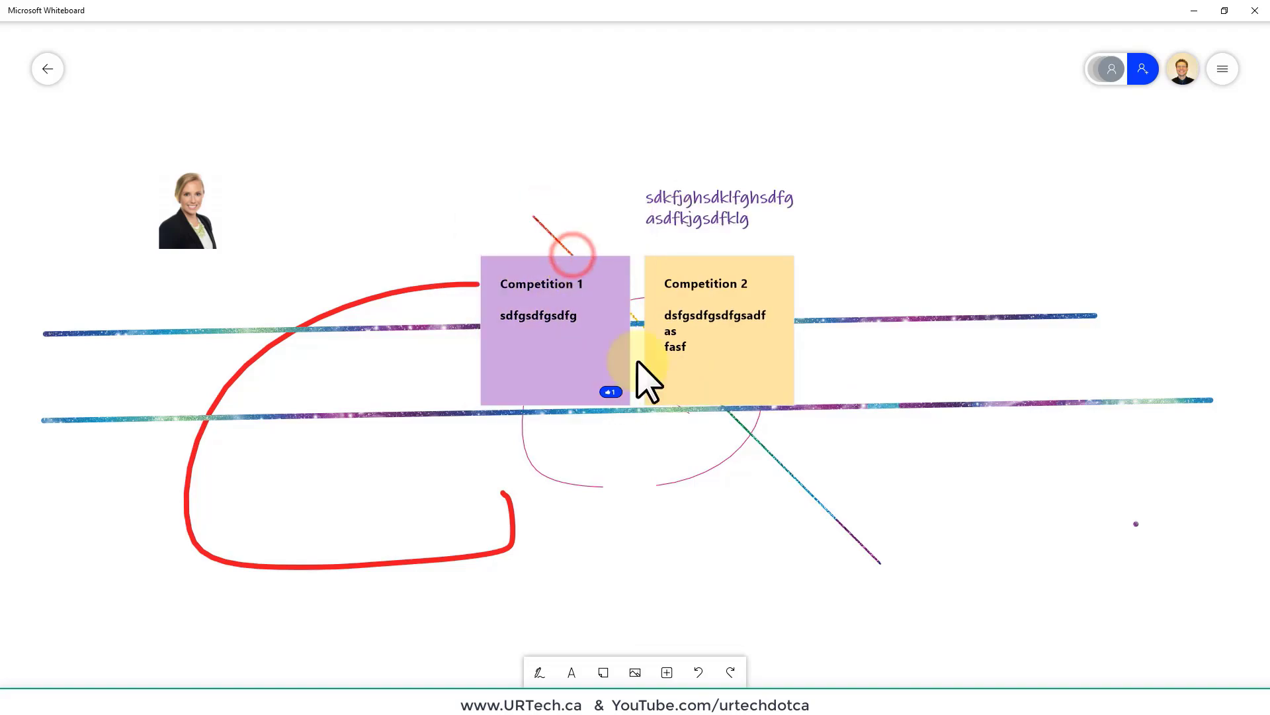
pyautogui.click(603, 672)
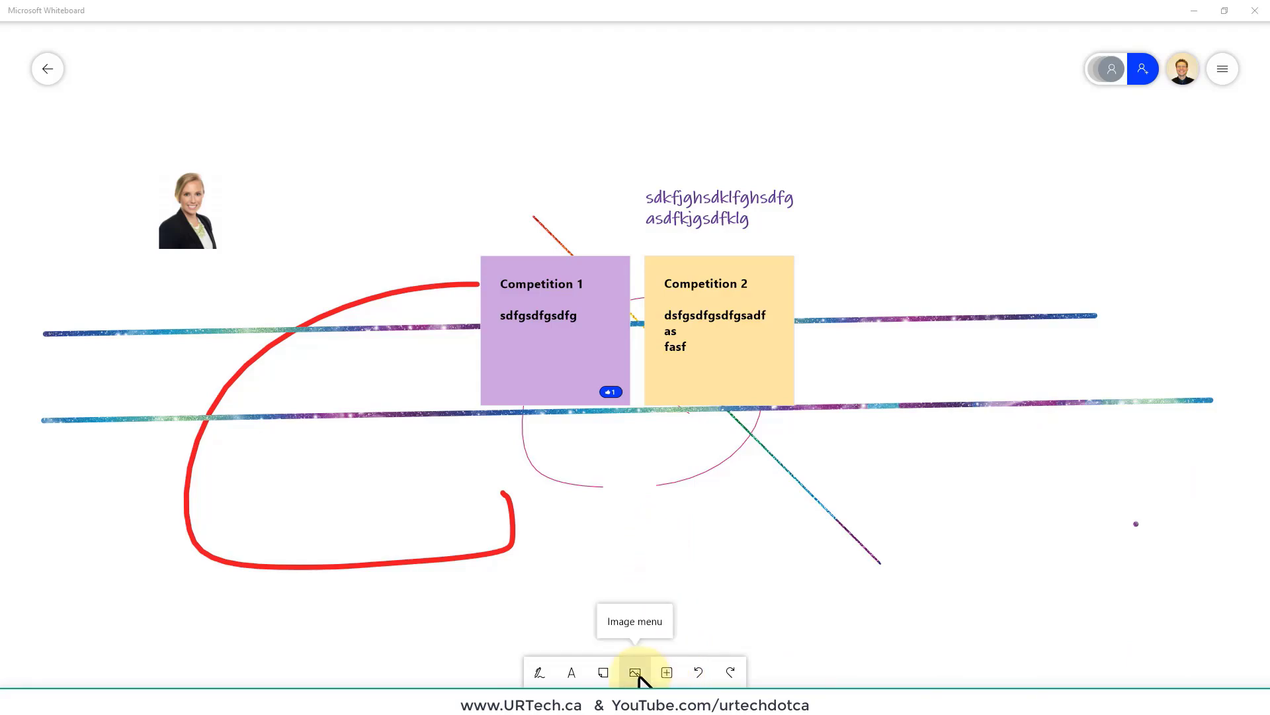
# Insert a note grid, extend it to five notes, and move it up the board
pyautogui.click(666, 673)
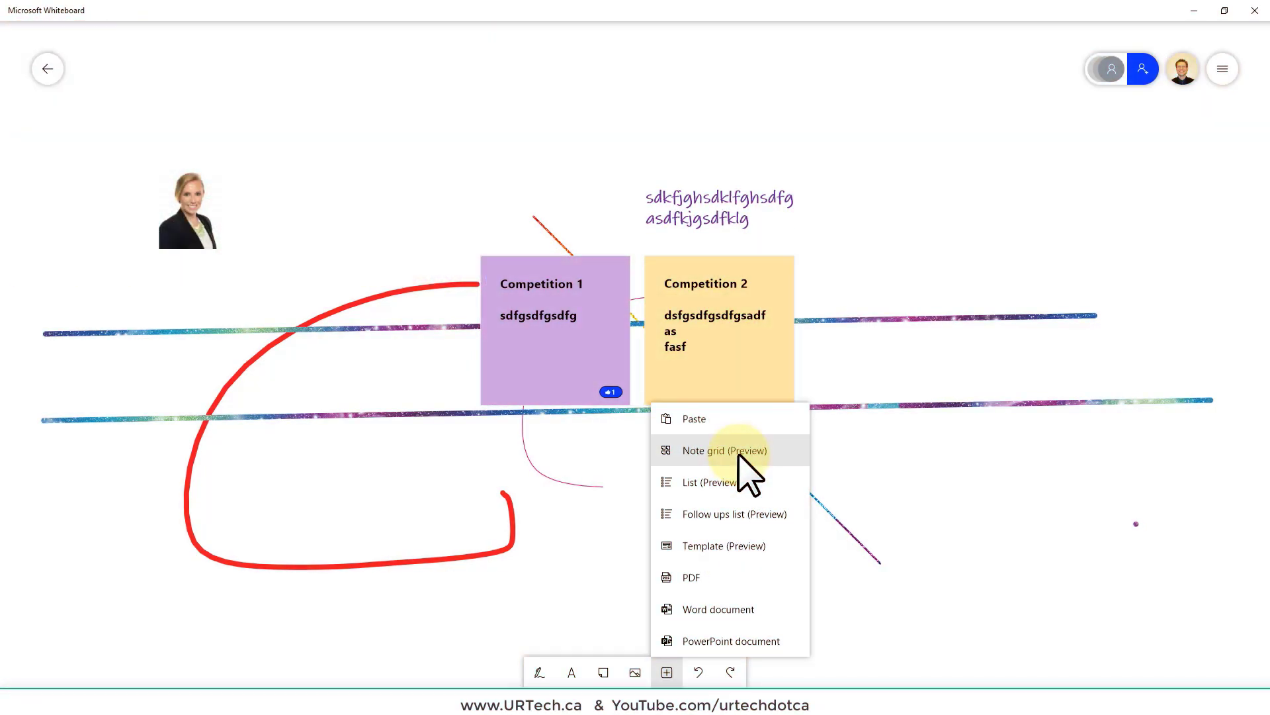
pyautogui.click(739, 456)
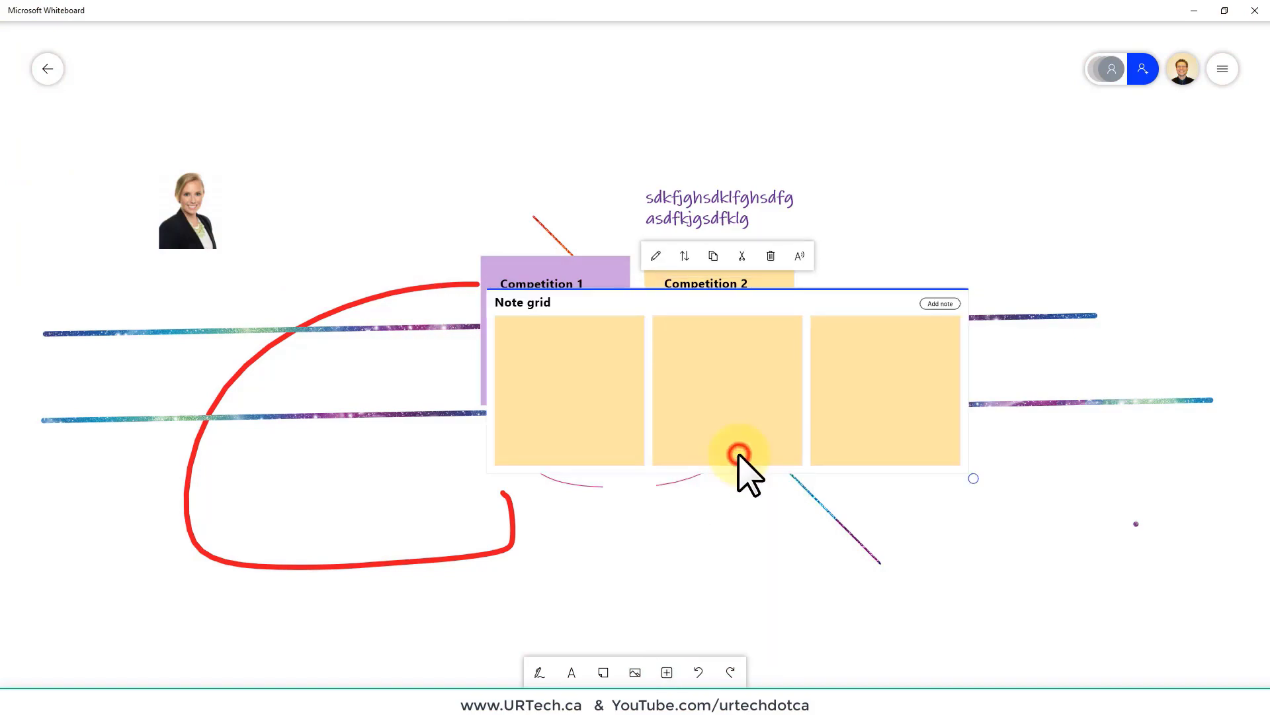
pyautogui.moveTo(691, 307); pyautogui.dragTo(606, 448)
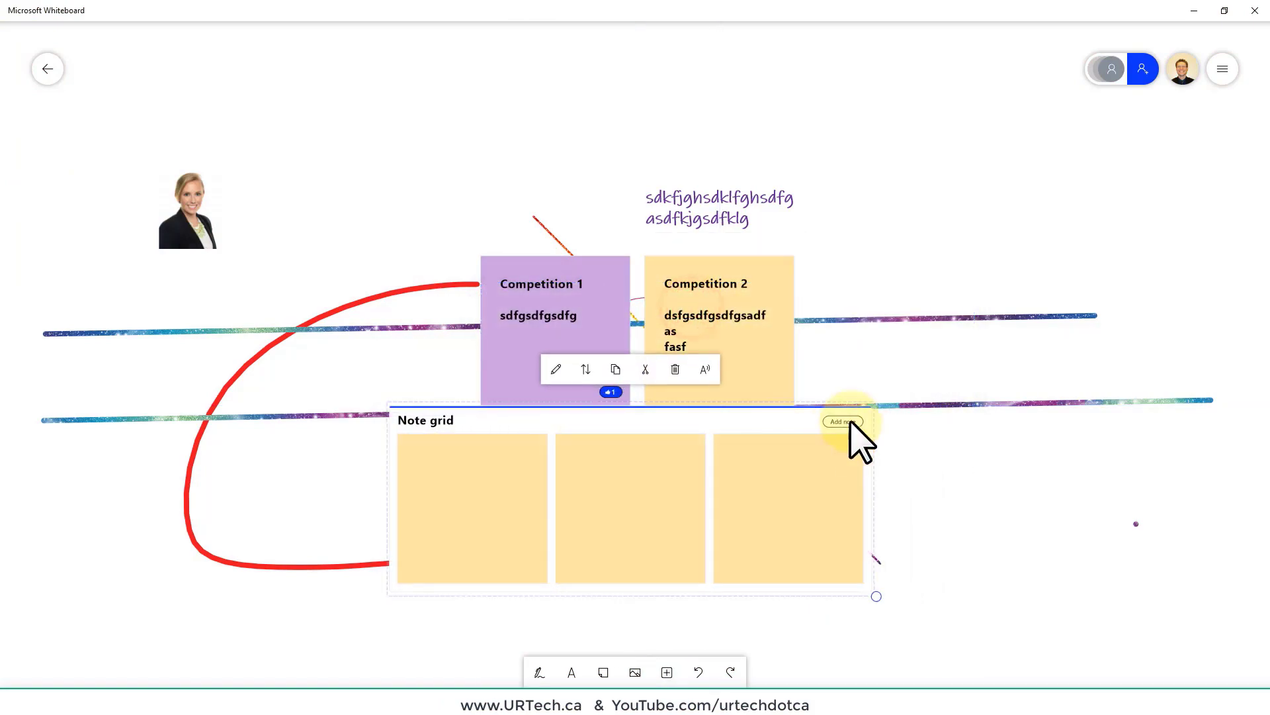
pyautogui.click(845, 421)
pyautogui.moveTo(760, 427); pyautogui.dragTo(746, 128)
pyautogui.click(744, 120)
# Turn the fifth note purple and start writing in the first note
pyautogui.click(501, 364)
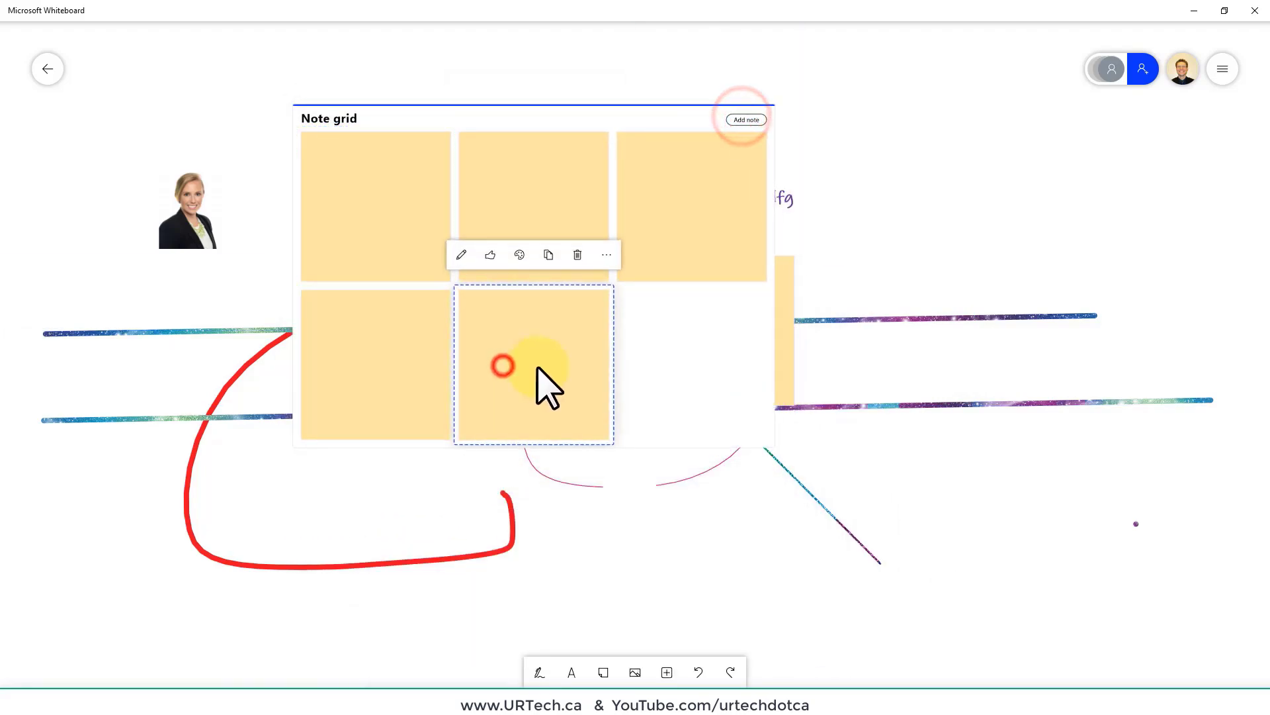
pyautogui.click(518, 253)
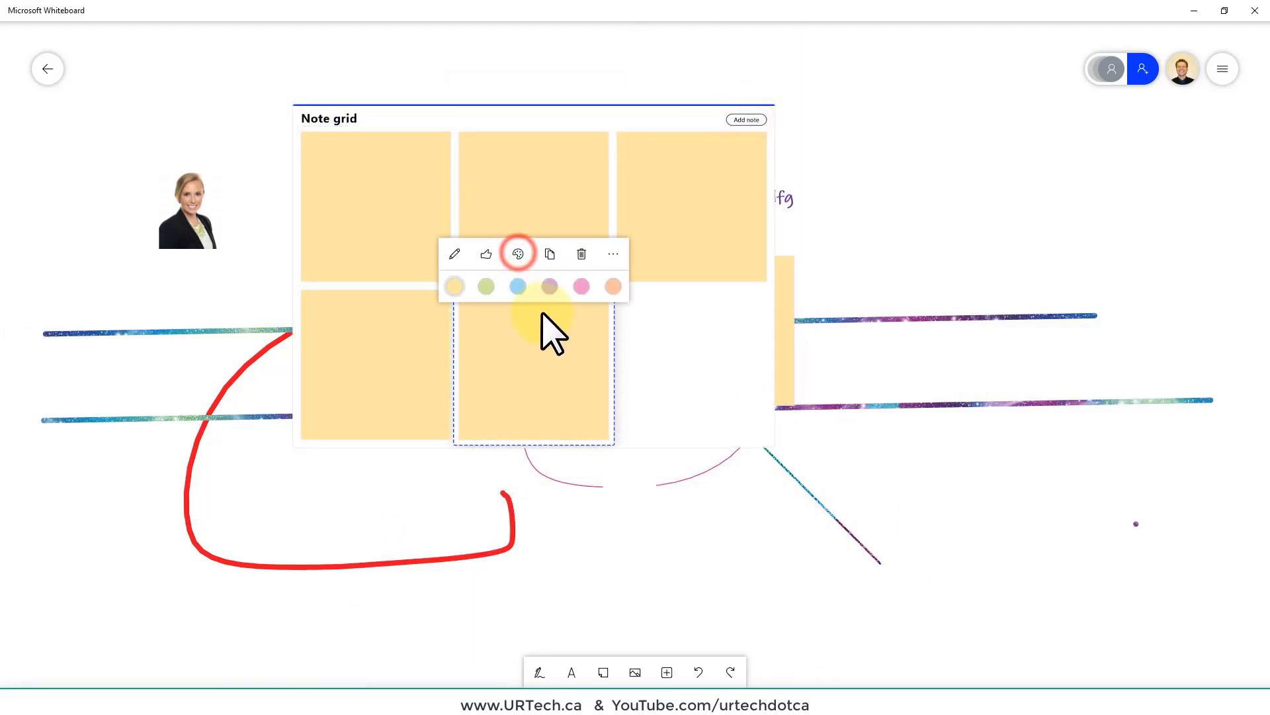
pyautogui.click(550, 286)
pyautogui.click(401, 221)
pyautogui.click(304, 98)
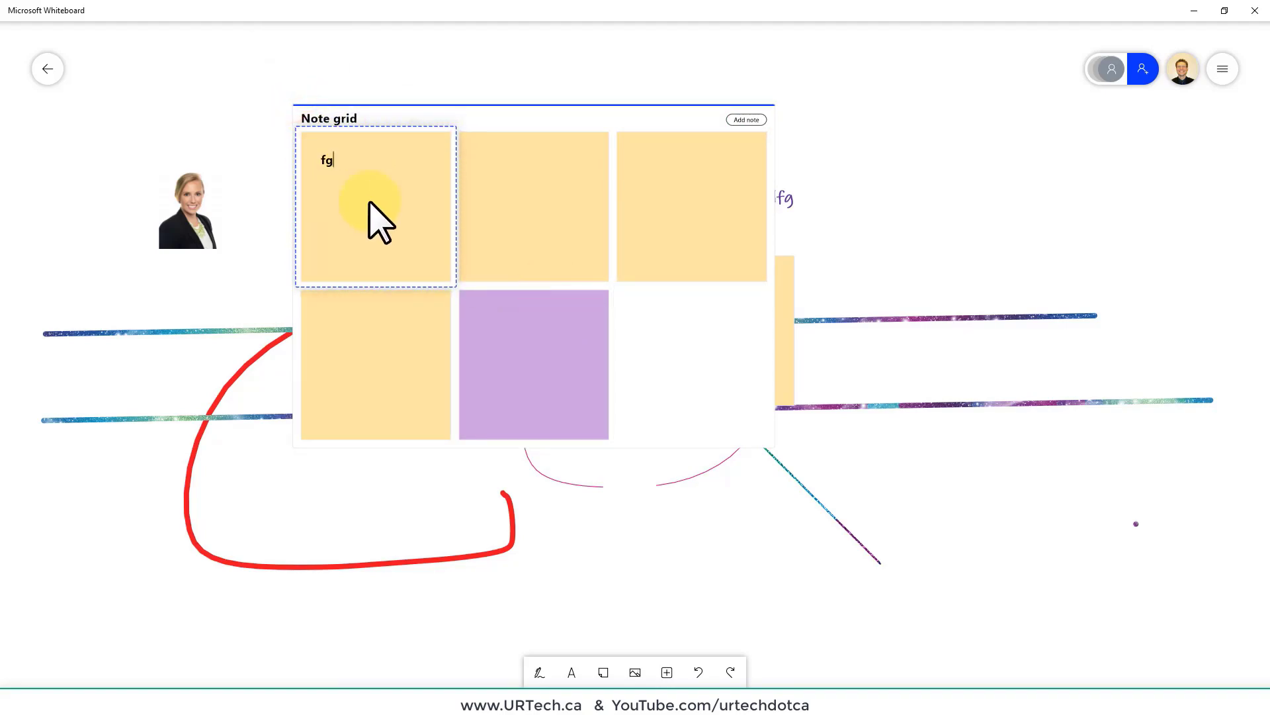
# Like the second note and the purple note
pyautogui.click(515, 205)
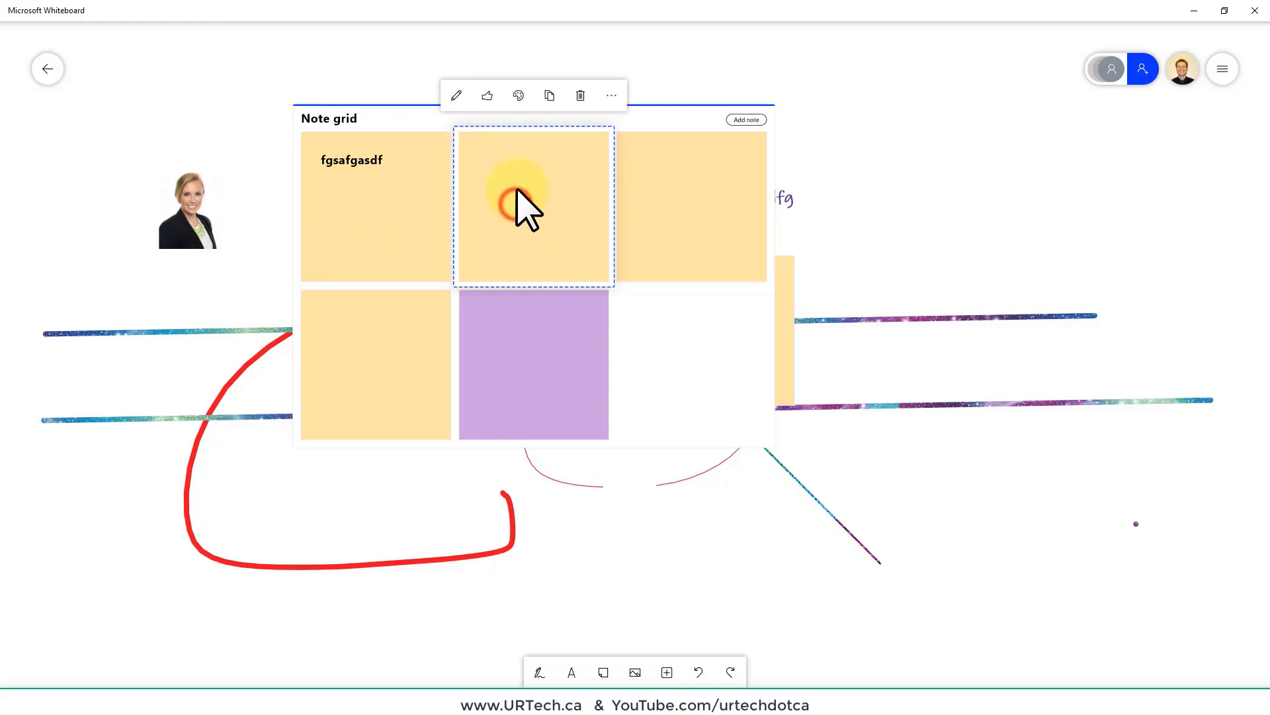
pyautogui.click(485, 97)
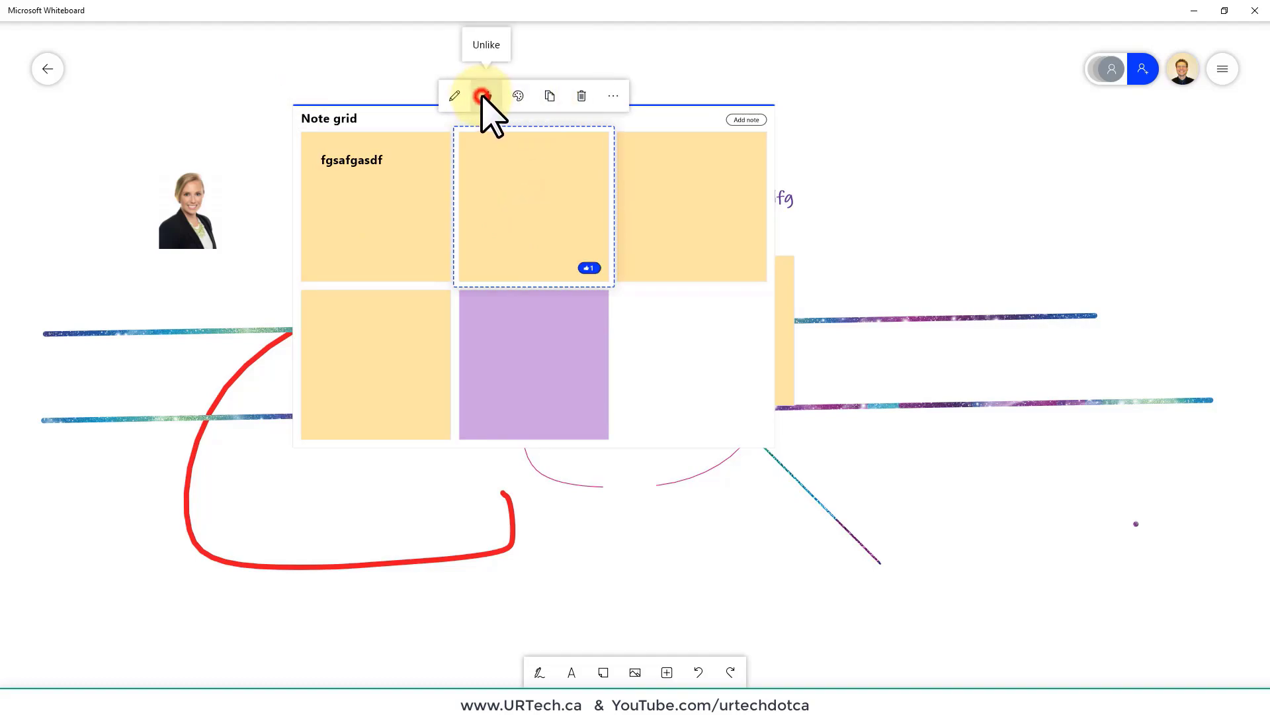
pyautogui.click(651, 217)
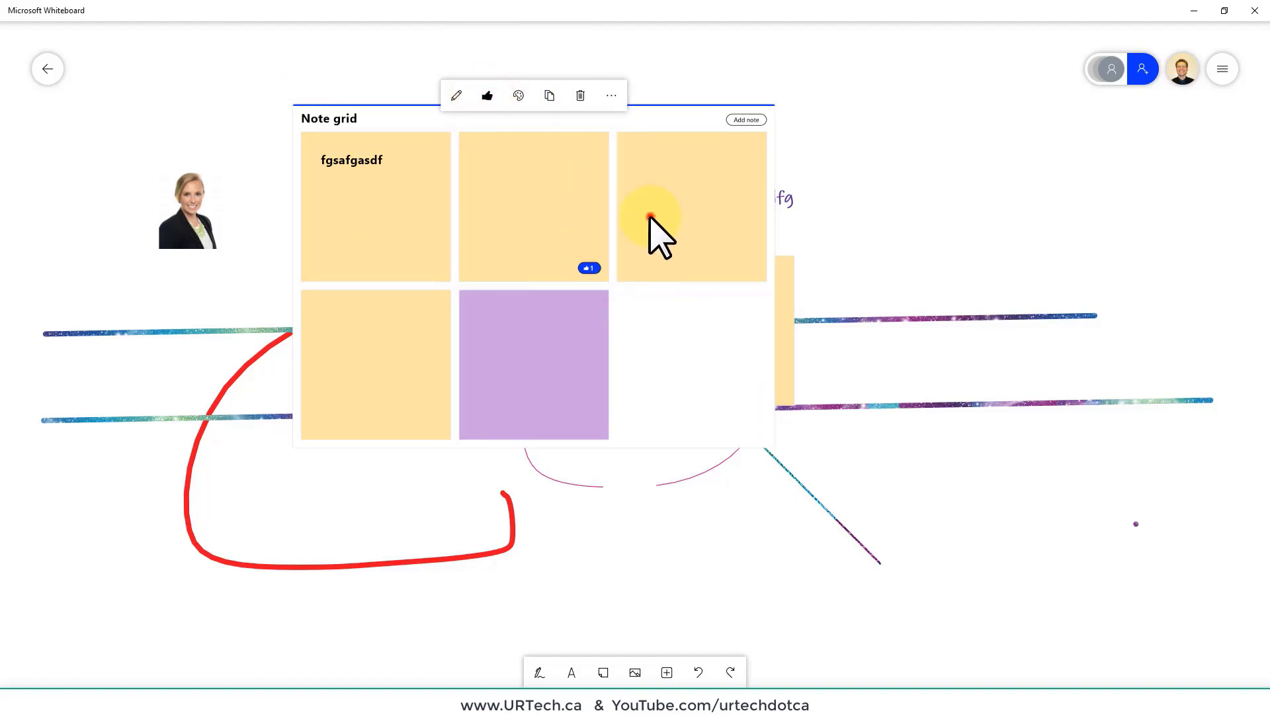
pyautogui.click(580, 350)
pyautogui.click(489, 254)
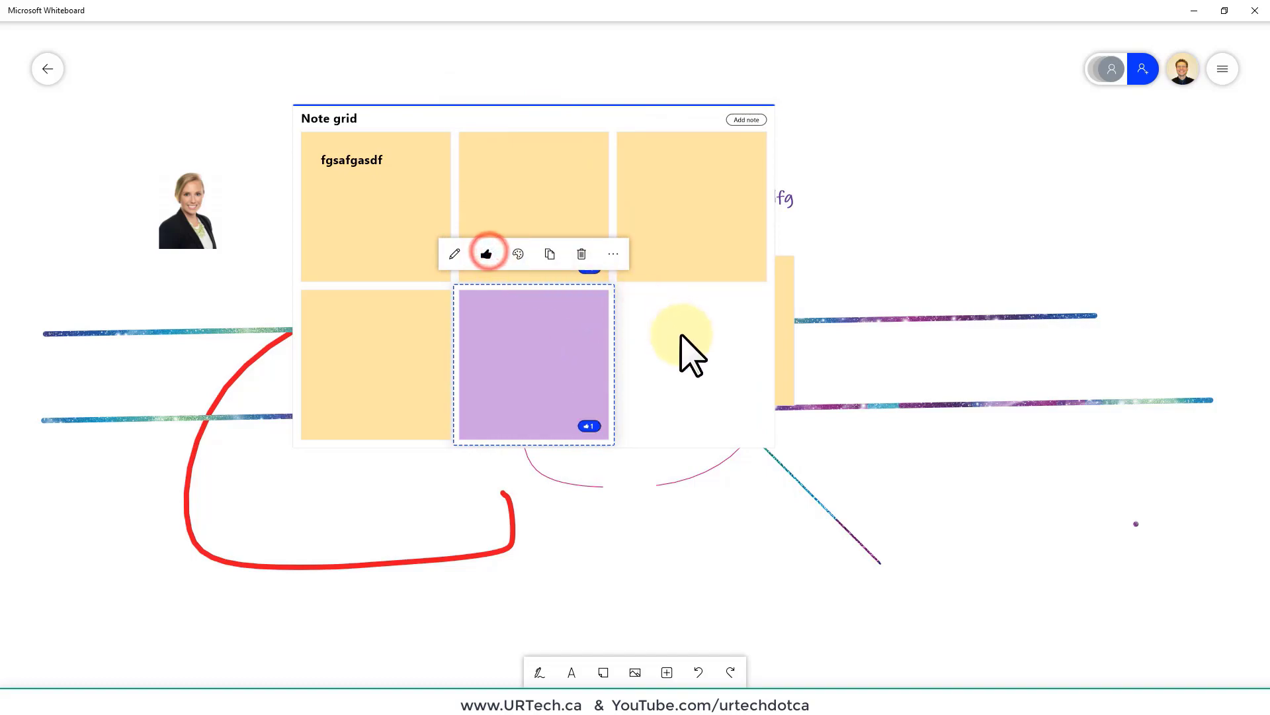
pyautogui.click(888, 427)
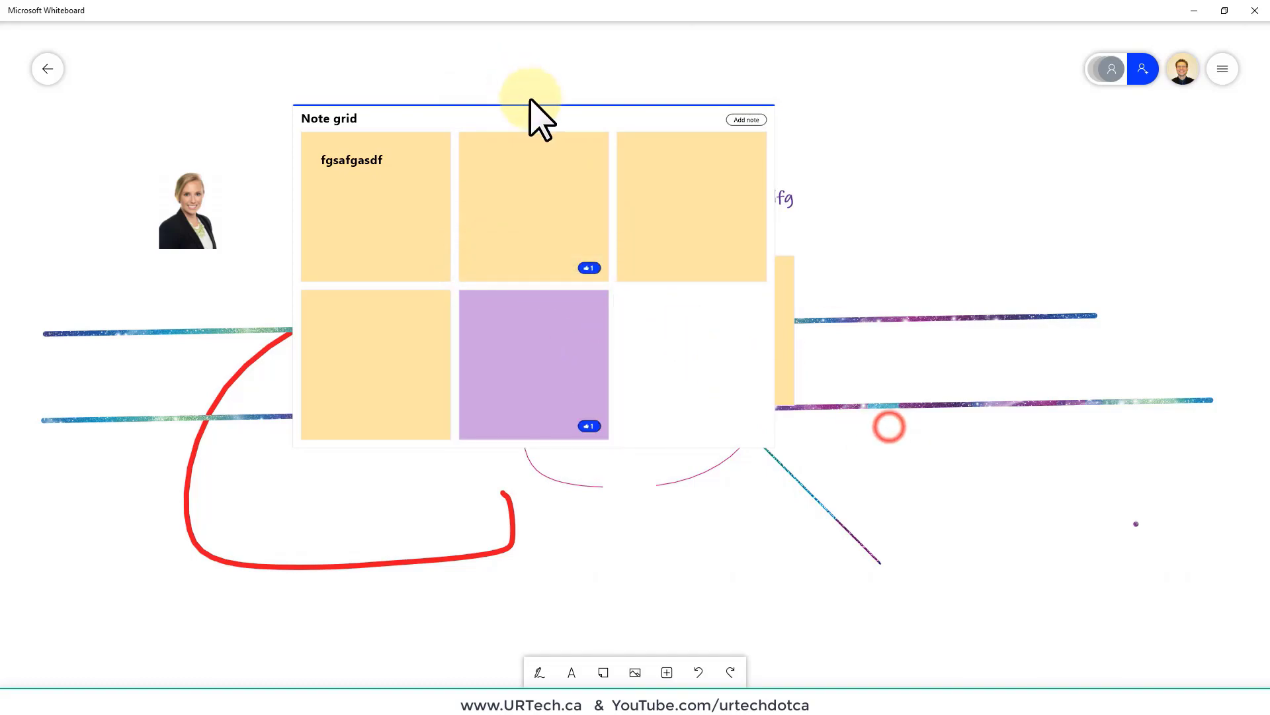
# Insert a new list and move it to the top right of the board
pyautogui.click(669, 674)
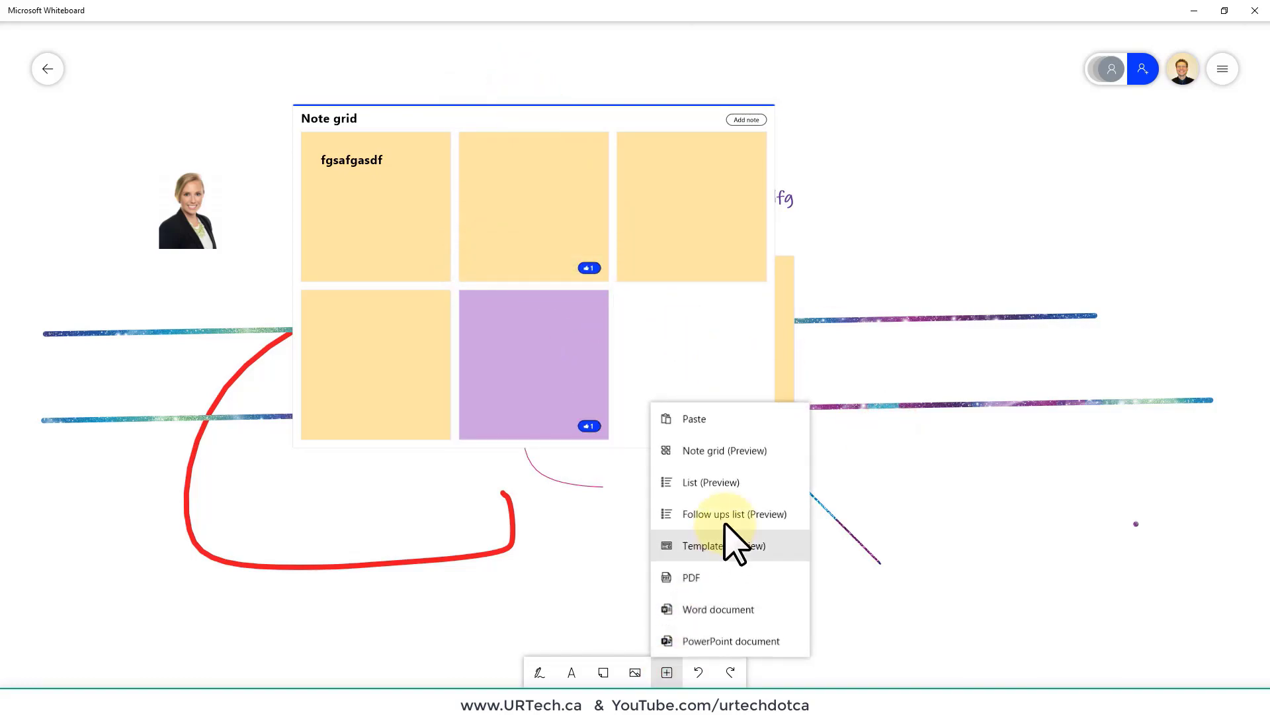
pyautogui.click(711, 482)
pyautogui.moveTo(855, 332); pyautogui.dragTo(798, 118)
pyautogui.click(889, 137)
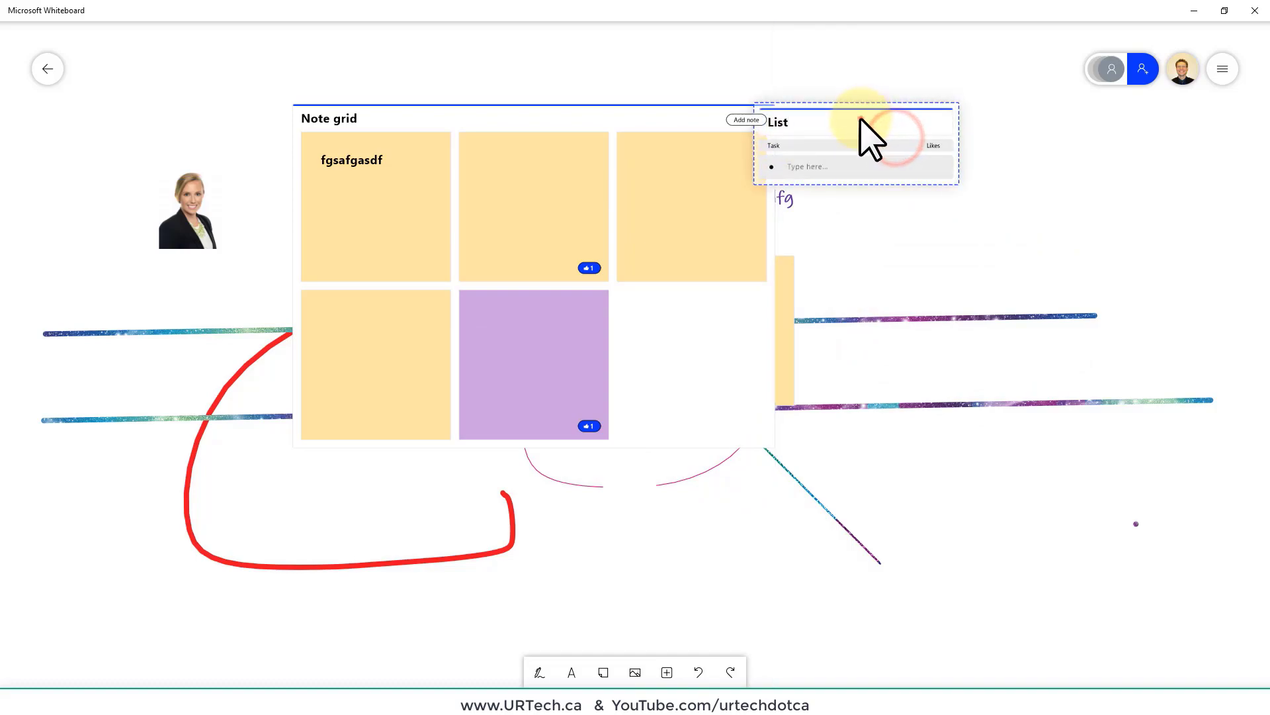
pyautogui.moveTo(869, 139); pyautogui.dragTo(935, 136)
pyautogui.click(916, 133)
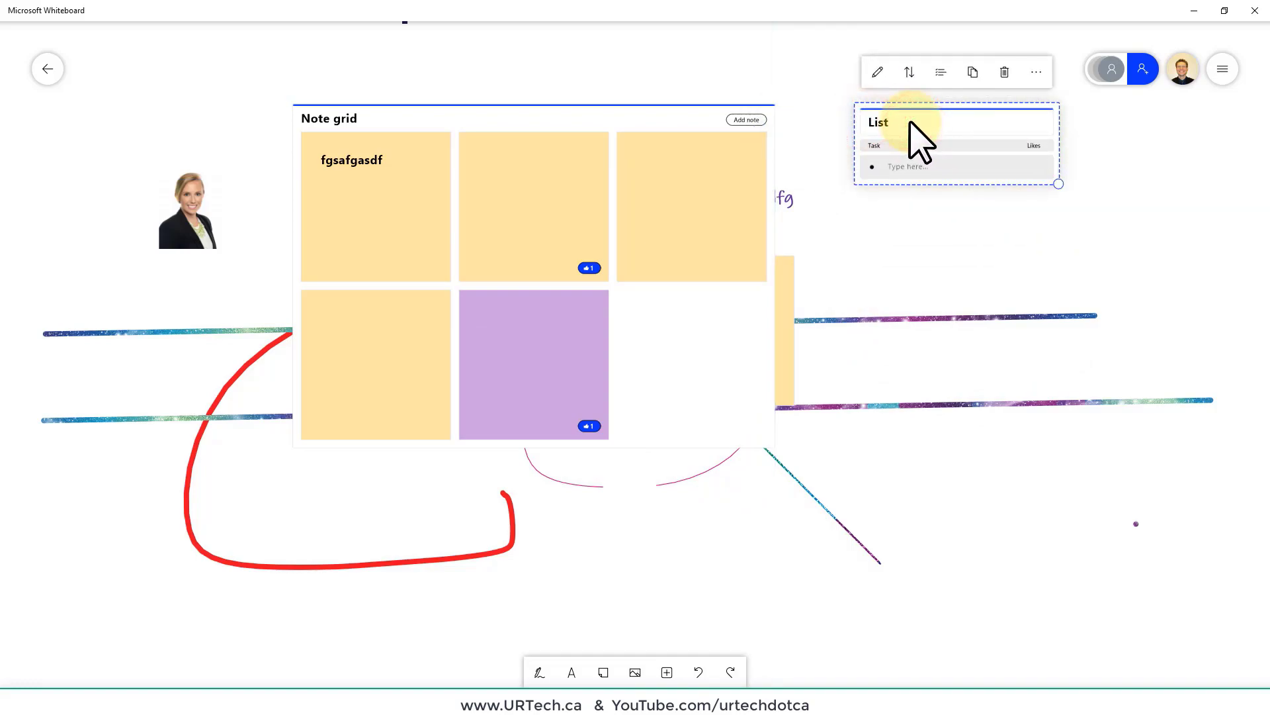
# Title the list 'My Big Fat ToDo List', enter four tasks including w33333 and 444wetr, and like w33333
pyautogui.doubleClick(897, 123)
pyautogui.write('My Big Fat ToDo')
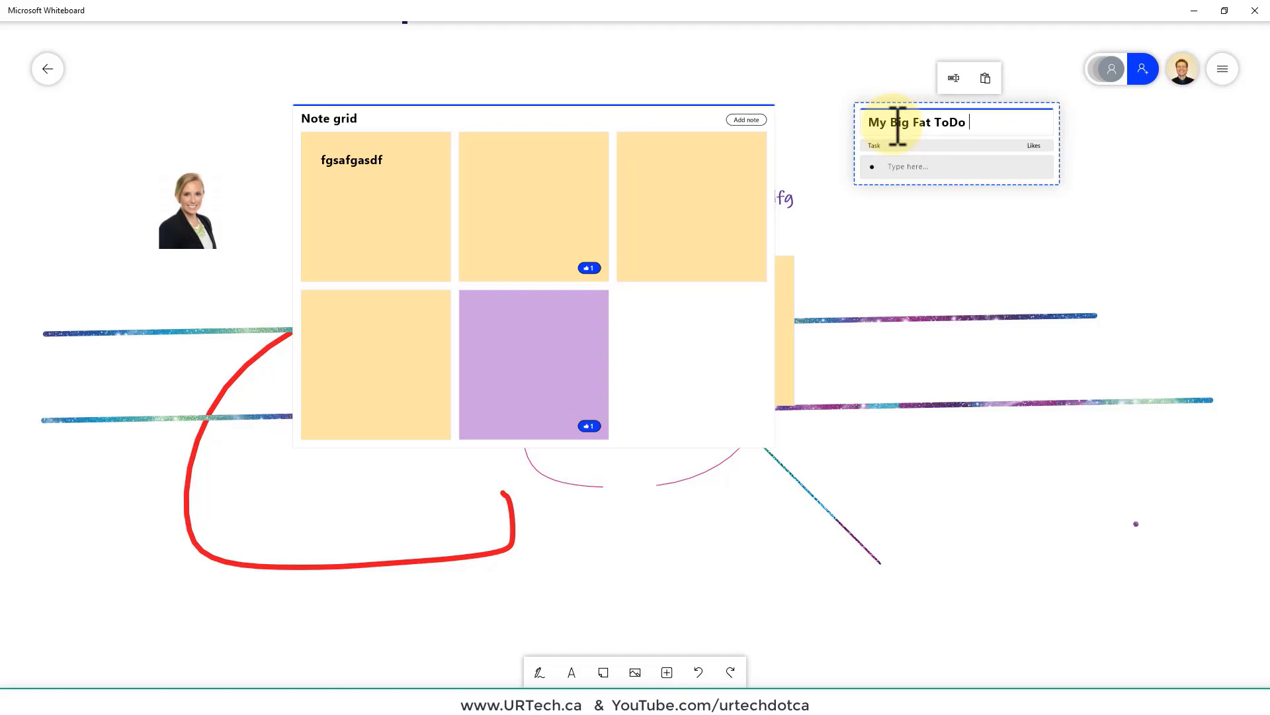
pyautogui.click(883, 173)
pyautogui.write('sadfsadf')
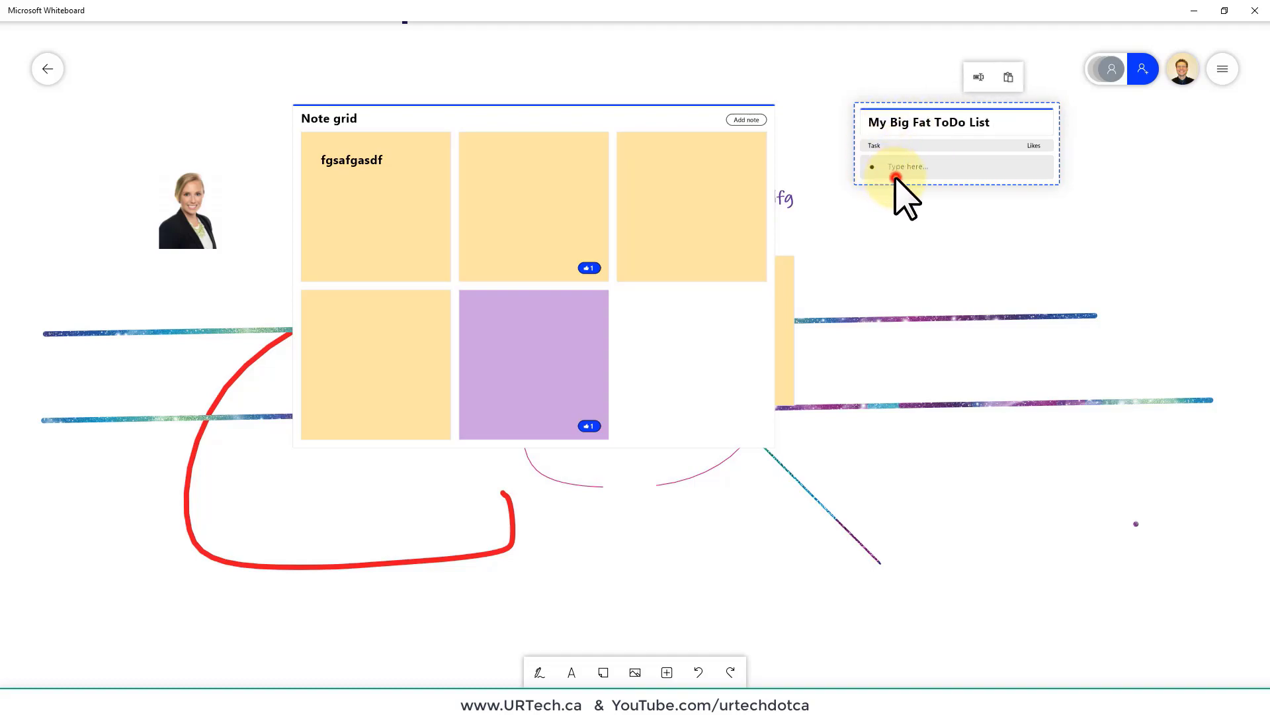
pyautogui.press('Return')
pyautogui.click(922, 194)
pyautogui.write('ssdf')
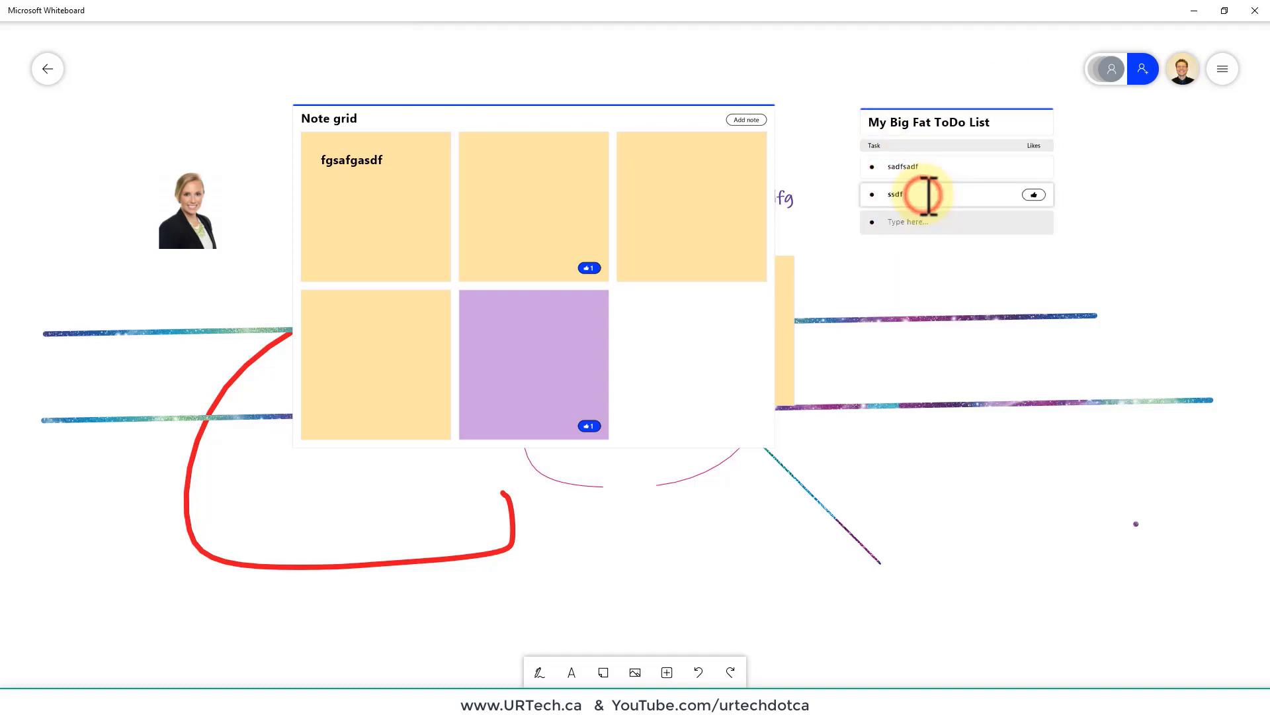
pyautogui.write('w3333')
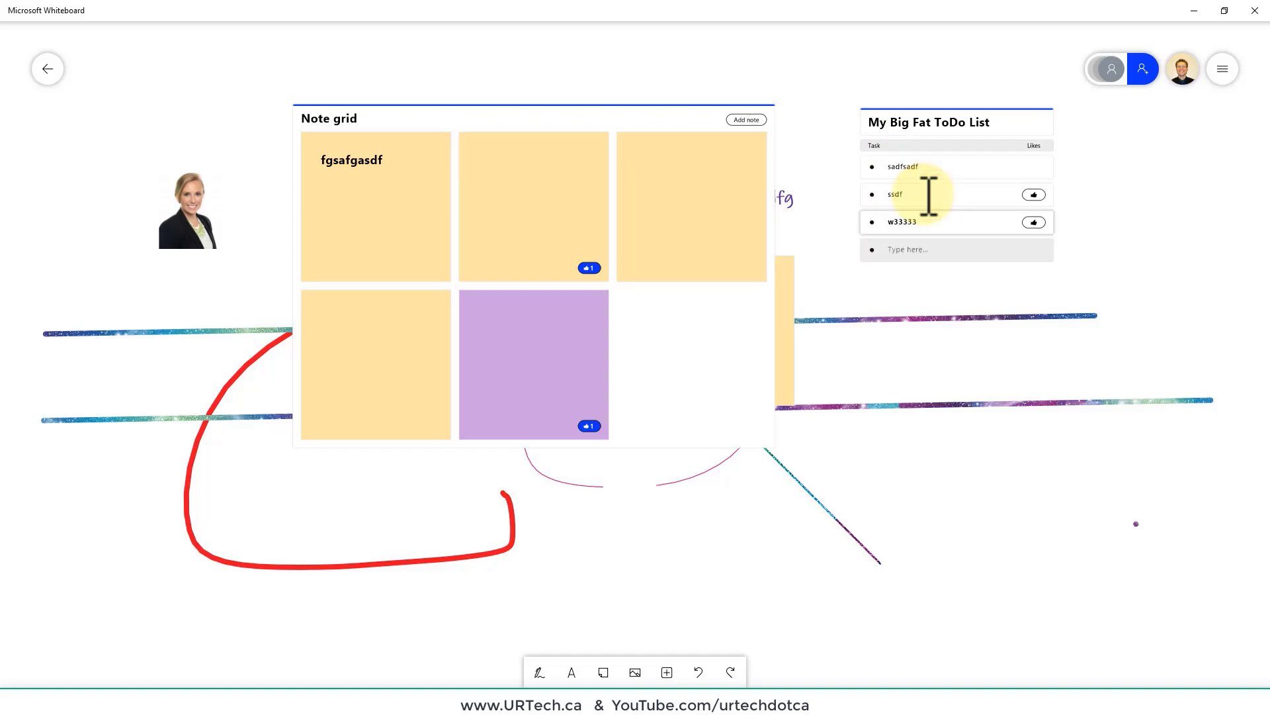
pyautogui.write('3')
pyautogui.press('Return')
pyautogui.write('444wetr')
pyautogui.press('Return')
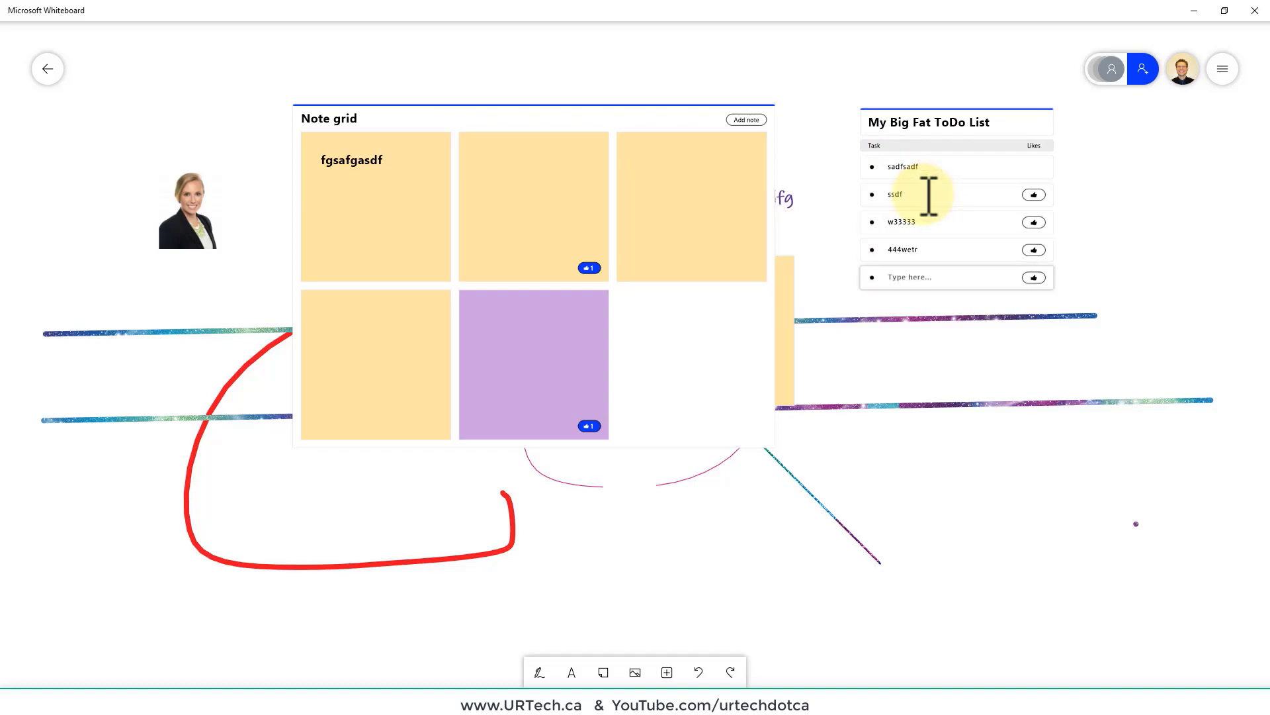
pyautogui.click(1034, 223)
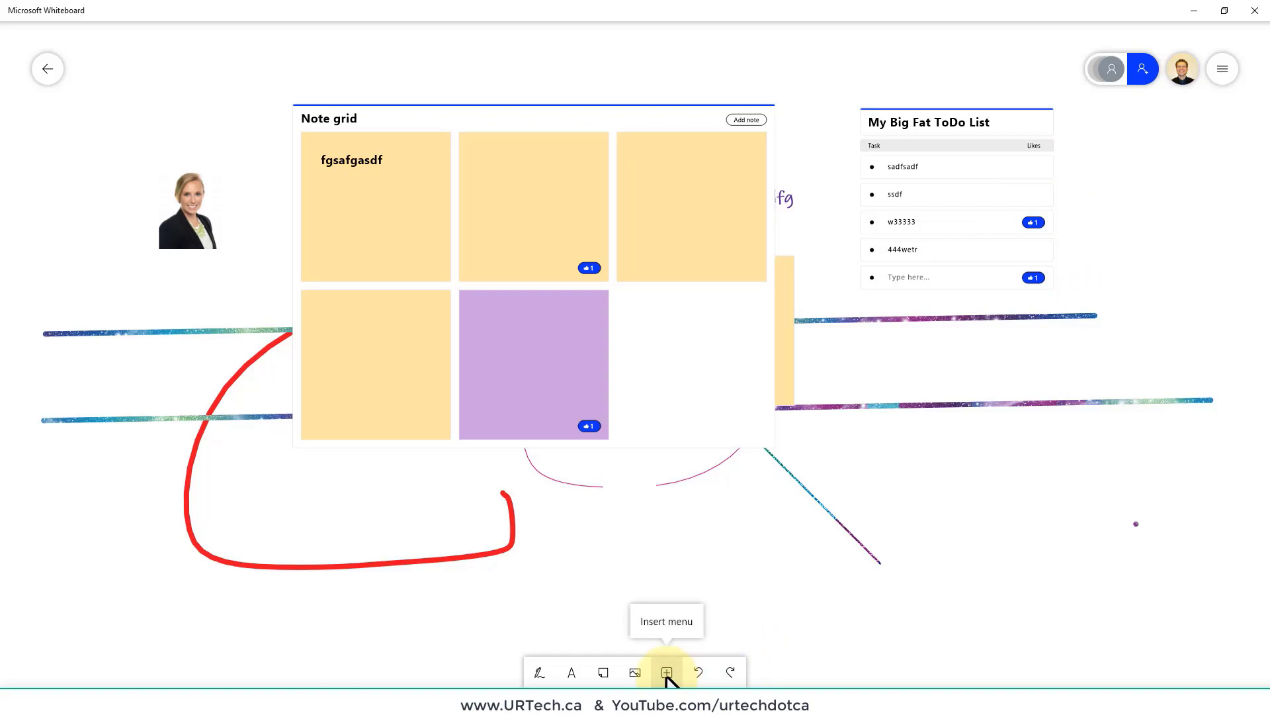
# Insert a Follow Ups list and place it beneath the ToDo list
pyautogui.click(667, 673)
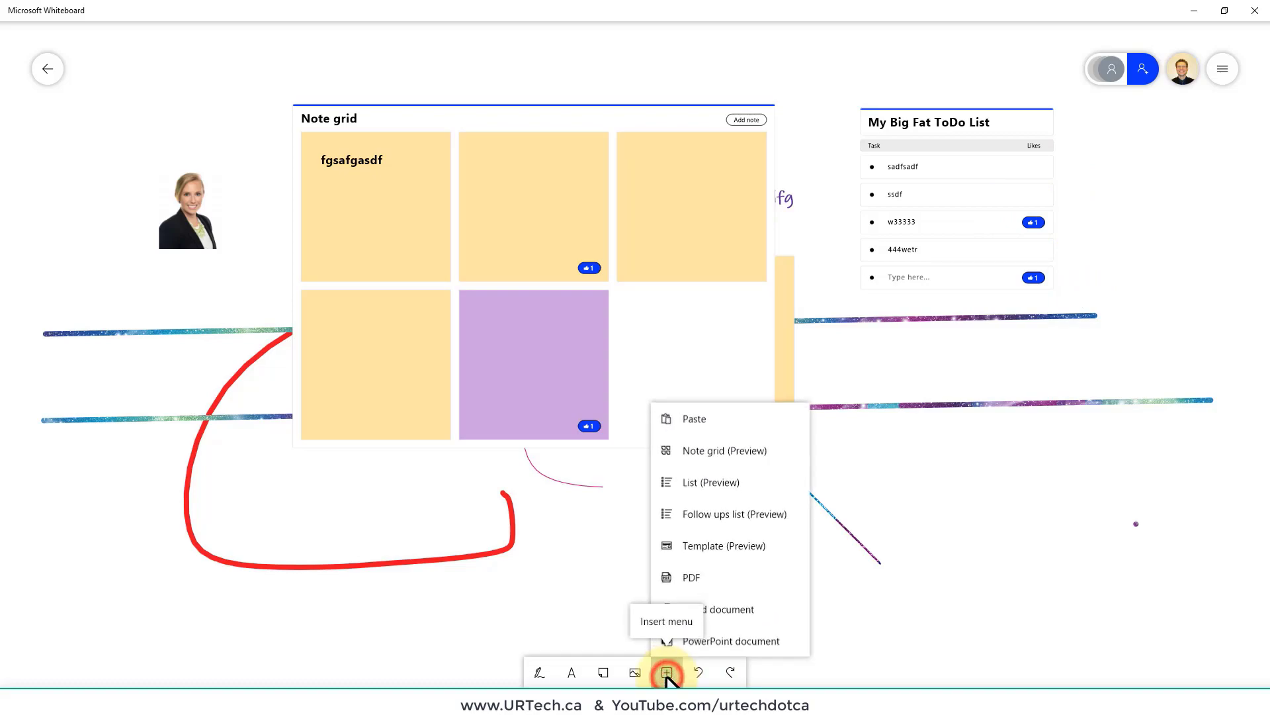
pyautogui.click(741, 515)
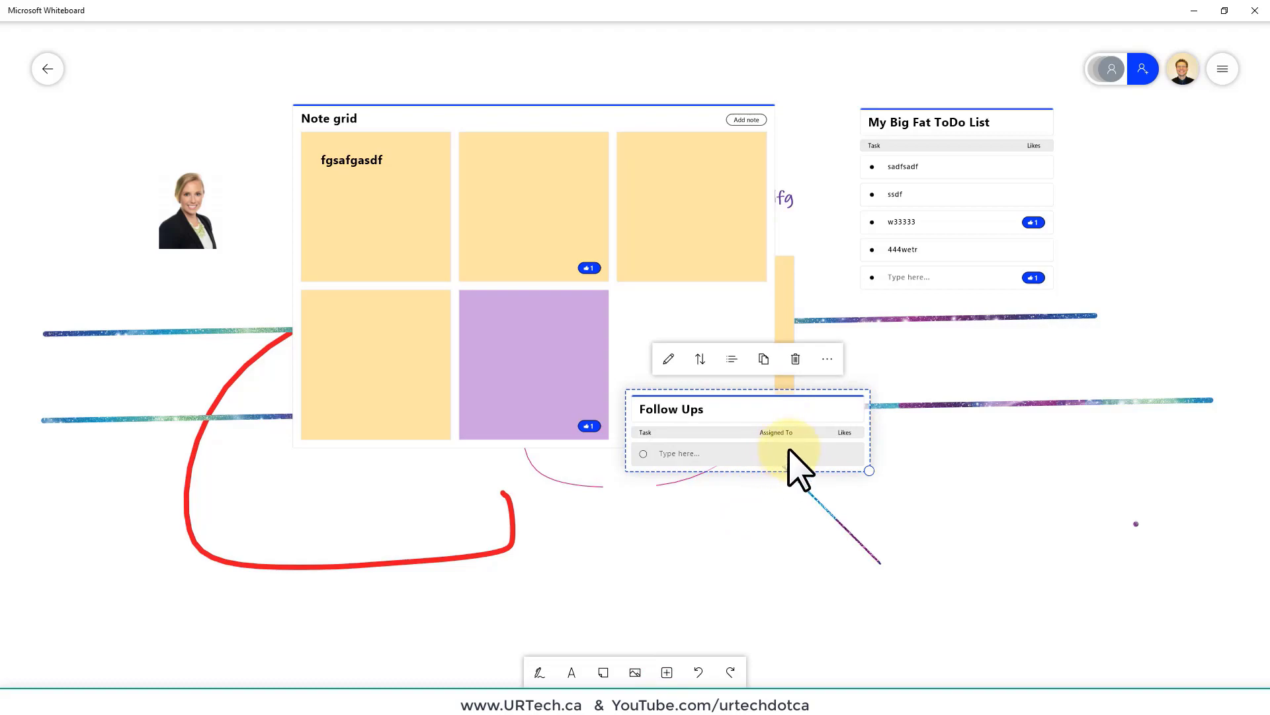
pyautogui.moveTo(743, 400); pyautogui.dragTo(958, 361)
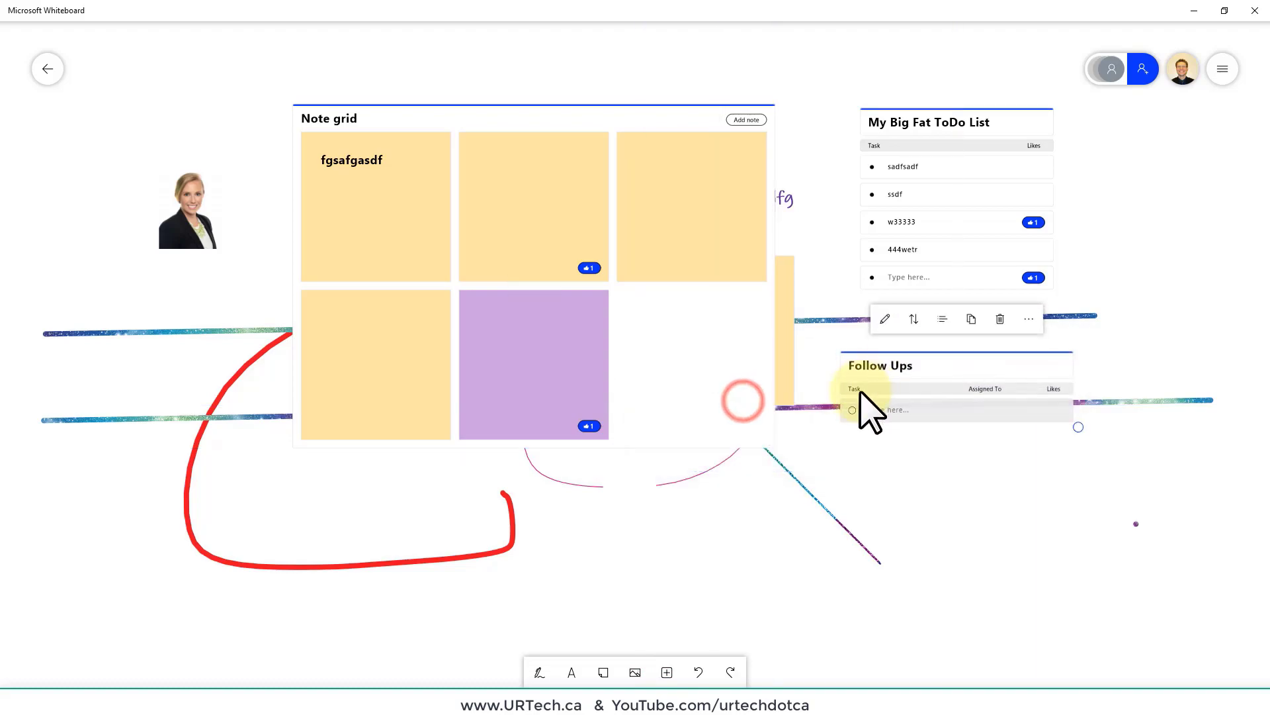
# Enter follow-up tasks 1111, 222fkshdfgksdfg and 333
pyautogui.click(867, 409)
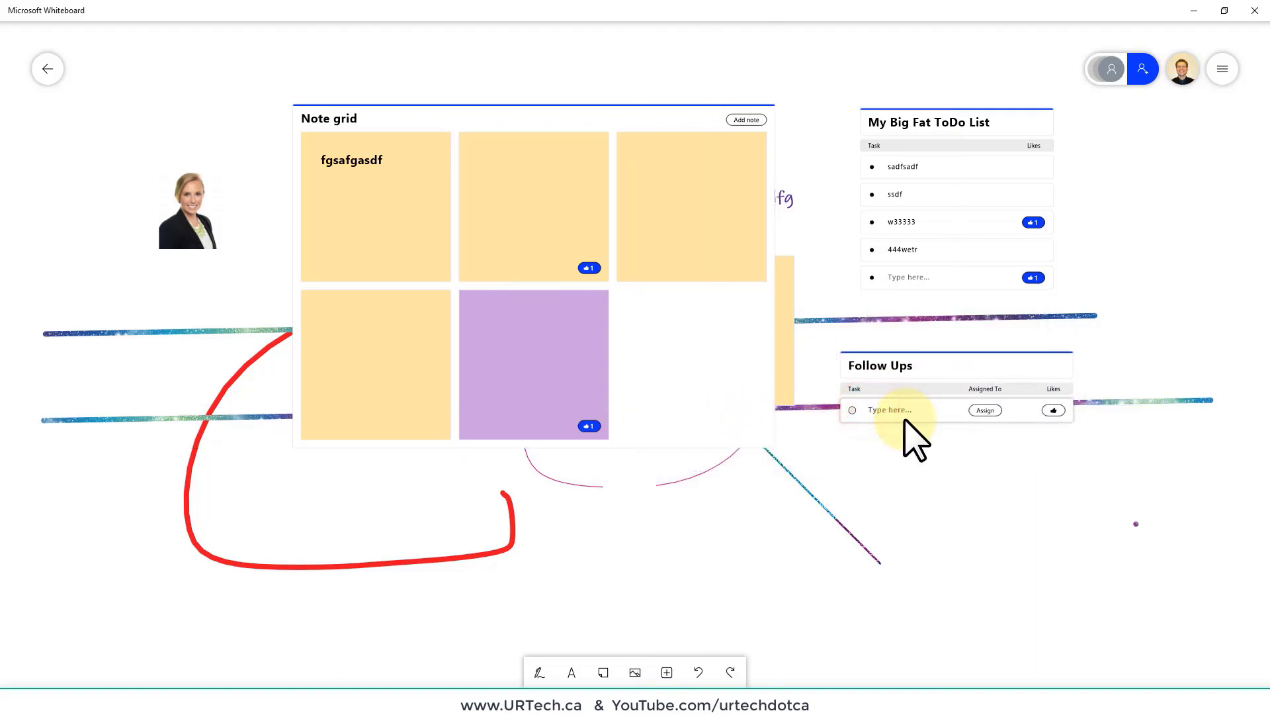
pyautogui.write('1111')
pyautogui.press('Return')
pyautogui.write('222')
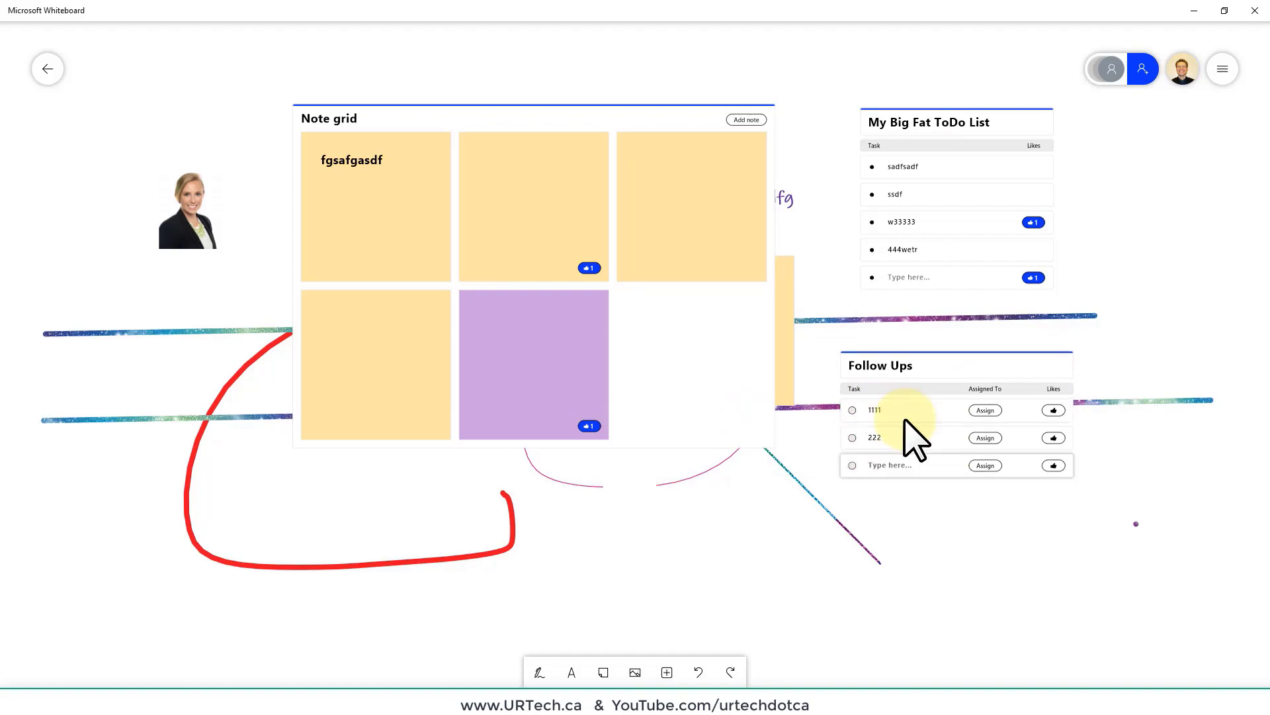
pyautogui.write('fkshdfgksdfg')
pyautogui.press('Return')
pyautogui.write('333')
pyautogui.press('Return')
# Replace the mistyped 555 with task 444 and delete the empty follow-up row
pyautogui.write('555')
pyautogui.press('Return')
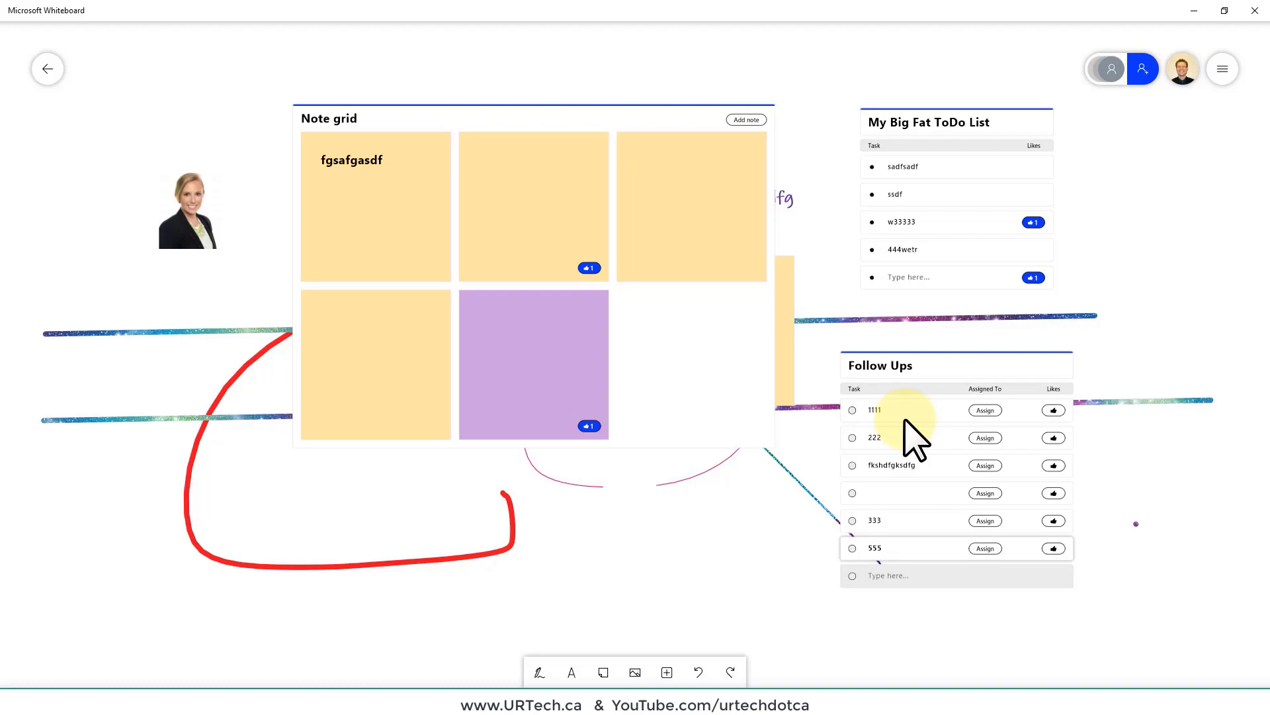
pyautogui.press('BackSpace')
pyautogui.press('BackSpace')
pyautogui.press('BackSpace')
pyautogui.write('444')
pyautogui.press('Return')
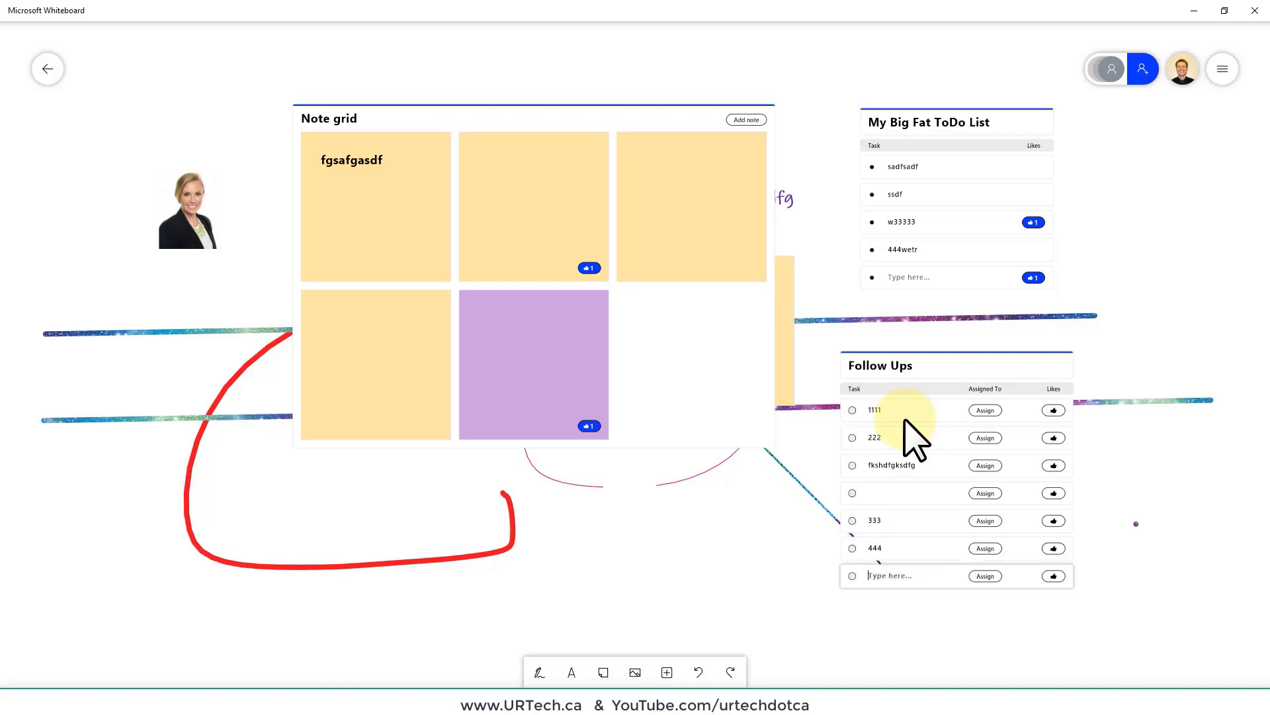
pyautogui.click(909, 496)
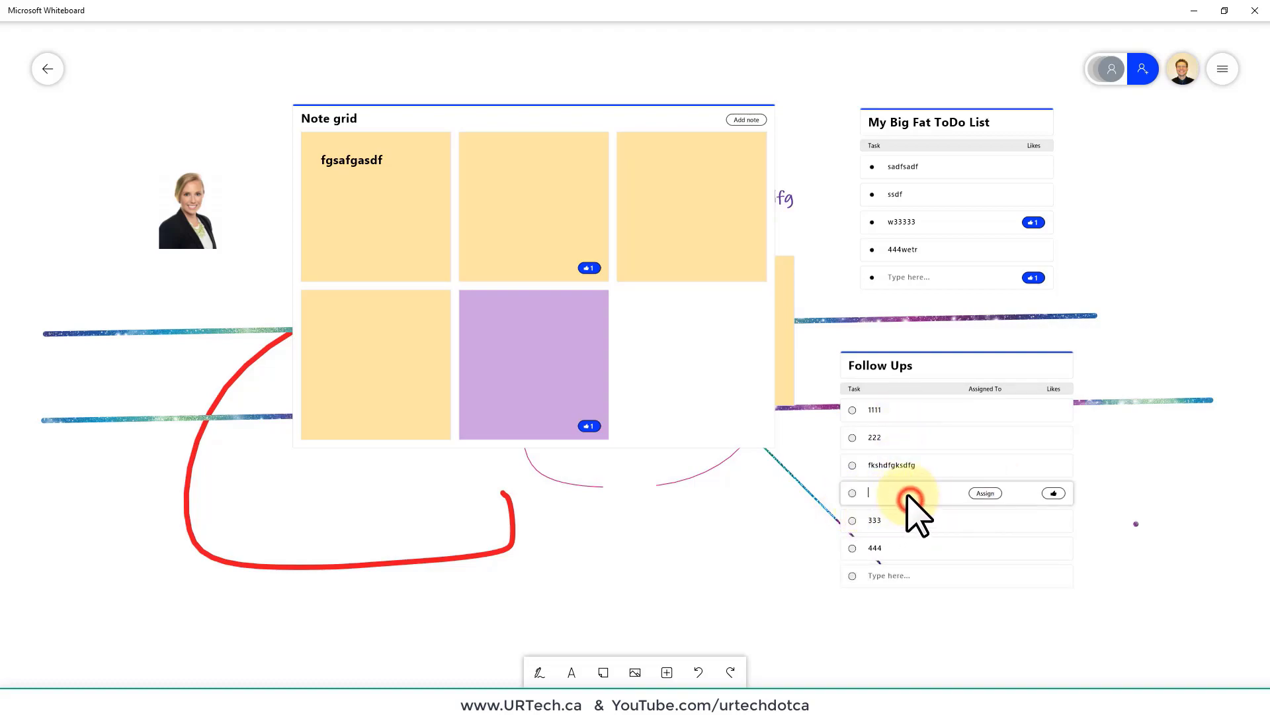
pyautogui.press('BackSpace')
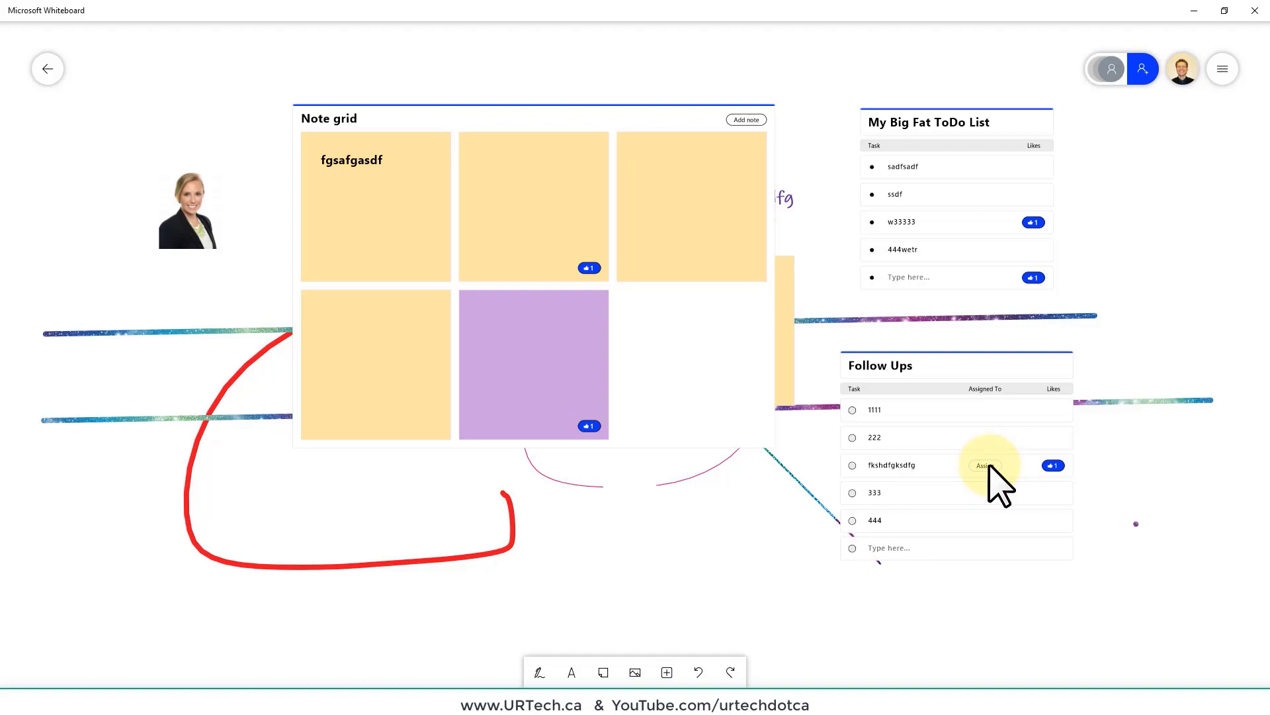
pyautogui.click(667, 672)
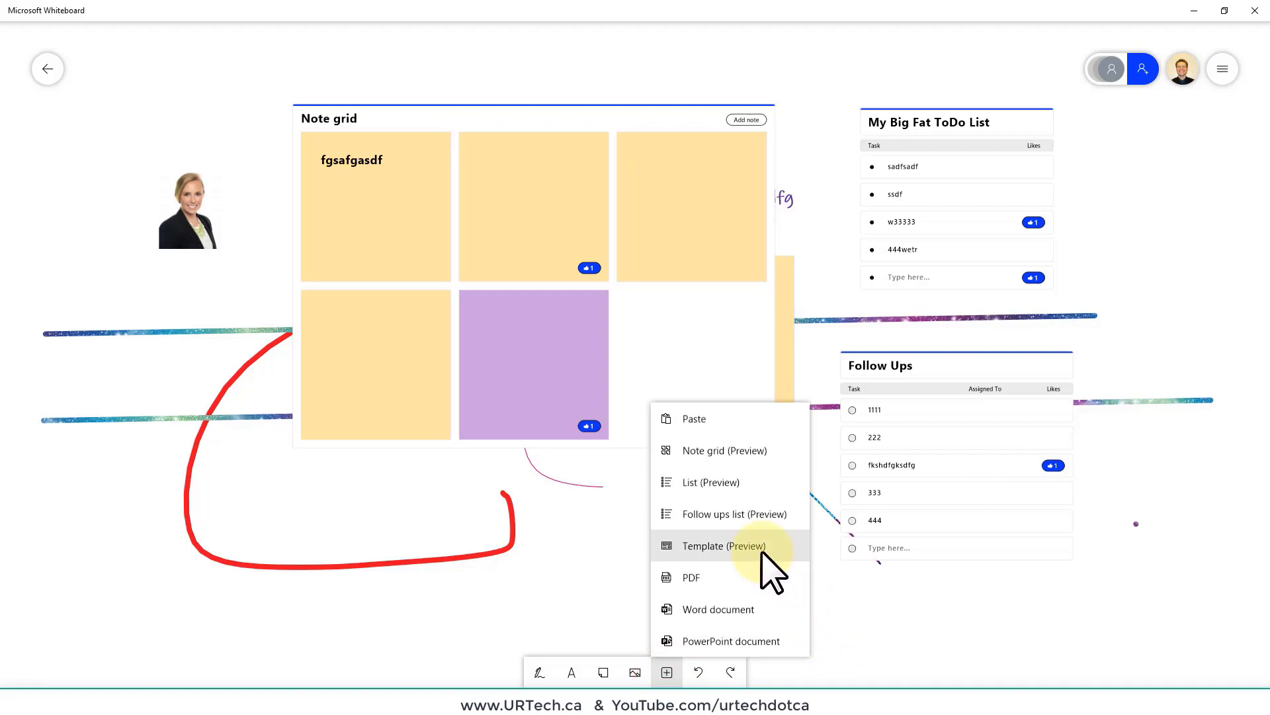
# Select all lists and content on the board with Ctrl+A and delete them
pyautogui.click(567, 571)
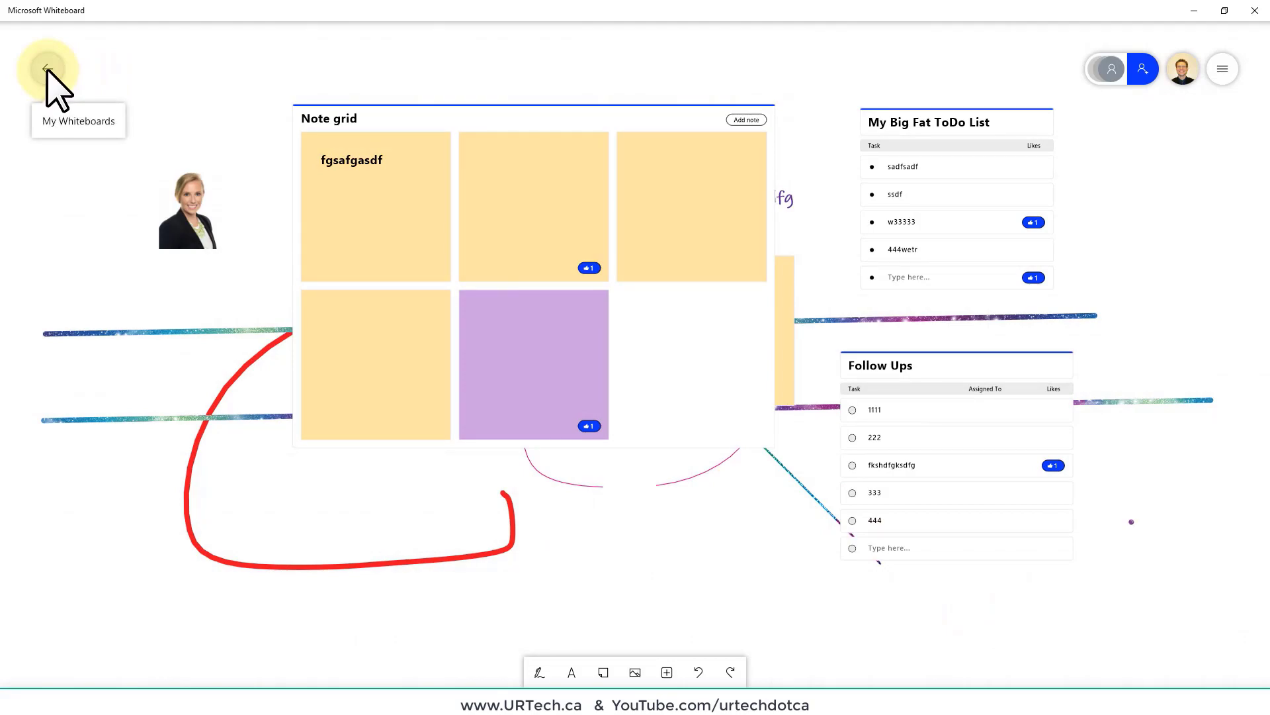
pyautogui.click(833, 585)
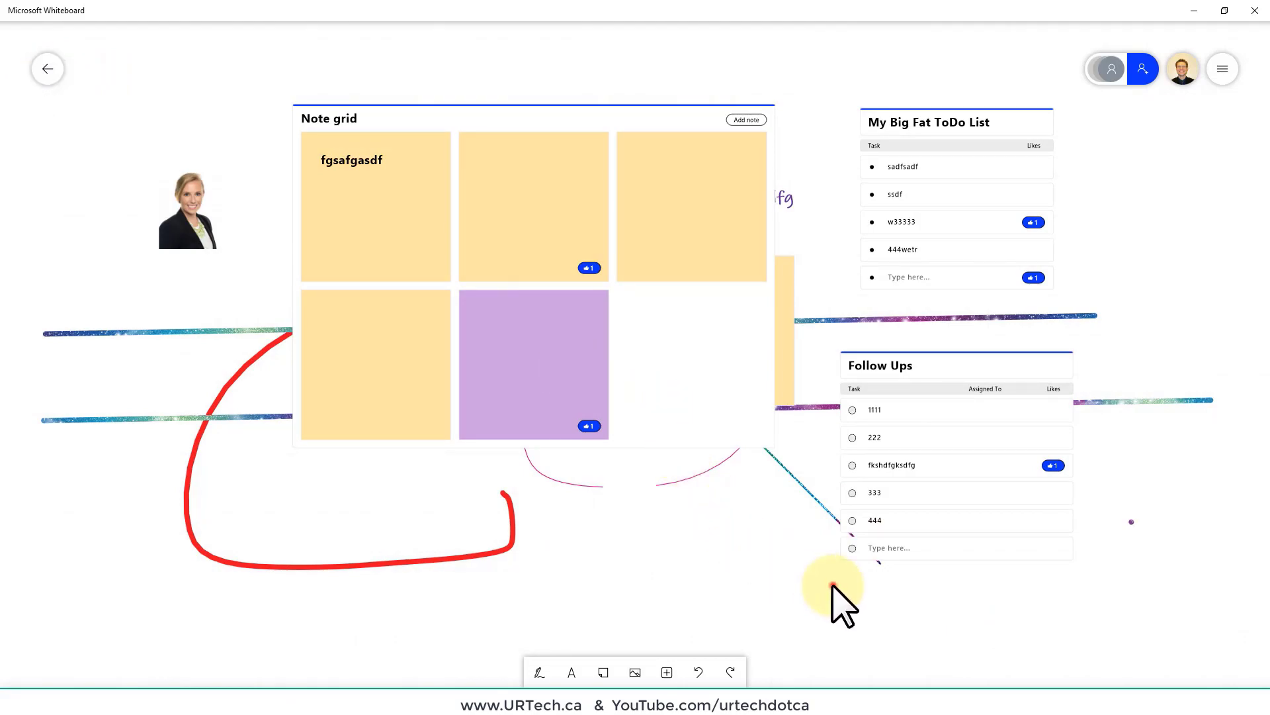
pyautogui.hotkey('ctrl', 'a')
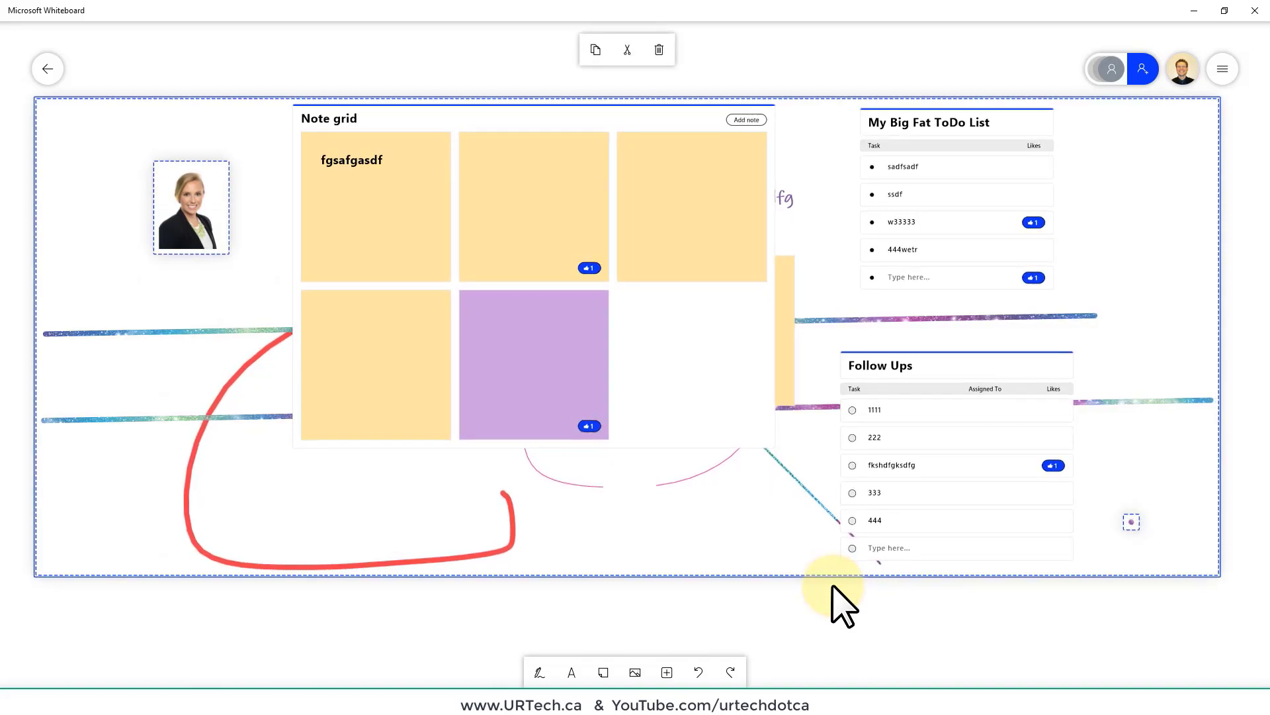
pyautogui.click(658, 53)
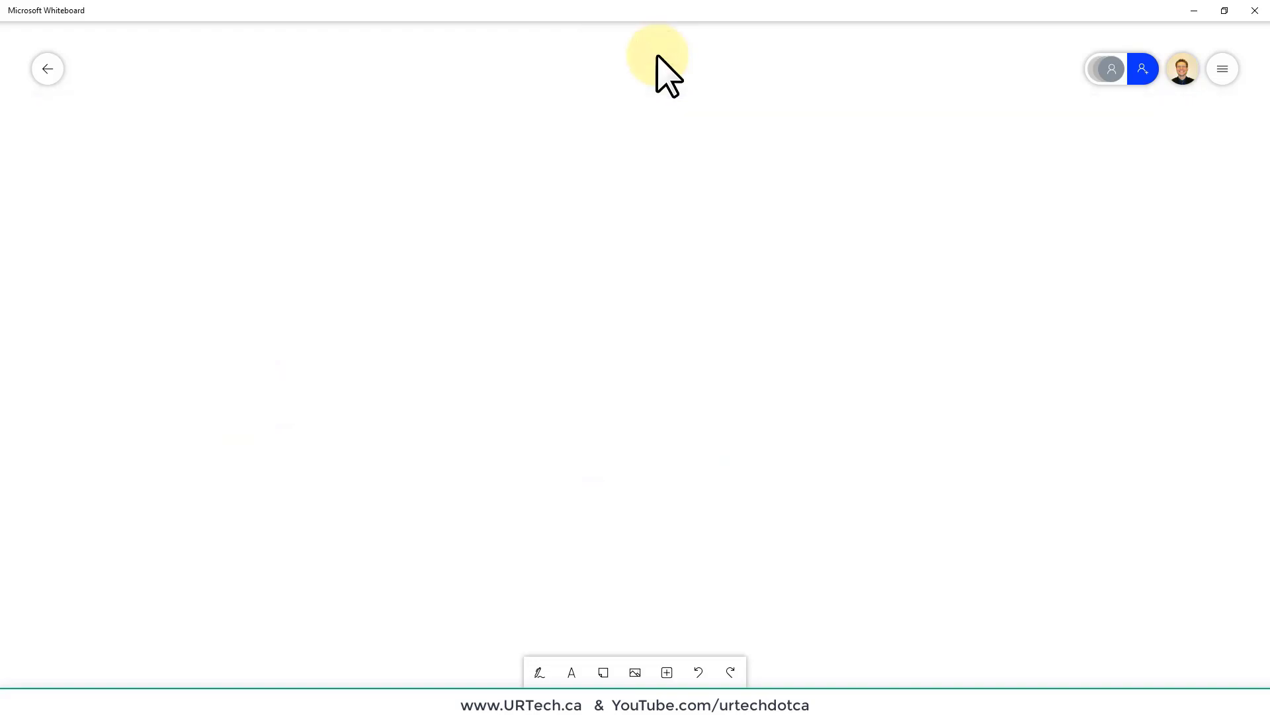
# Open the Templates (Preview) gallery and scroll through Brainstorming, Kanban, Retrospective, SWOT and Project Planning
pyautogui.click(667, 673)
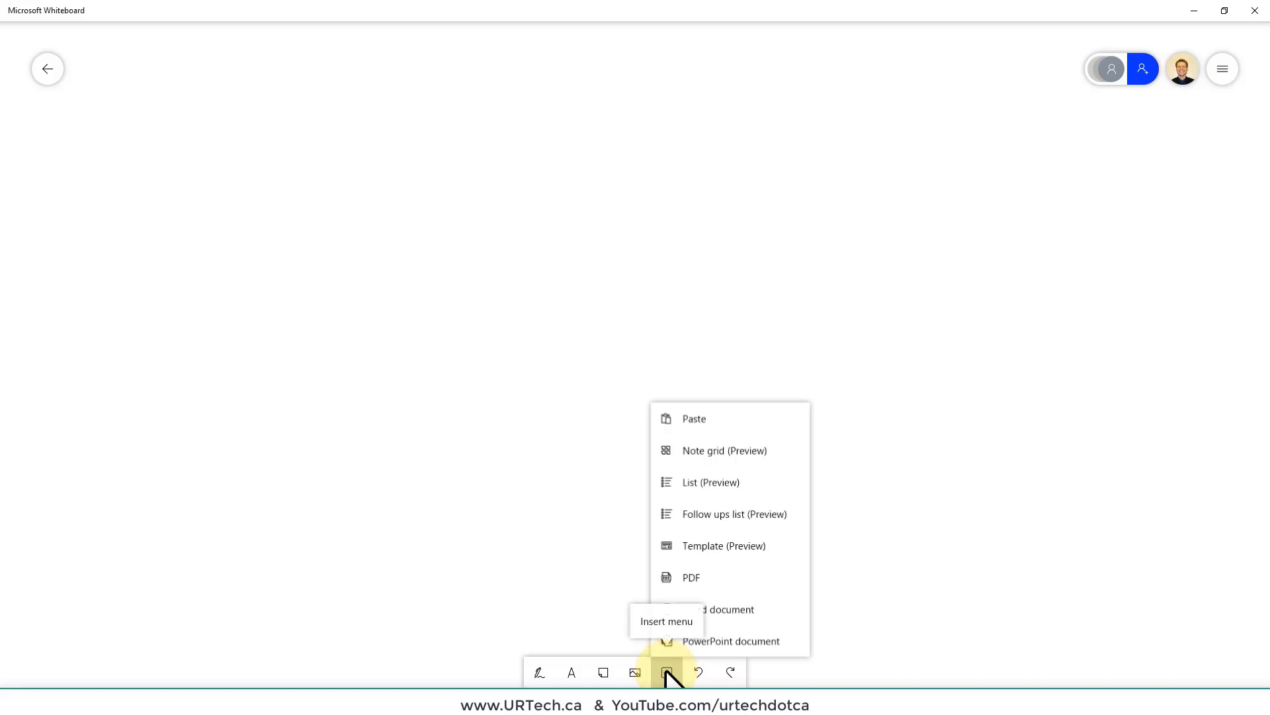
pyautogui.click(756, 546)
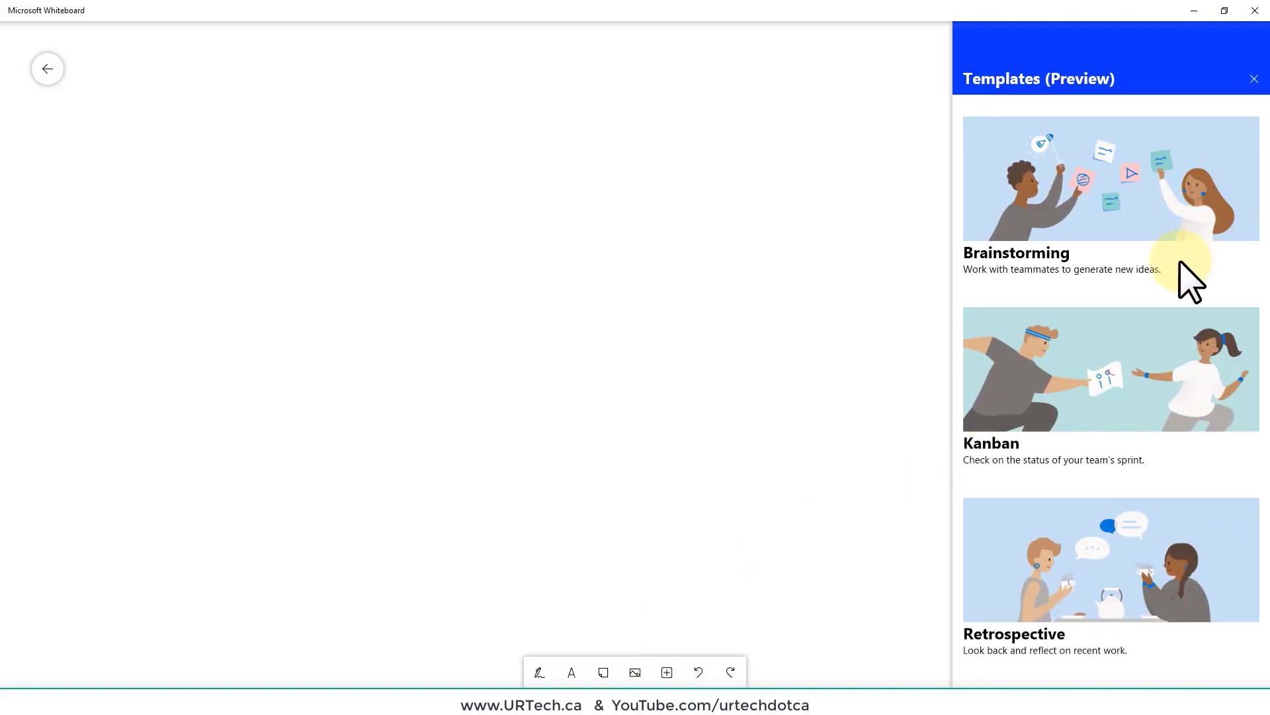
pyautogui.scroll(-3, 1092, 292)
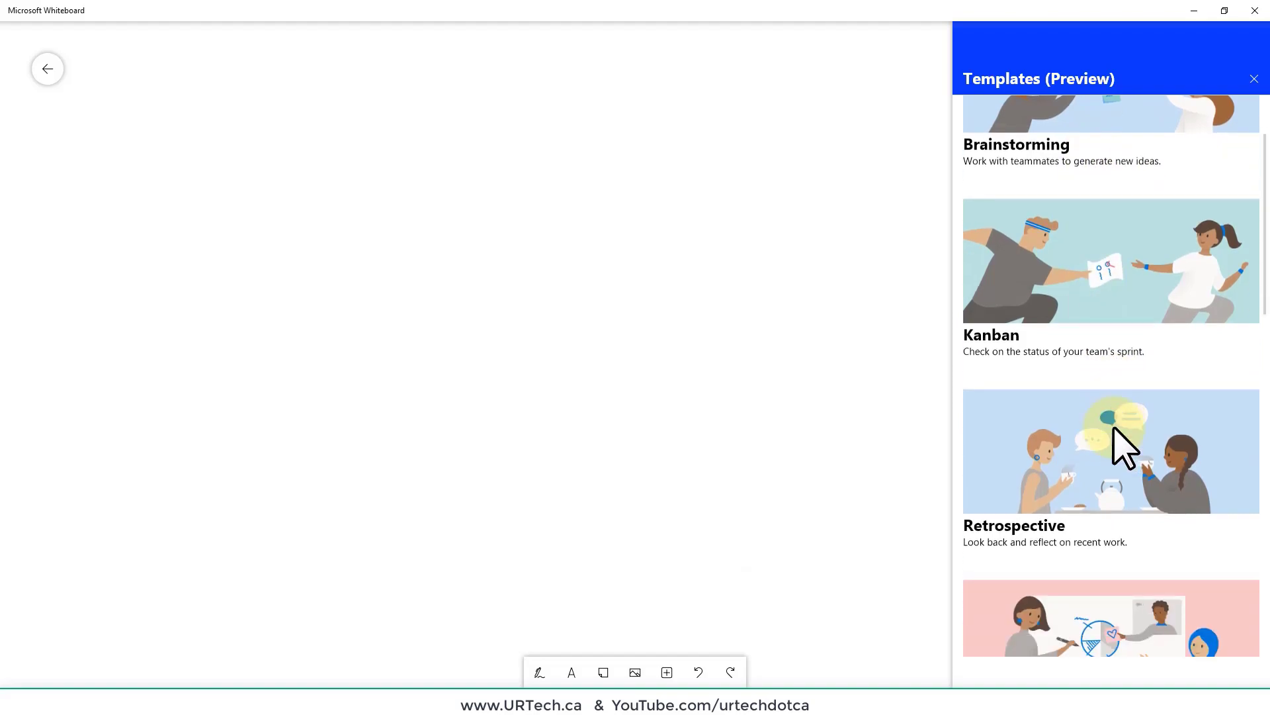
pyautogui.scroll(-10, 1114, 429)
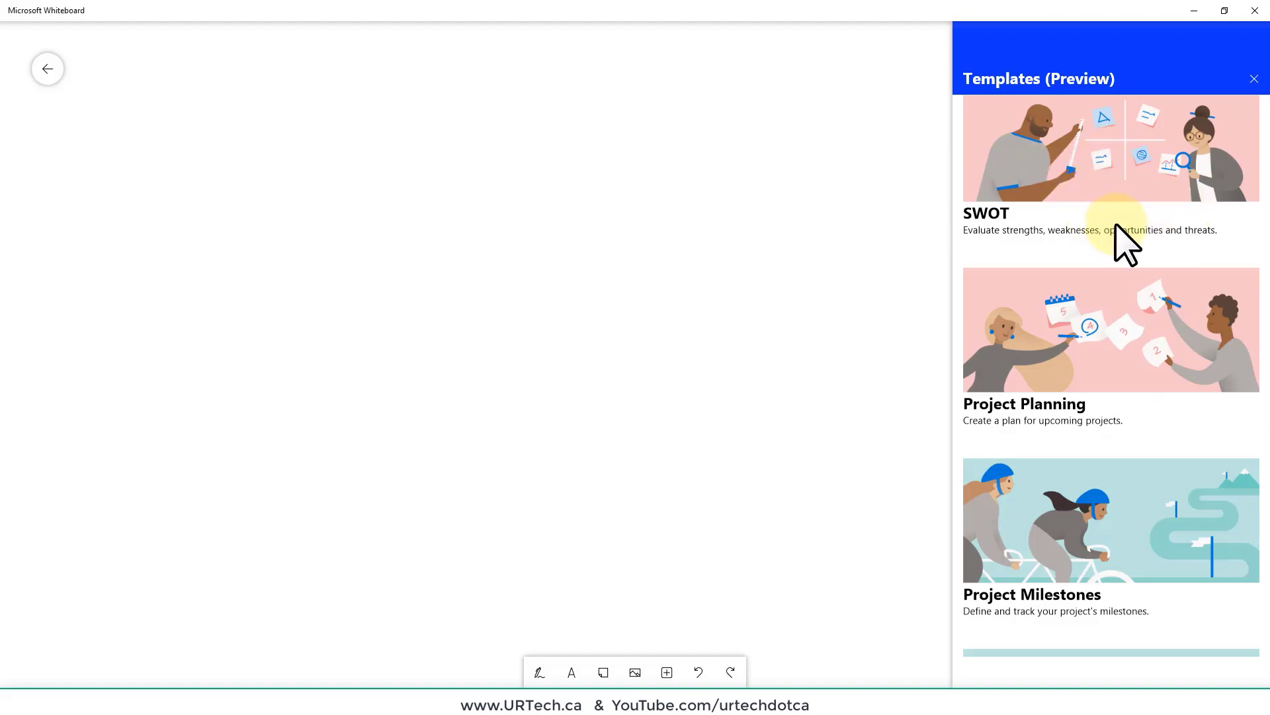
pyautogui.scroll(-14, 1121, 439)
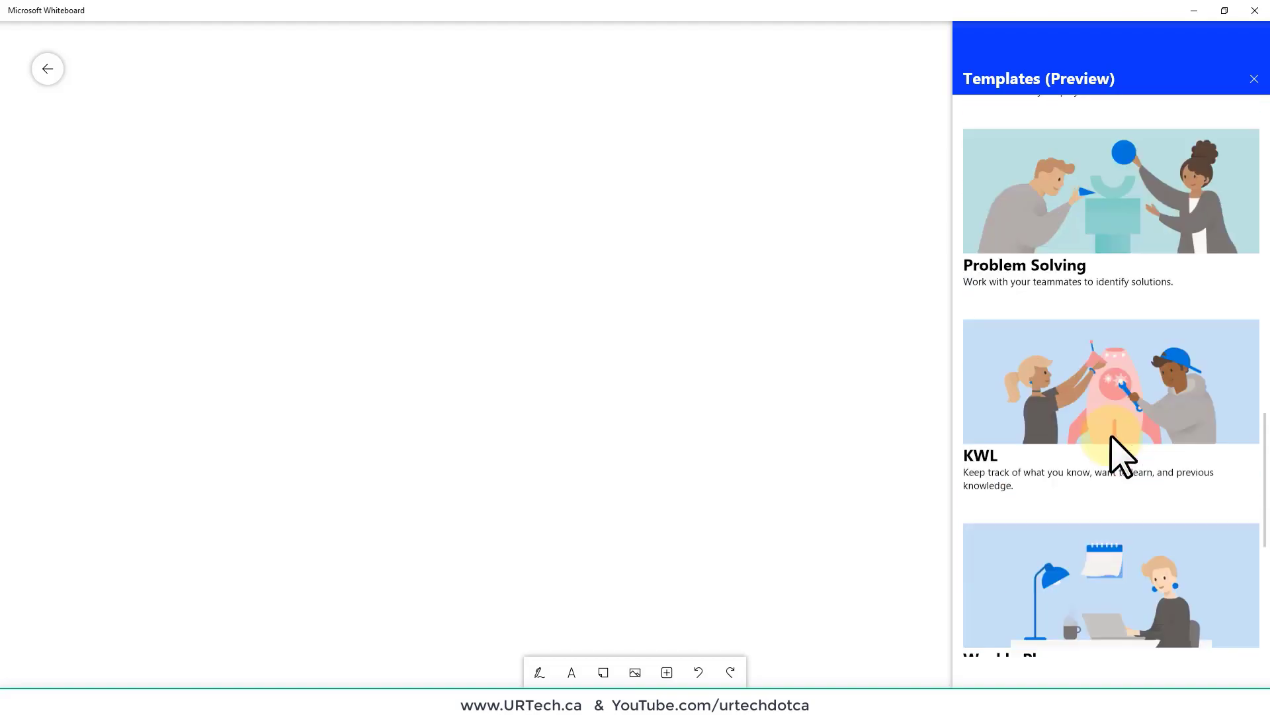
pyautogui.scroll(-8, 1122, 456)
pyautogui.scroll(20, 1113, 449)
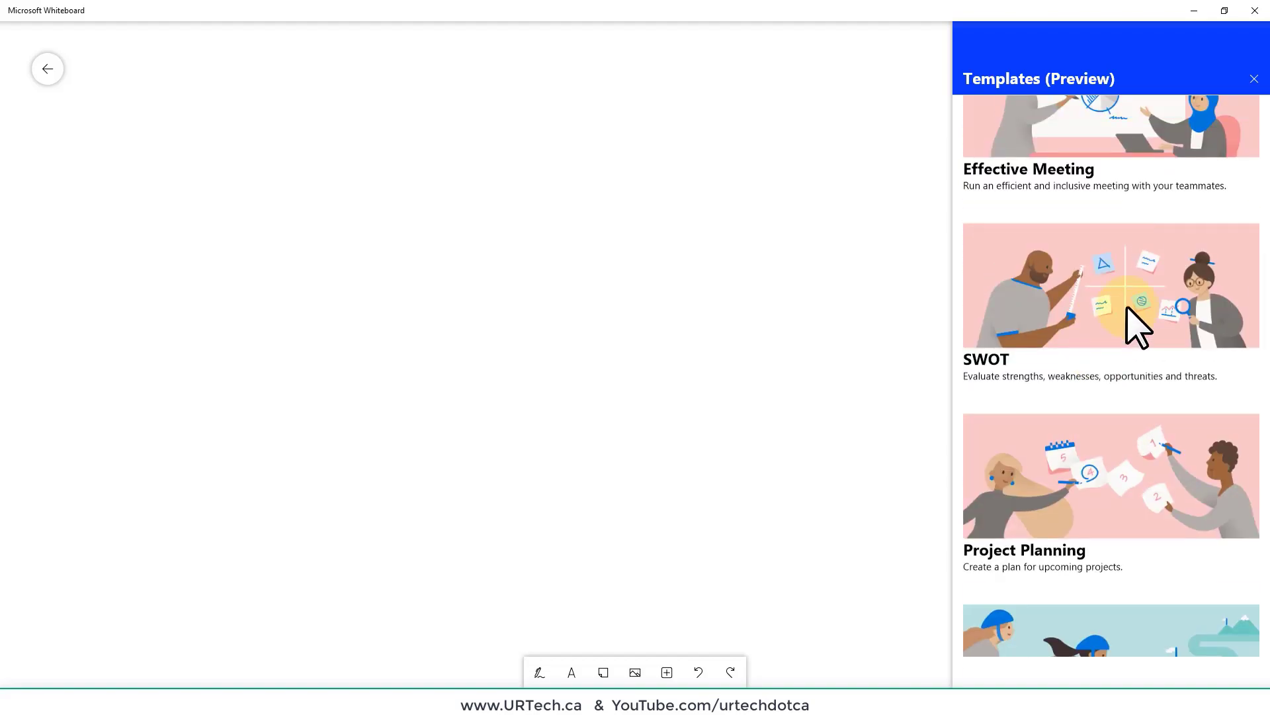
# Insert the SWOT template and type 'sdfgsdfgsdfg' and 'sdfgsdfg' into the first two Strengths notes
pyautogui.click(1167, 271)
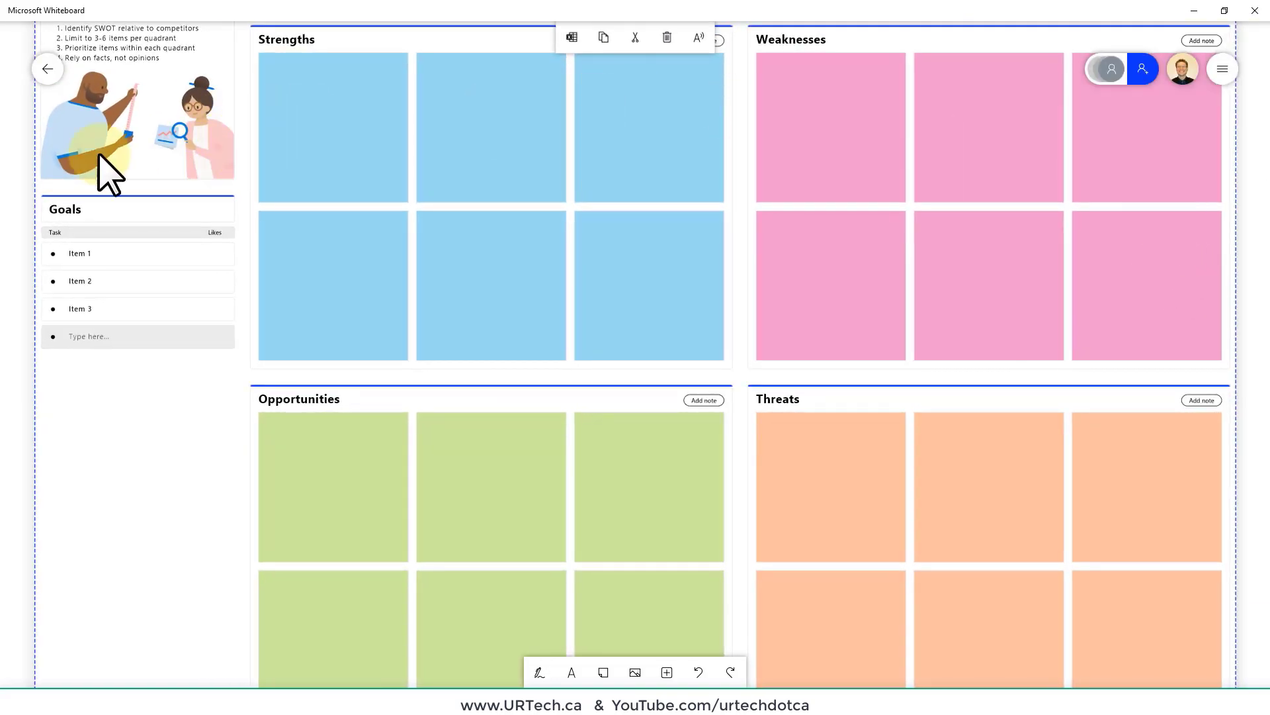
pyautogui.moveTo(110, 251)
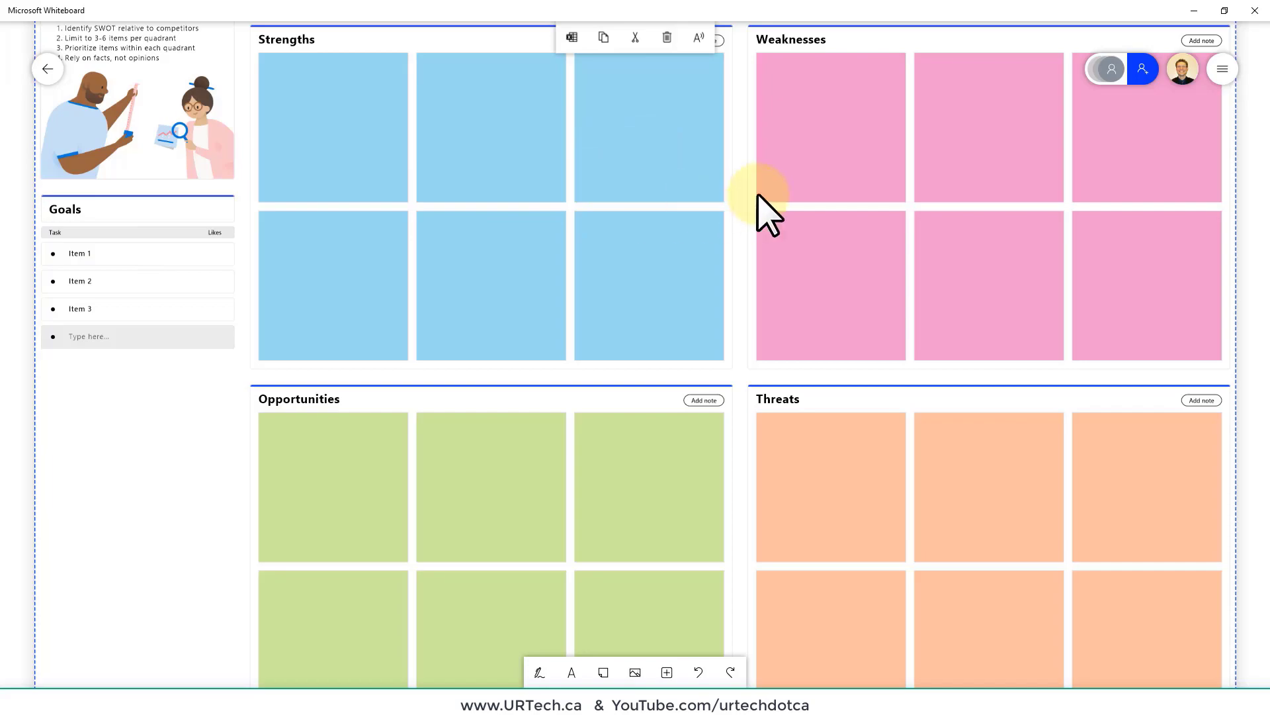
pyautogui.click(355, 125)
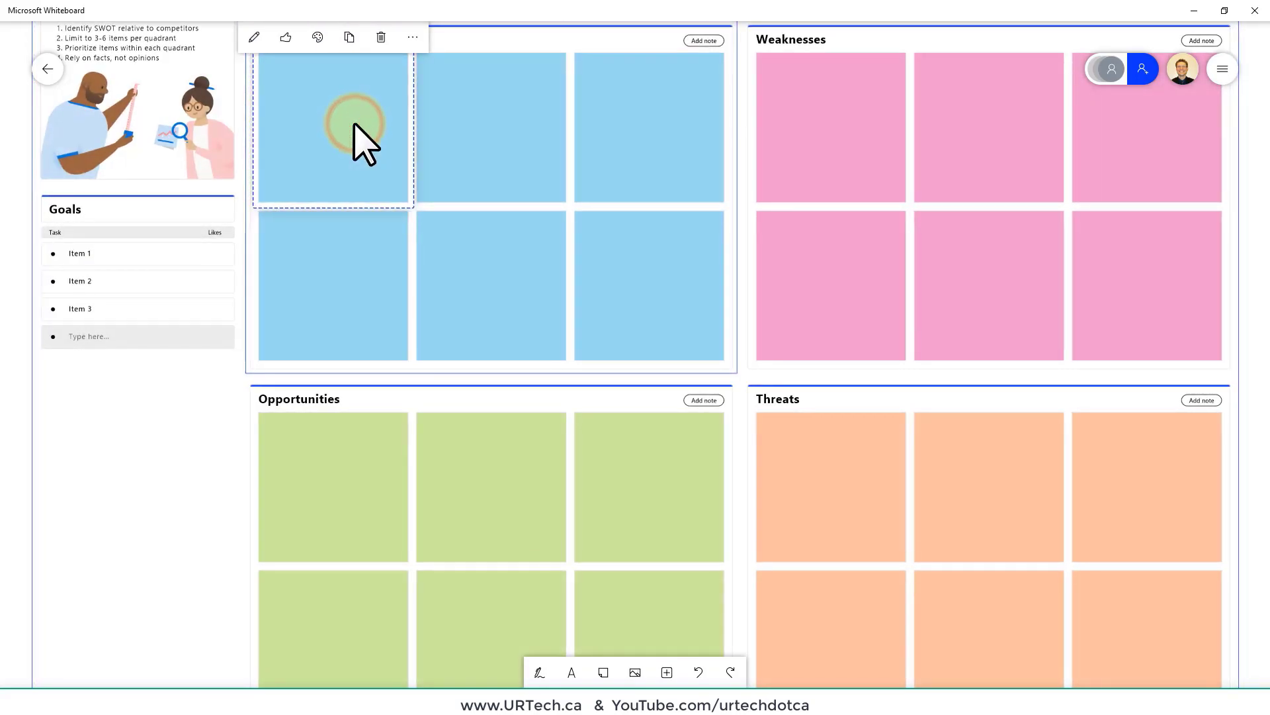
pyautogui.click(254, 39)
pyautogui.click(302, 103)
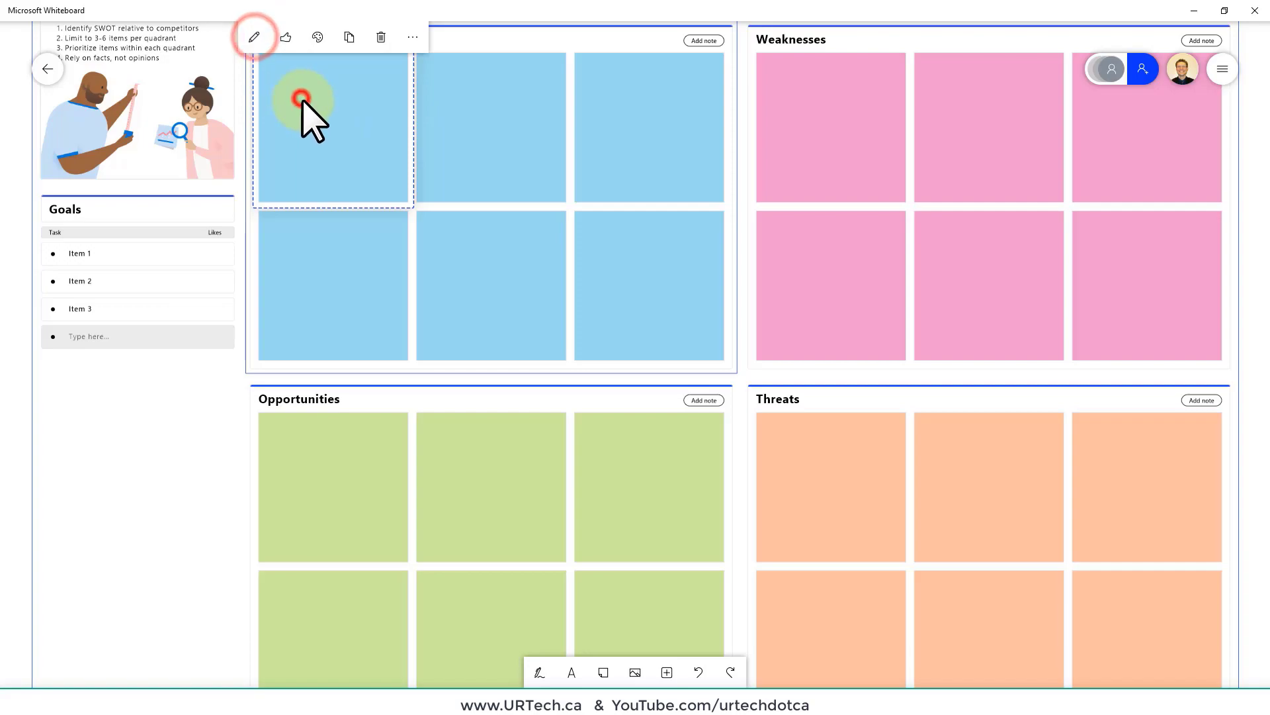
pyautogui.write('sdfgsdfgsdfg')
pyautogui.doubleClick(467, 113)
pyautogui.write('sdfgsdfg')
# Remove the extra empty Strengths note, then delete the whole SWOT template
pyautogui.click(632, 112)
pyautogui.click(632, 112)
pyautogui.click(412, 96)
pyautogui.click(510, 70)
pyautogui.click(442, 35)
pyautogui.click(706, 40)
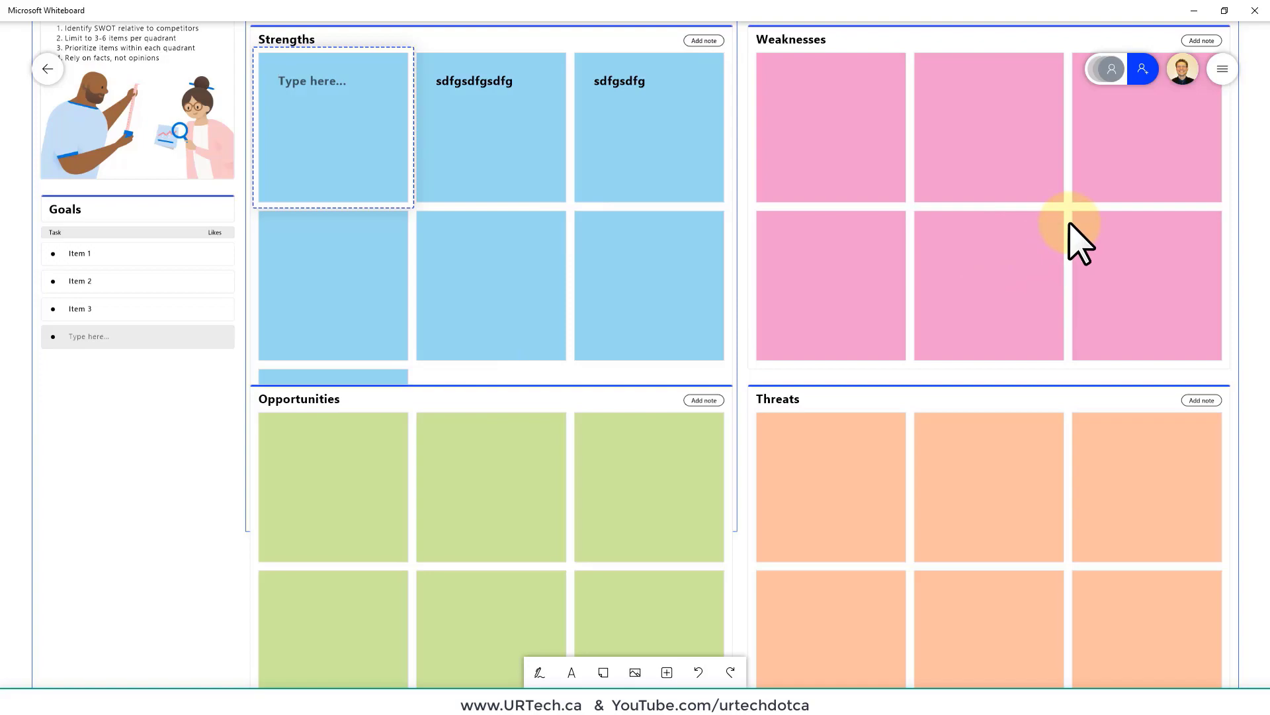
pyautogui.press('BackSpace')
pyautogui.press('BackSpace')
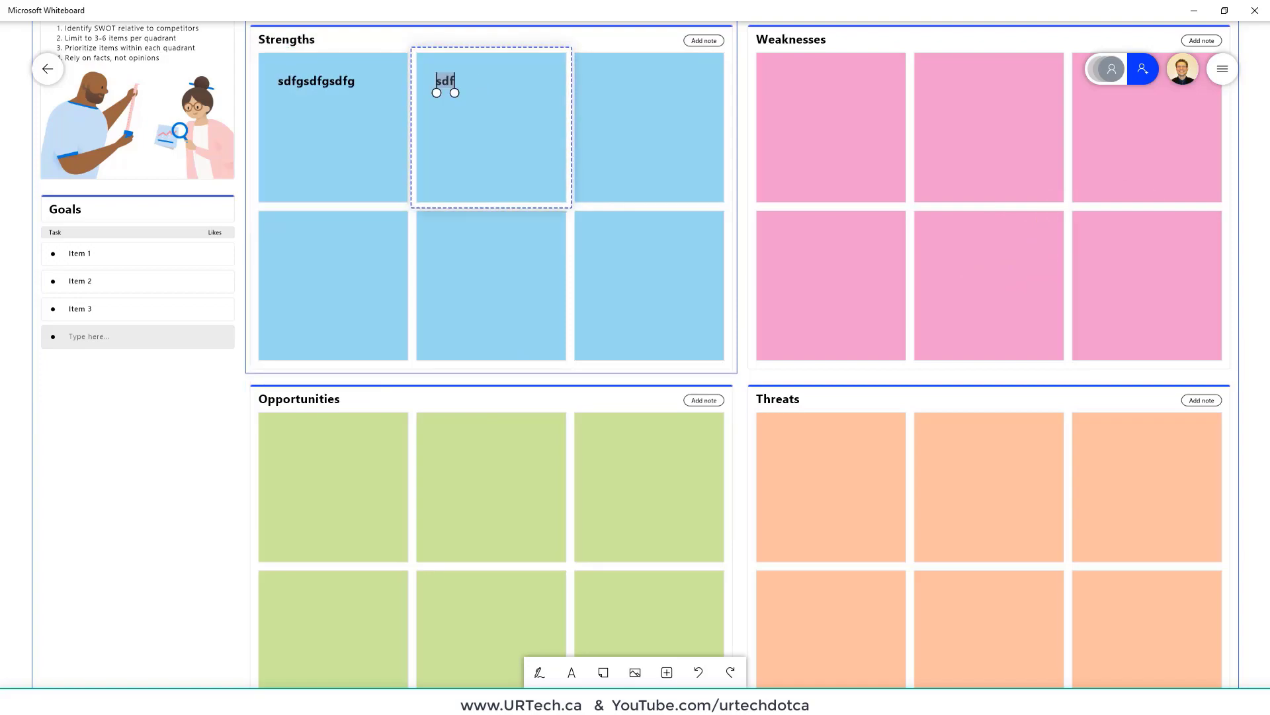
pyautogui.click(1255, 268)
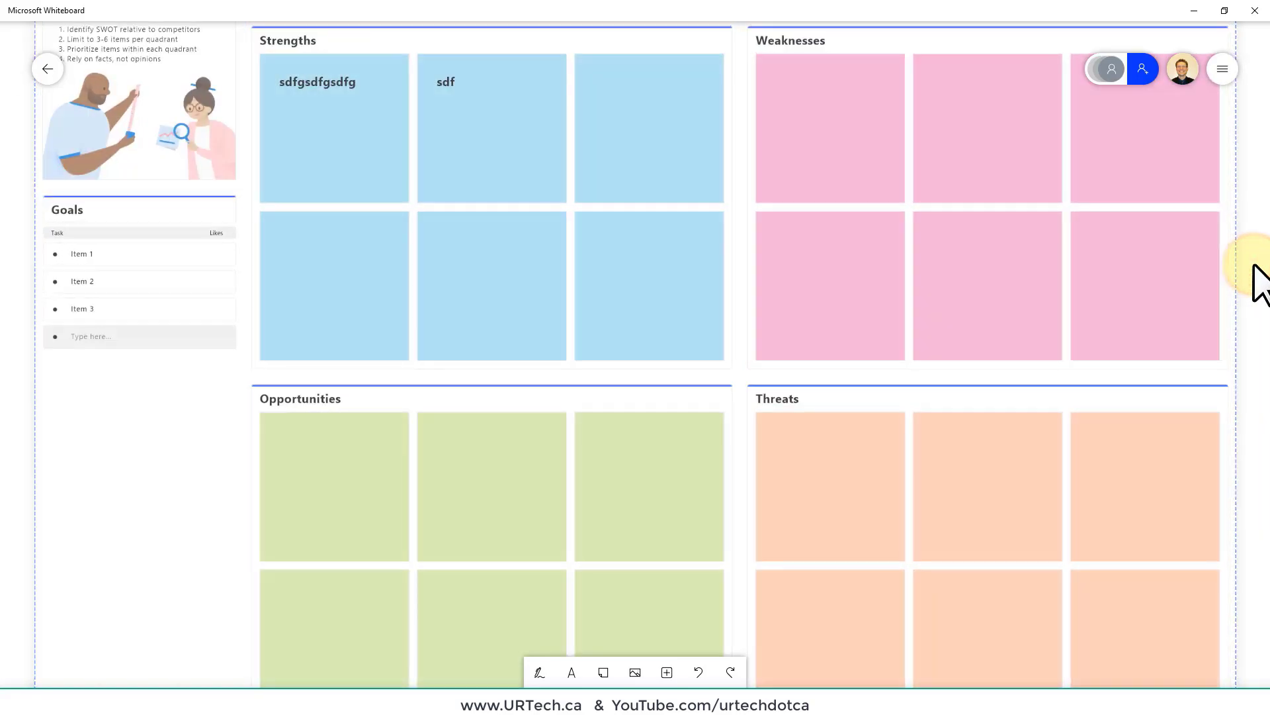
pyautogui.press('Delete')
# Insert the Brainstorming template from the Templates gallery onto the board
pyautogui.click(667, 673)
pyautogui.click(742, 546)
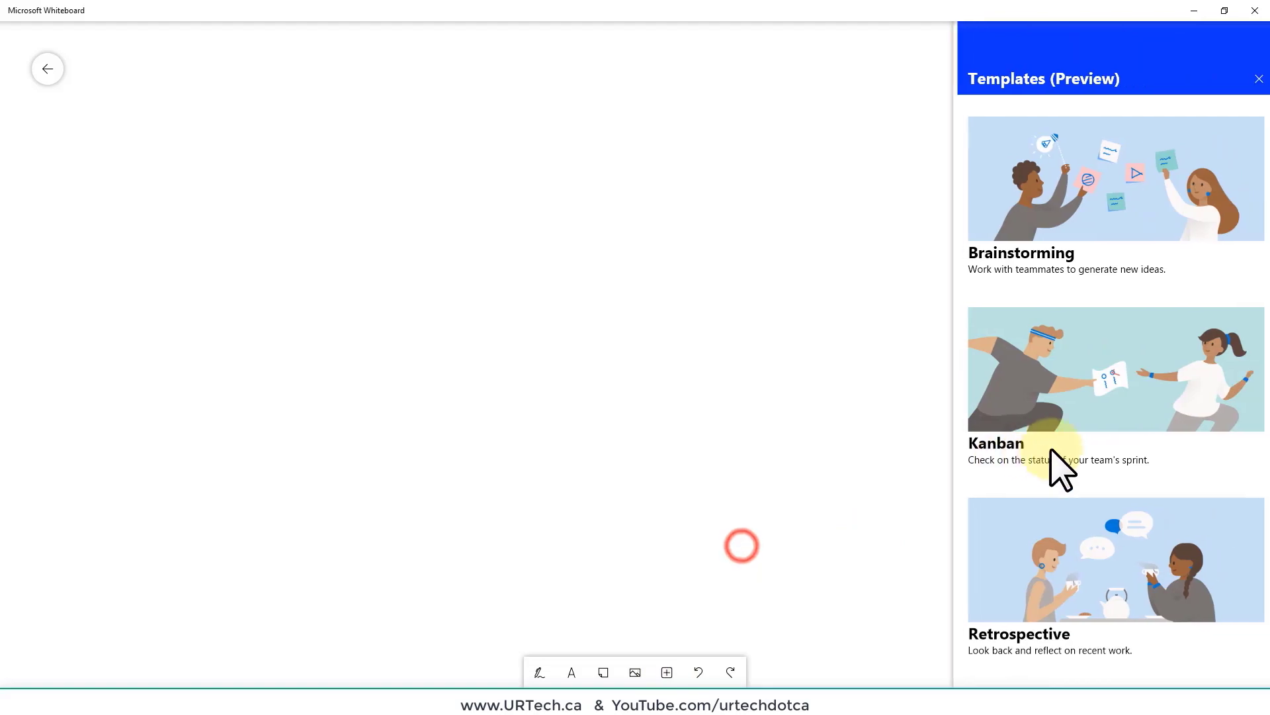
pyautogui.click(1166, 178)
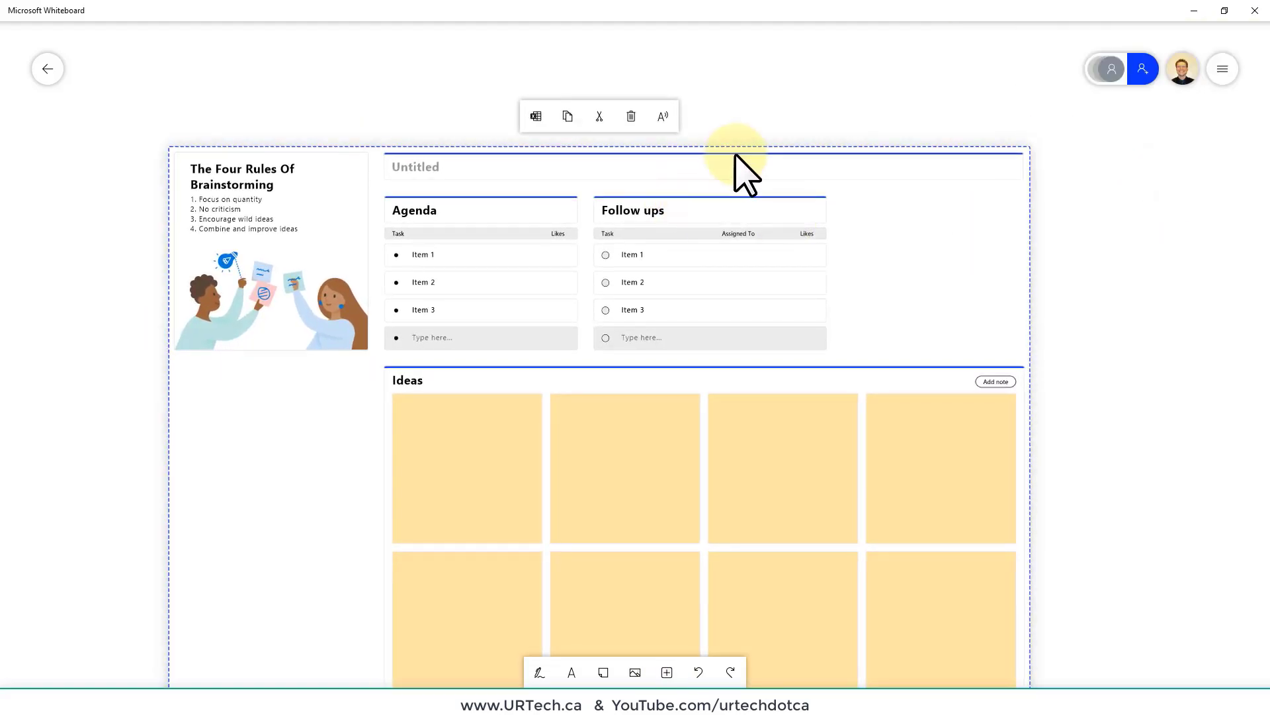
pyautogui.click(737, 154)
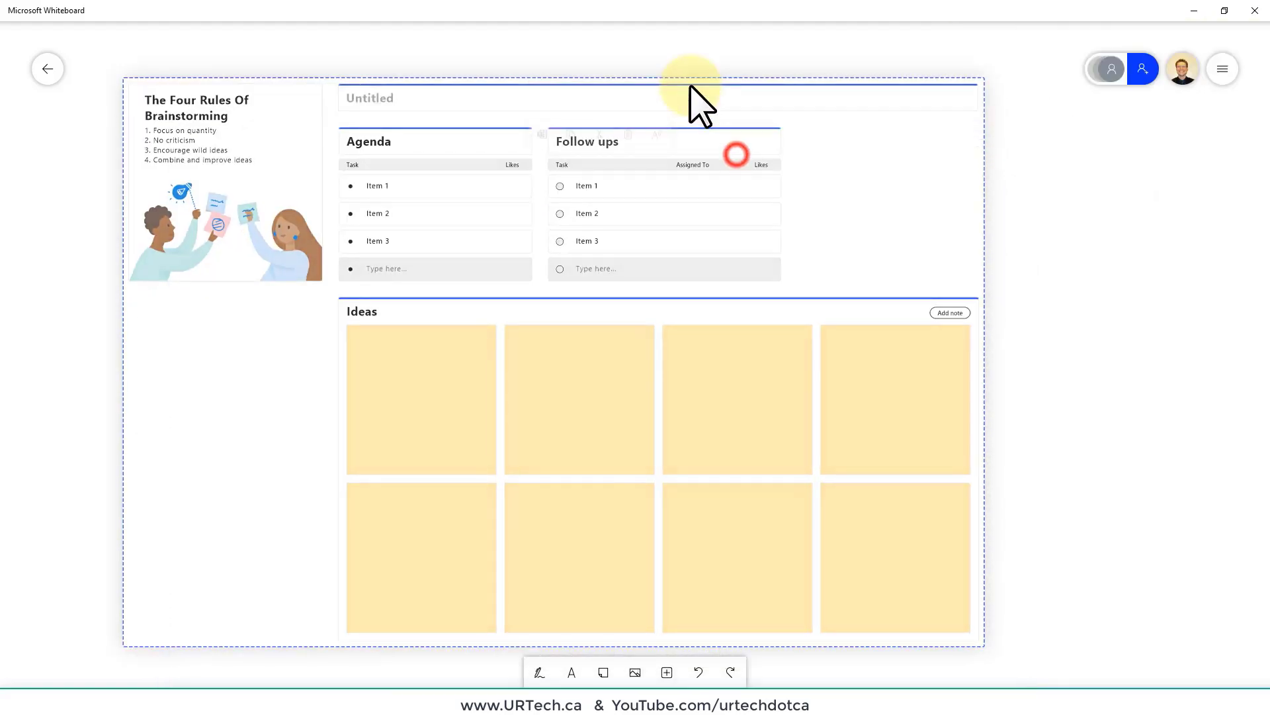
# Inspect the Four Rules of Brainstorming image's alternative text, then deselect it
pyautogui.click(183, 142)
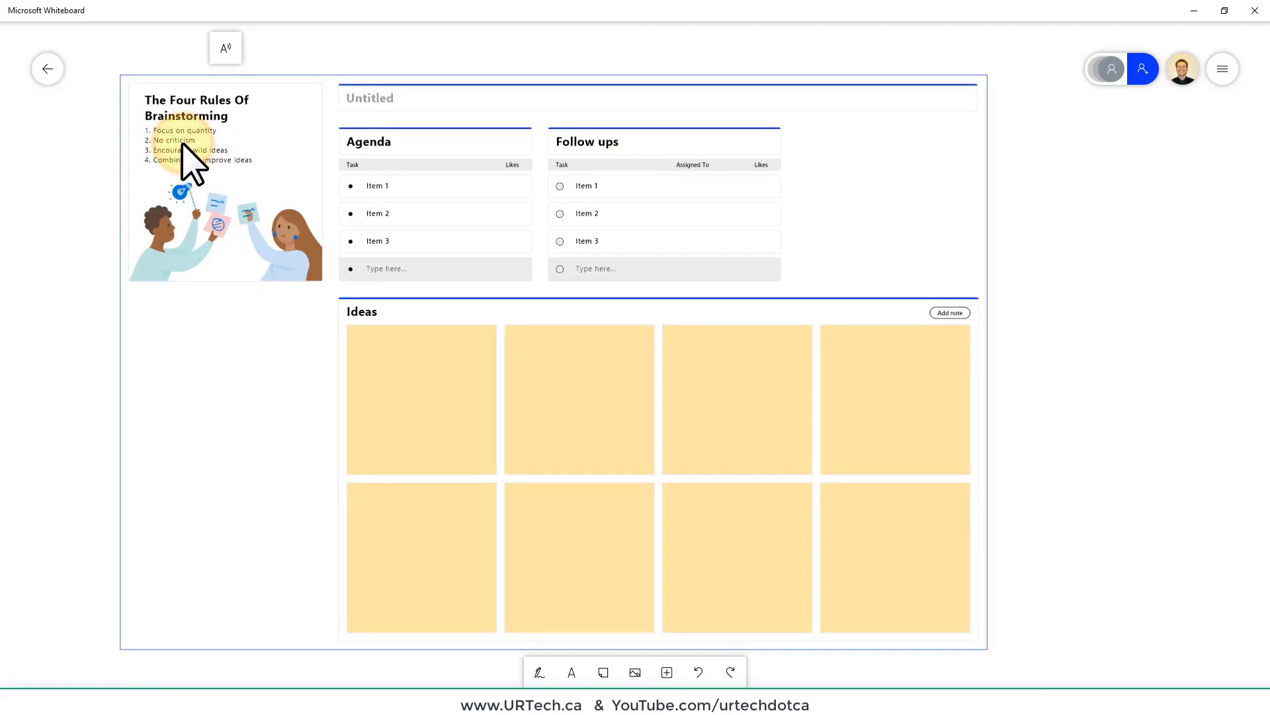
pyautogui.click(222, 150)
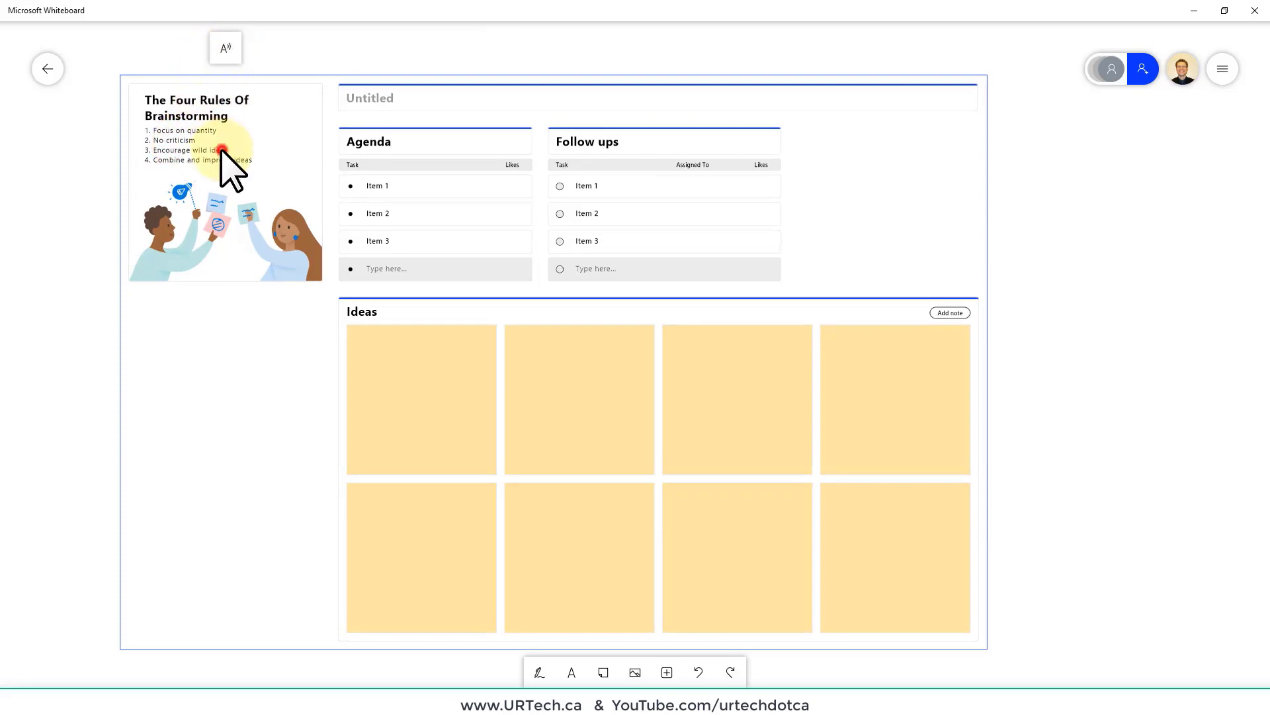
pyautogui.click(225, 49)
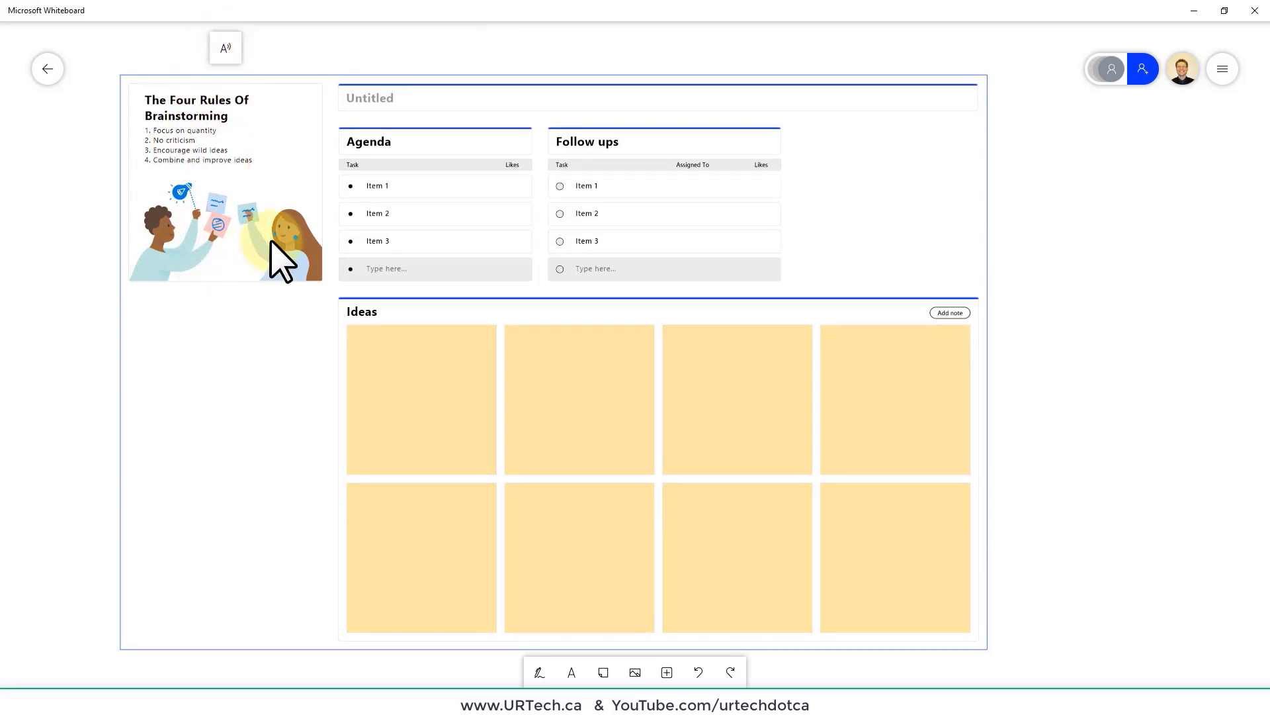
pyautogui.click(227, 58)
pyautogui.click(239, 192)
pyautogui.click(316, 188)
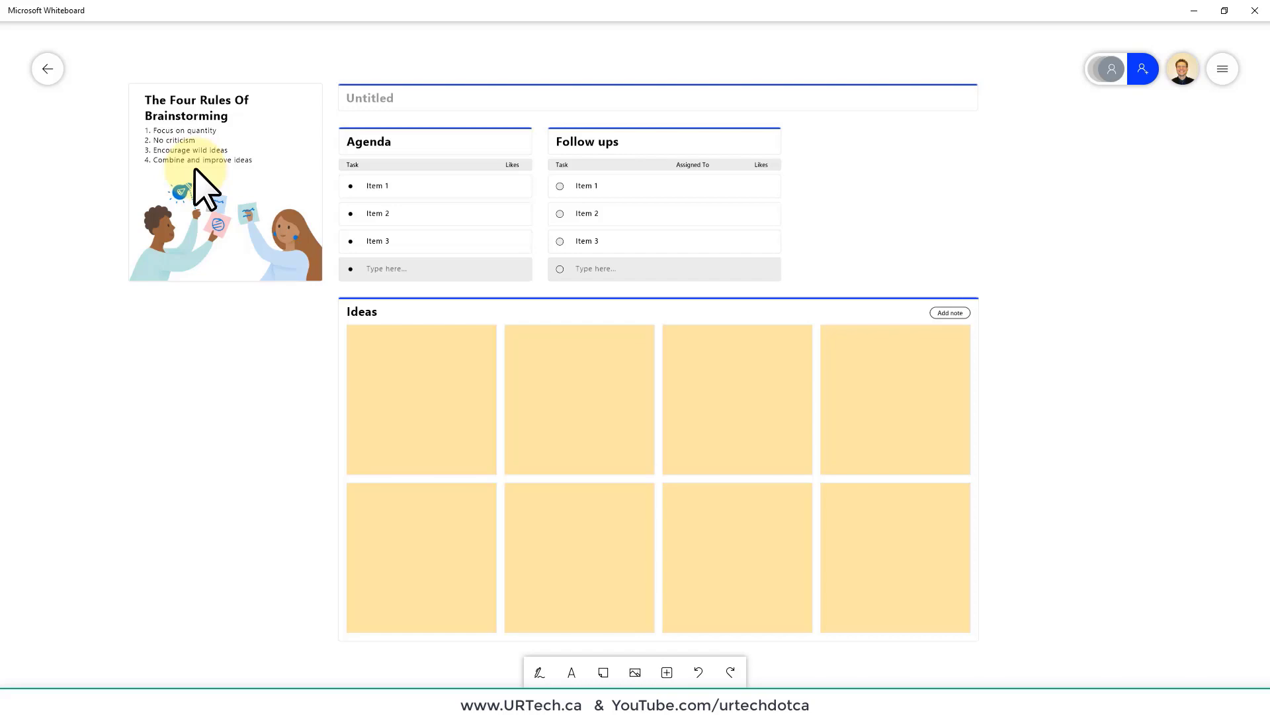
# Overwrite Agenda Item 2 with 'sadfsadfsadf' and extend Item 3 to 'Item 3asdf'
pyautogui.click(389, 192)
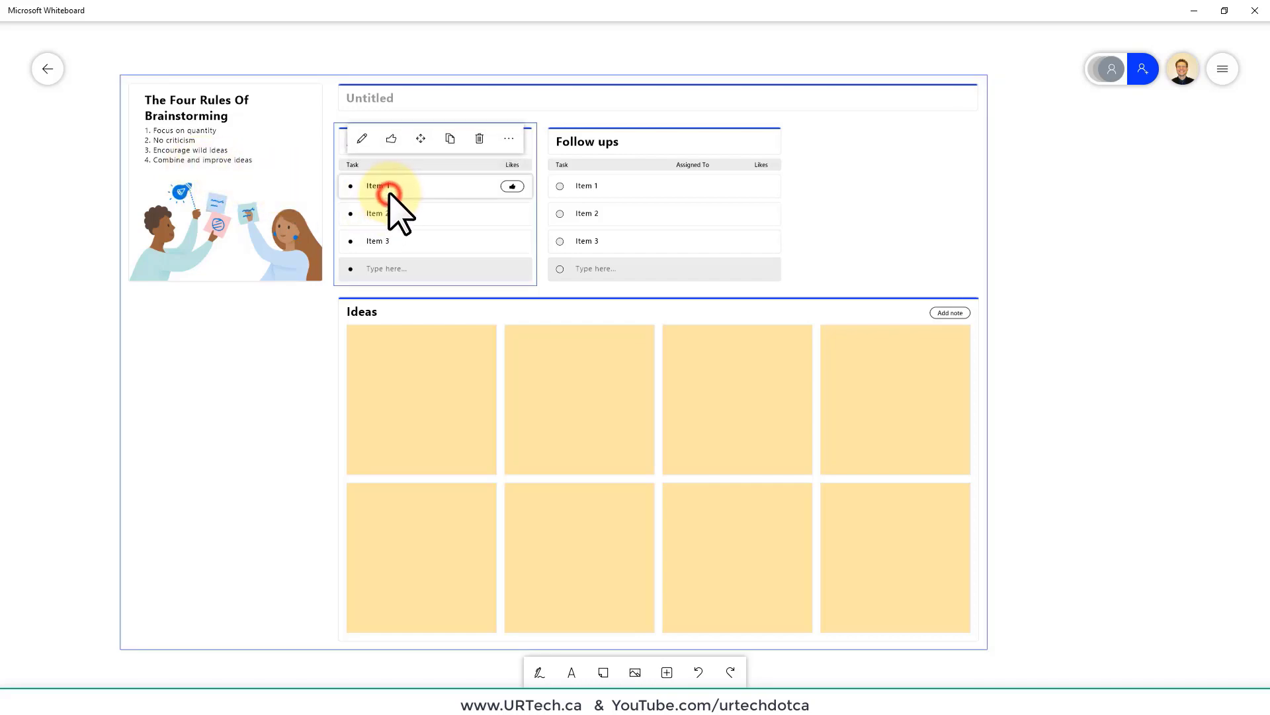
pyautogui.click(399, 189)
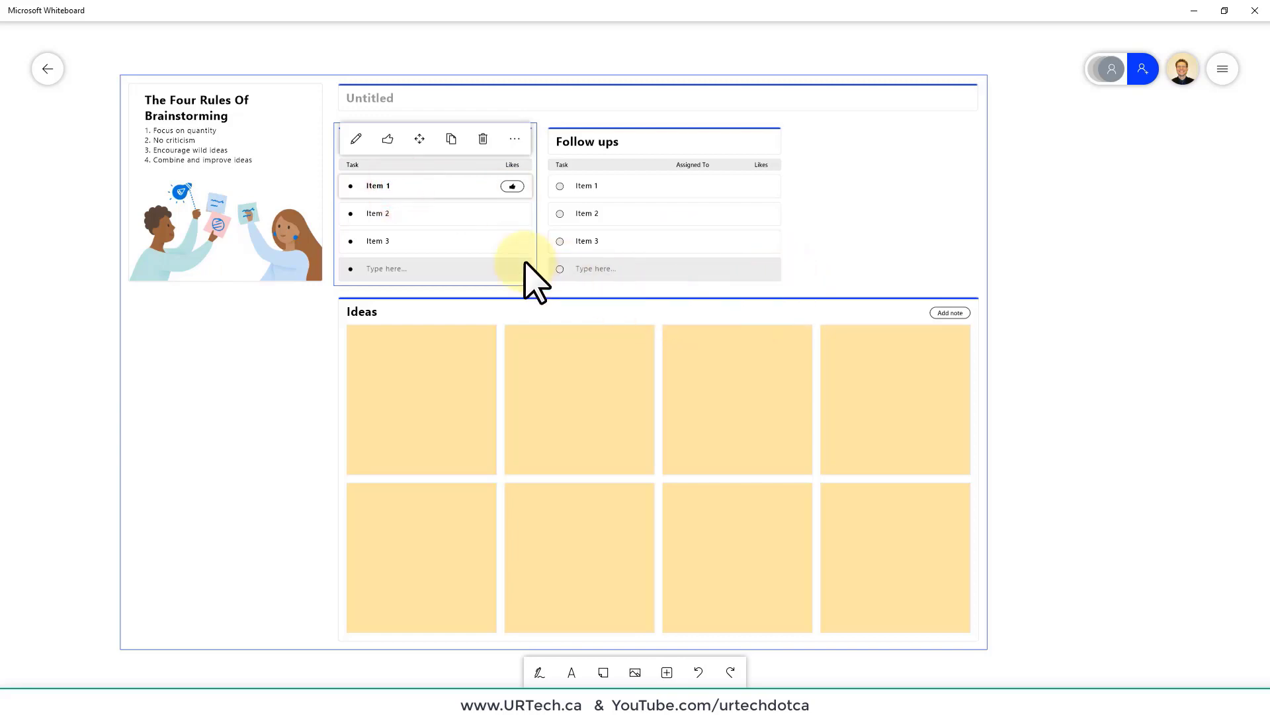
pyautogui.click(417, 213)
pyautogui.write('sadfsadfsadf')
pyautogui.click(411, 243)
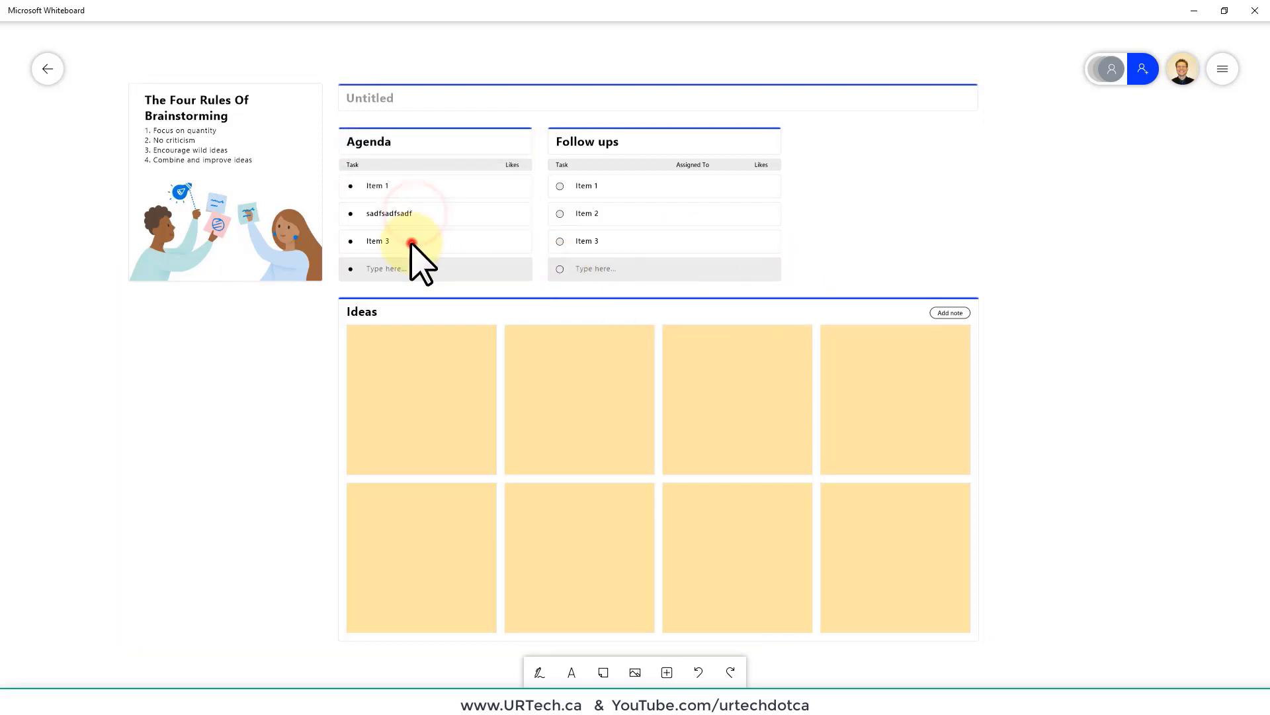
pyautogui.write('asdf')
pyautogui.click(447, 274)
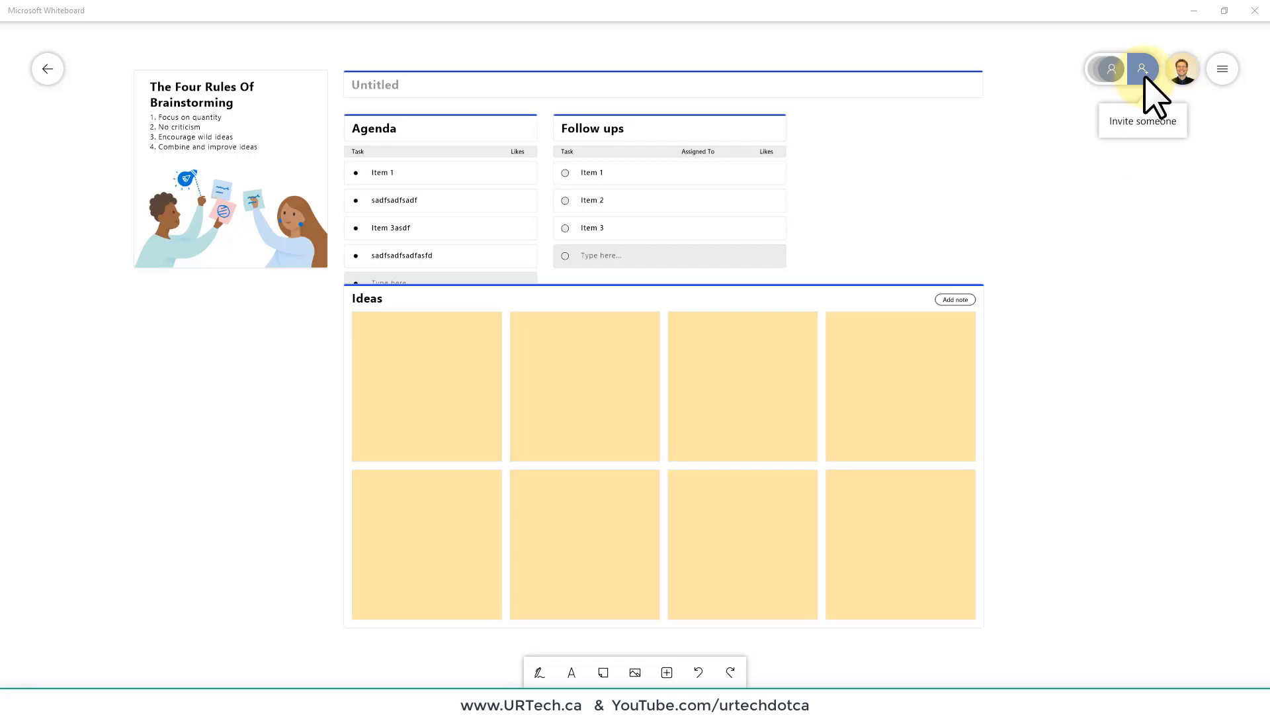
# Open the Settings panel from the top-right hamburger button
pyautogui.click(1223, 69)
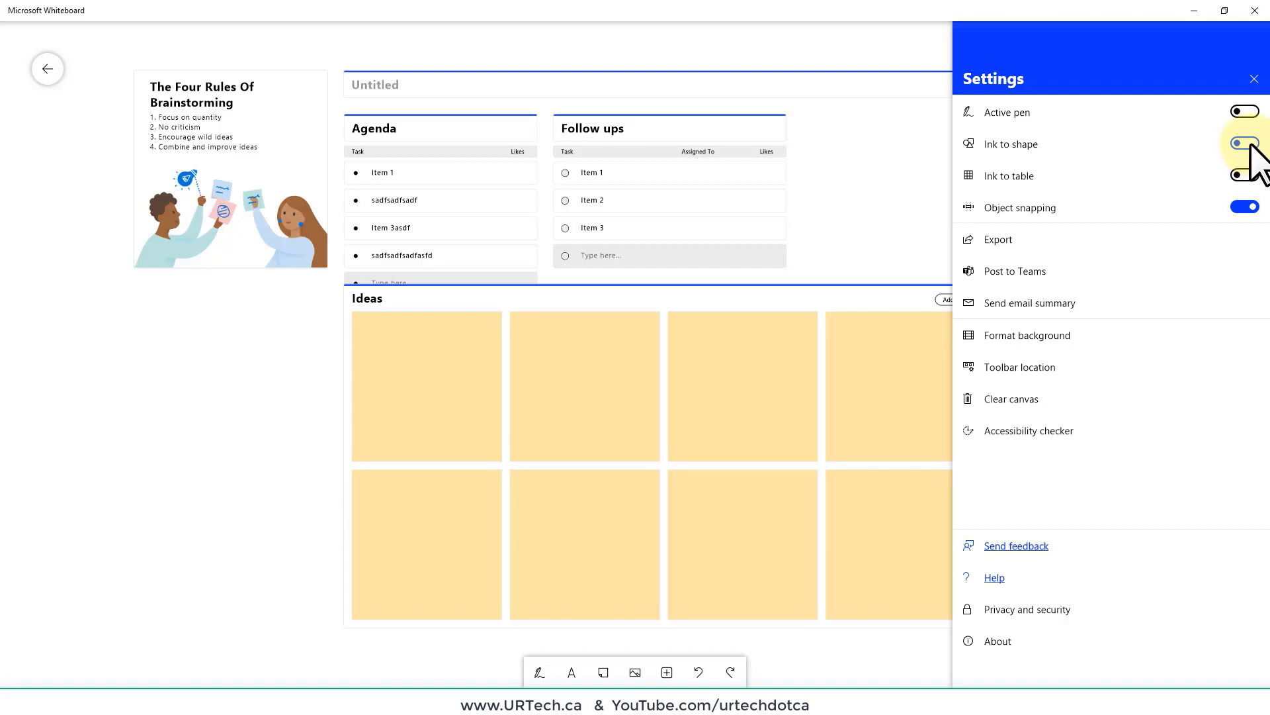
# Turn on Ink to shape and pick the Magenta pen
pyautogui.click(1245, 143)
pyautogui.click(266, 424)
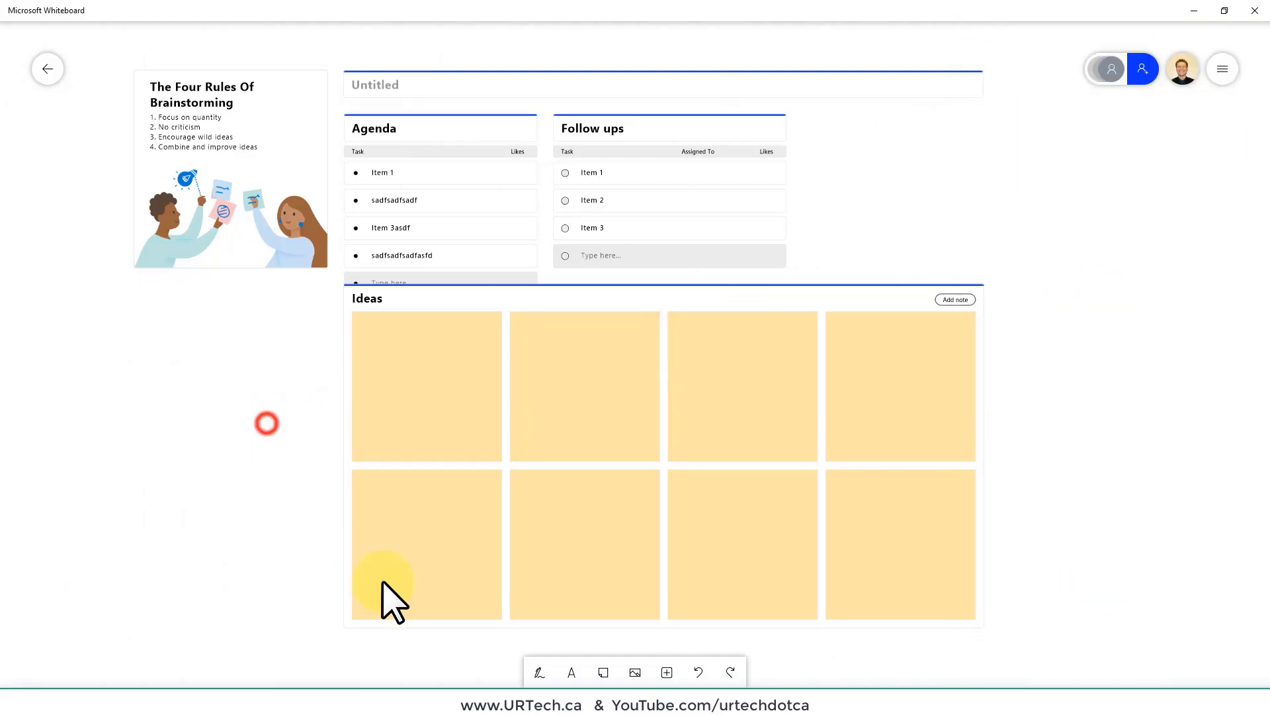
pyautogui.click(540, 672)
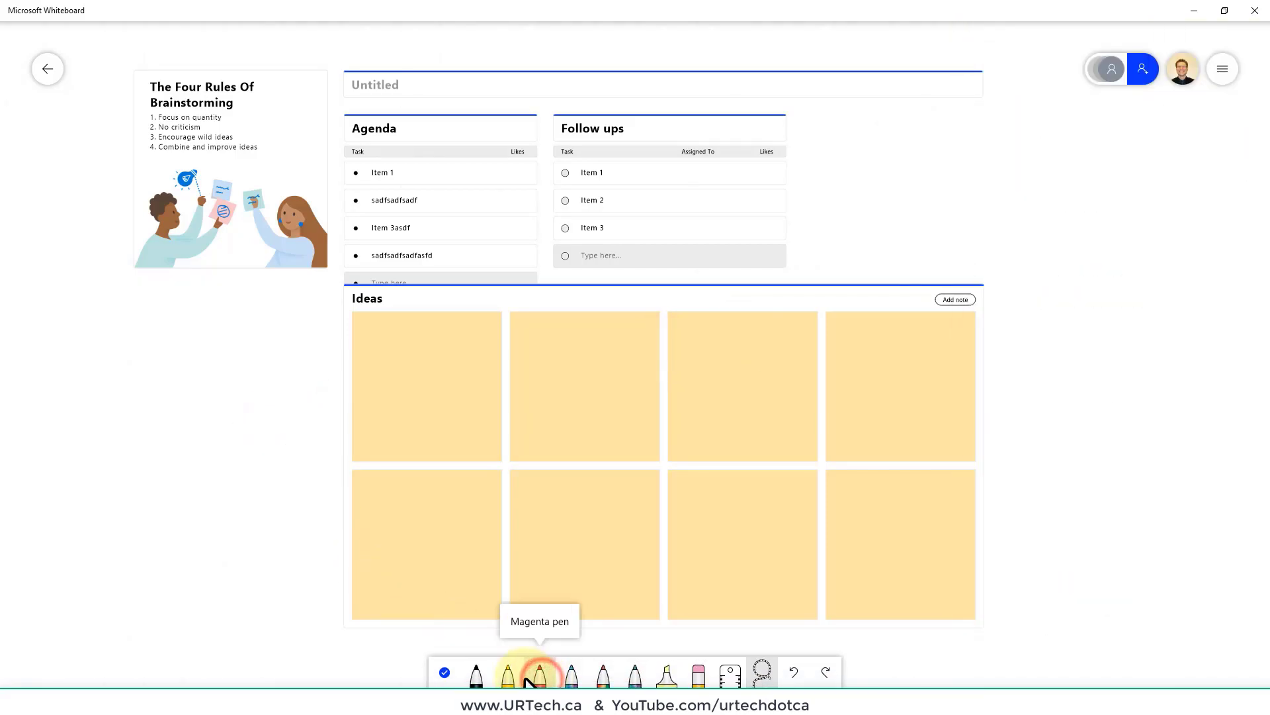
pyautogui.click(445, 672)
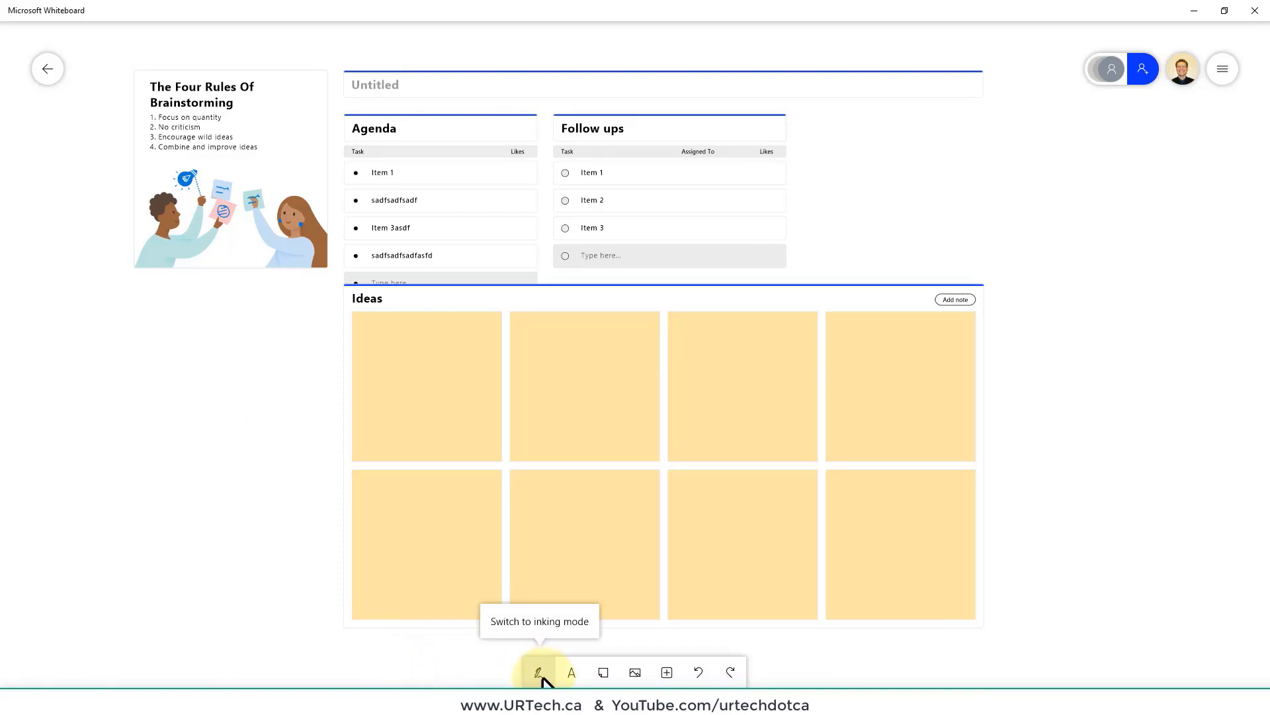
pyautogui.click(539, 674)
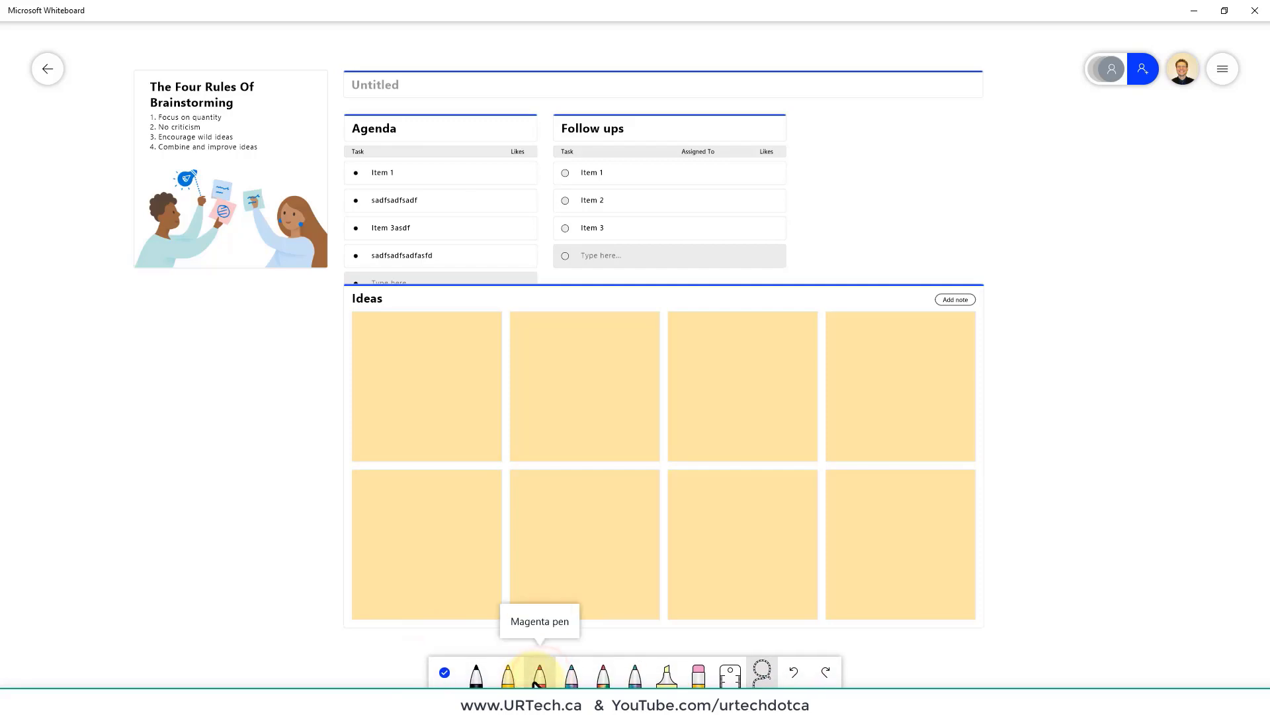
pyautogui.click(540, 677)
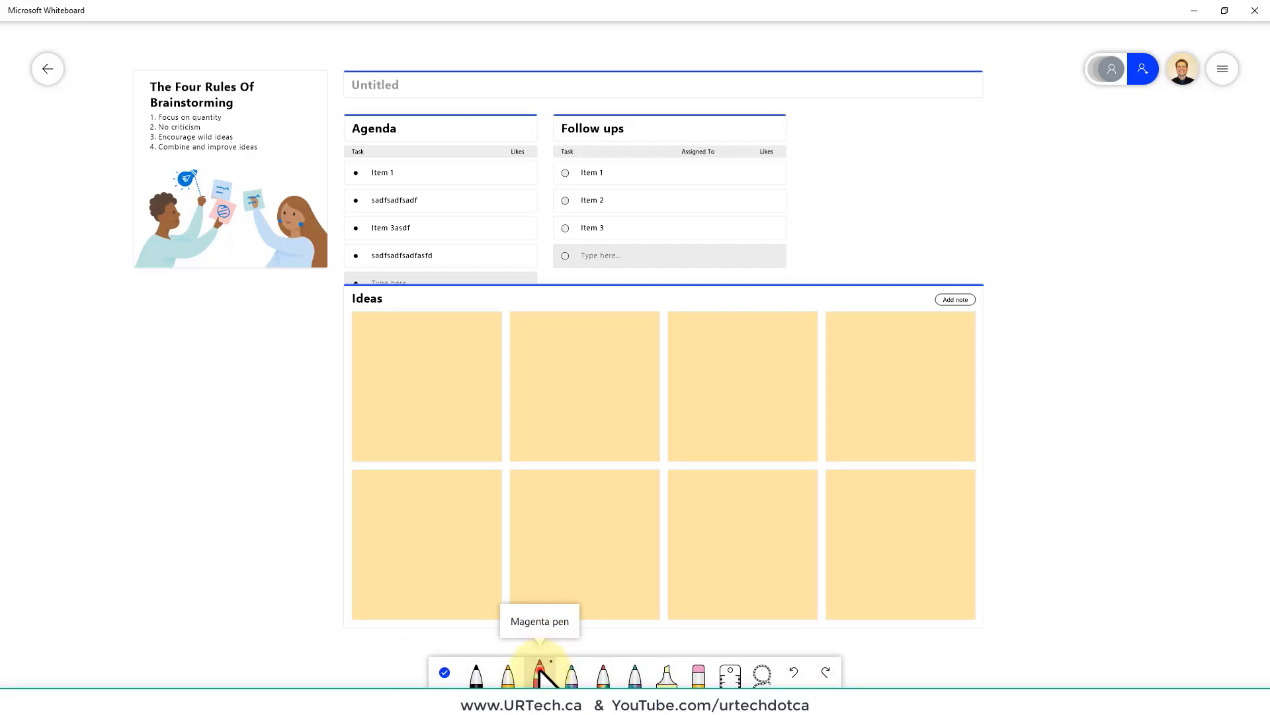
pyautogui.click(540, 671)
pyautogui.click(573, 546)
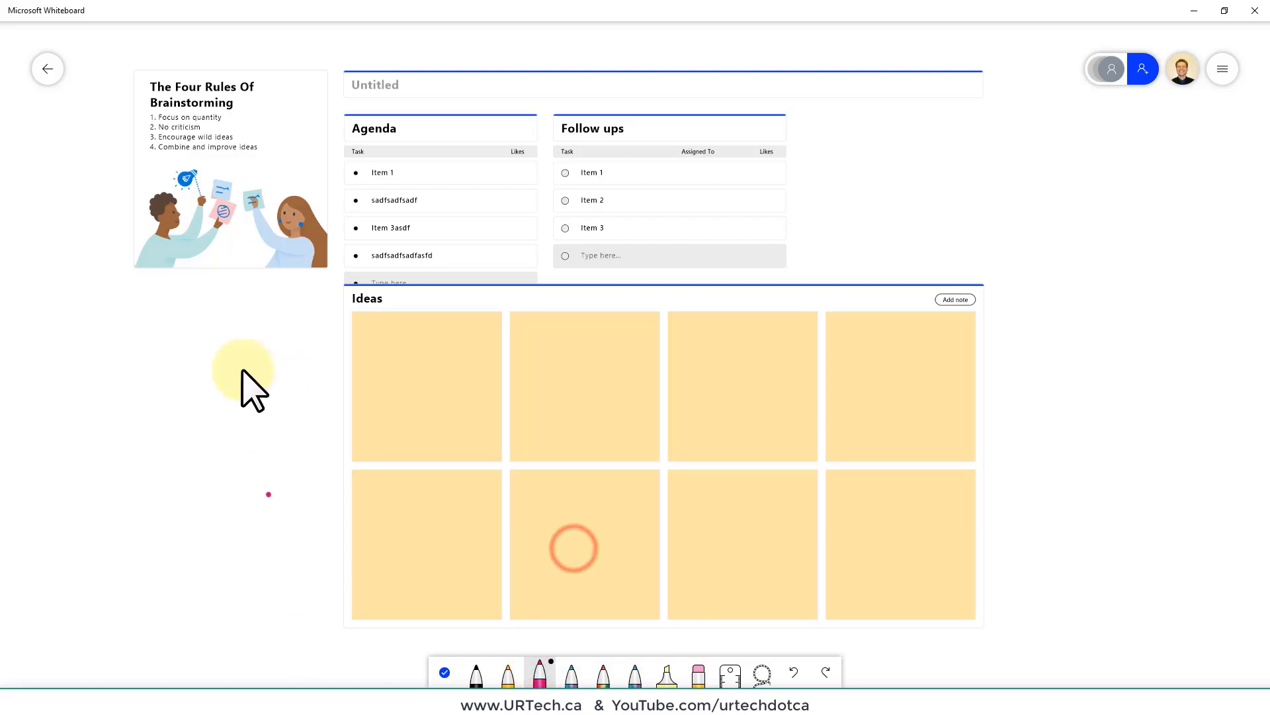
# Draw a magenta diamond on the left, and a square with a triangle below it on the right
pyautogui.moveTo(241, 343)
pyautogui.mouseDown()
pyautogui.moveTo(113, 430)
pyautogui.moveTo(178, 528)
pyautogui.moveTo(308, 478)
pyautogui.moveTo(250, 352)
pyautogui.moveTo(268, 361)
pyautogui.mouseUp()
pyautogui.moveTo(1077, 273); pyautogui.dragTo(1076, 299)
pyautogui.moveTo(1076, 402)
pyautogui.mouseDown()
pyautogui.moveTo(1185, 431)
pyautogui.moveTo(1180, 278)
pyautogui.moveTo(1078, 284)
pyautogui.mouseUp()
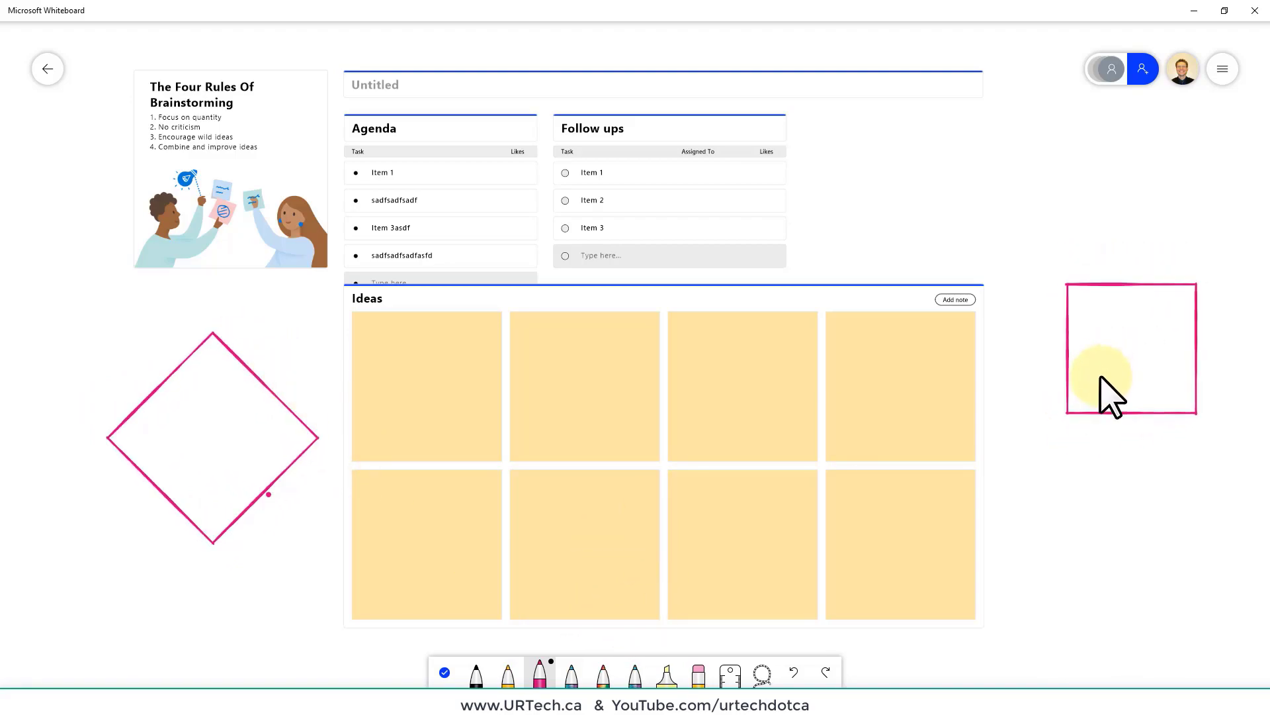
pyautogui.moveTo(1123, 442)
pyautogui.mouseDown()
pyautogui.moveTo(1203, 596)
pyautogui.moveTo(1137, 445)
pyautogui.mouseUp()
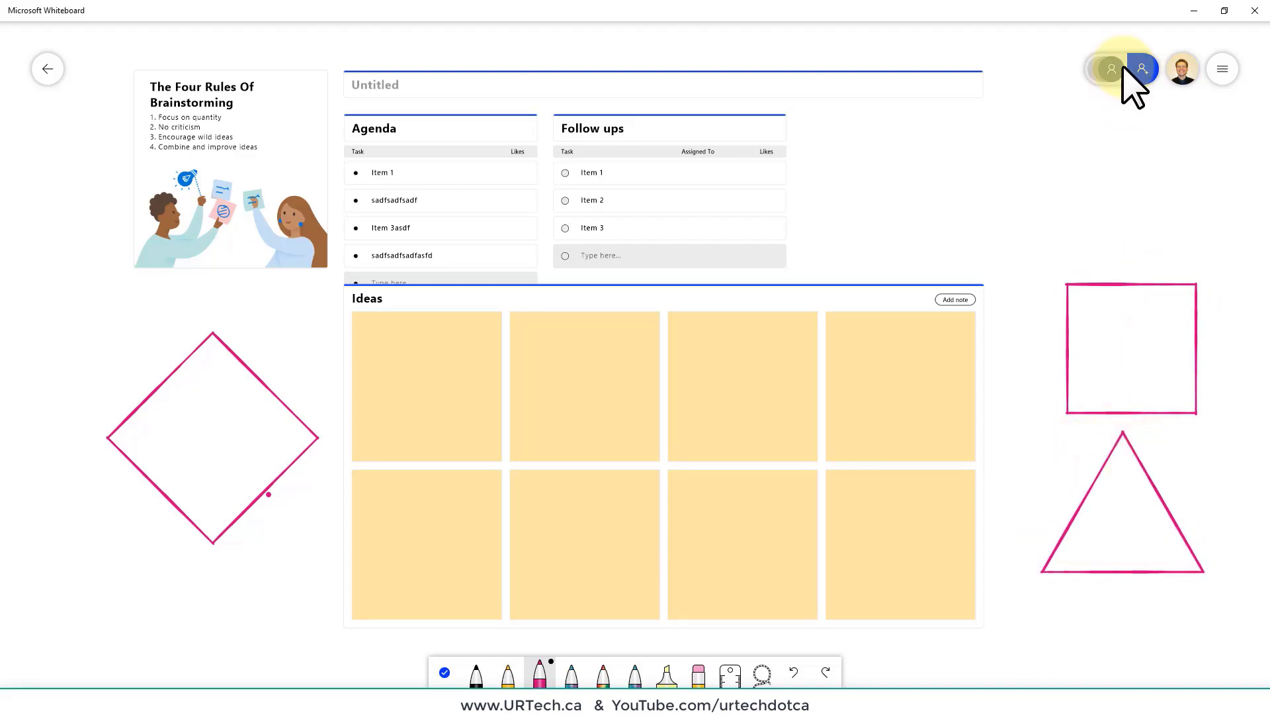
# Add a small ink dot inside the square and move the square up and left
pyautogui.click(1219, 81)
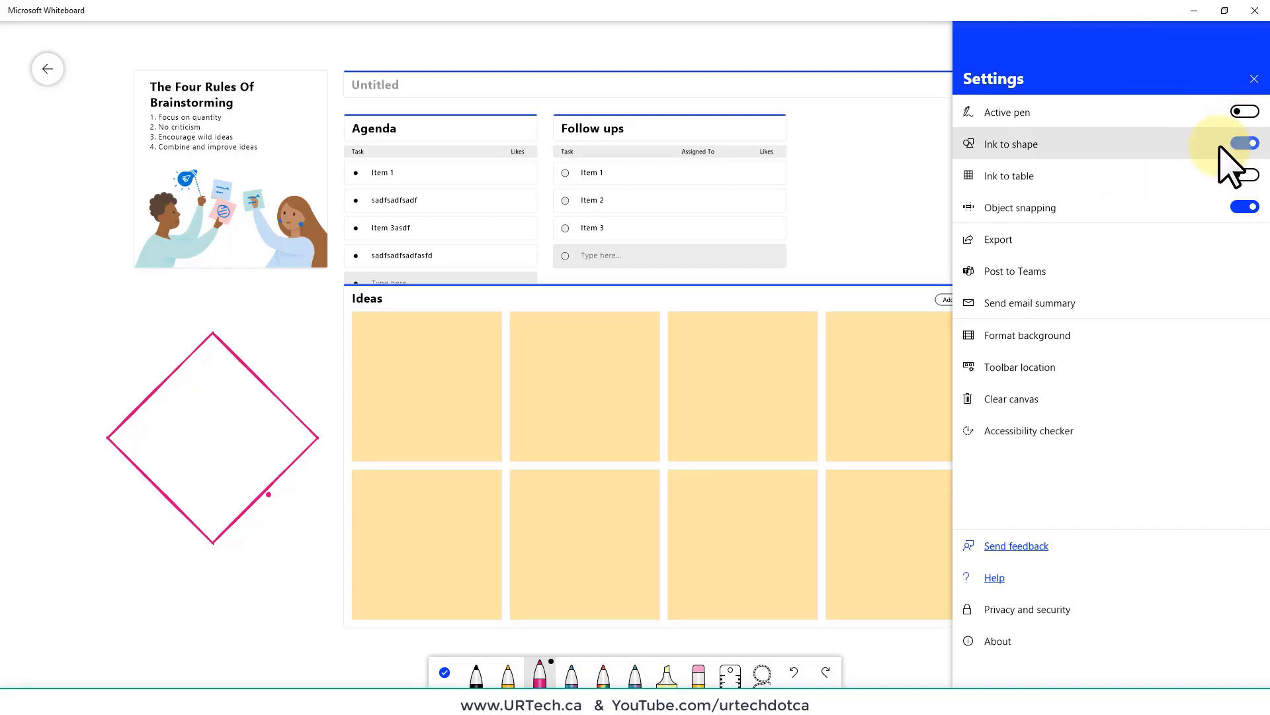
pyautogui.click(895, 82)
pyautogui.click(1254, 79)
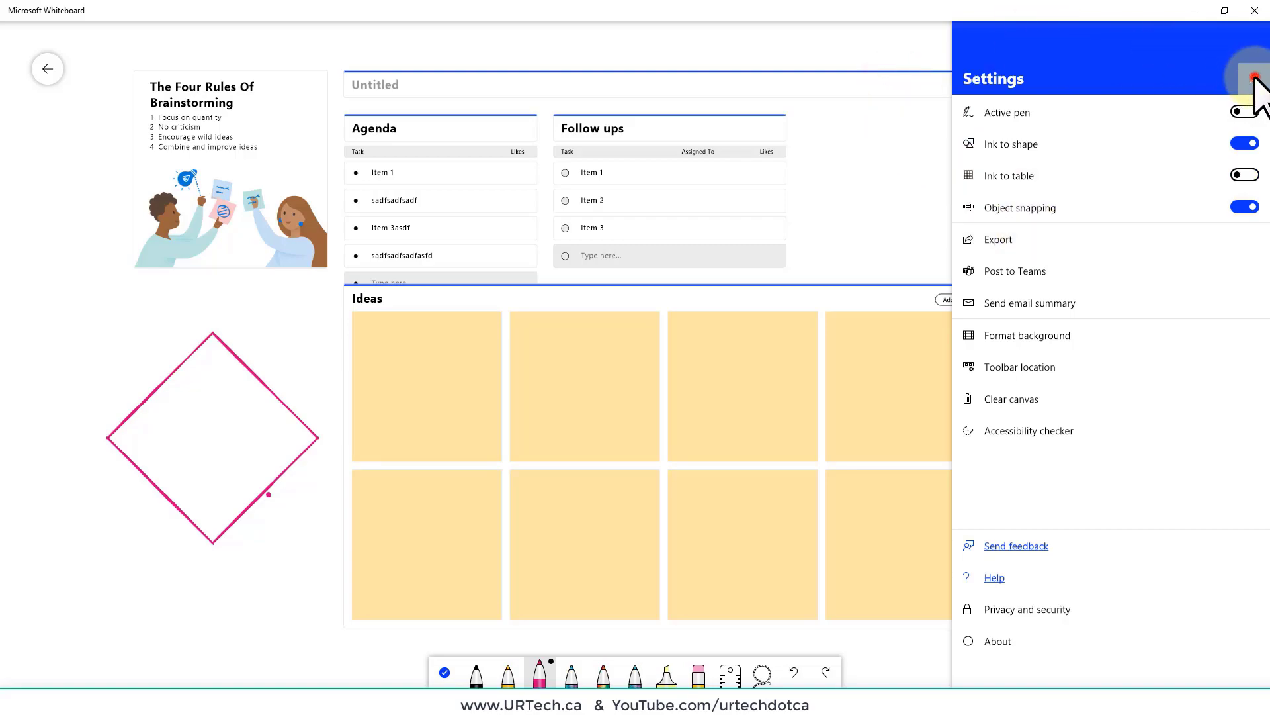
pyautogui.click(1085, 370)
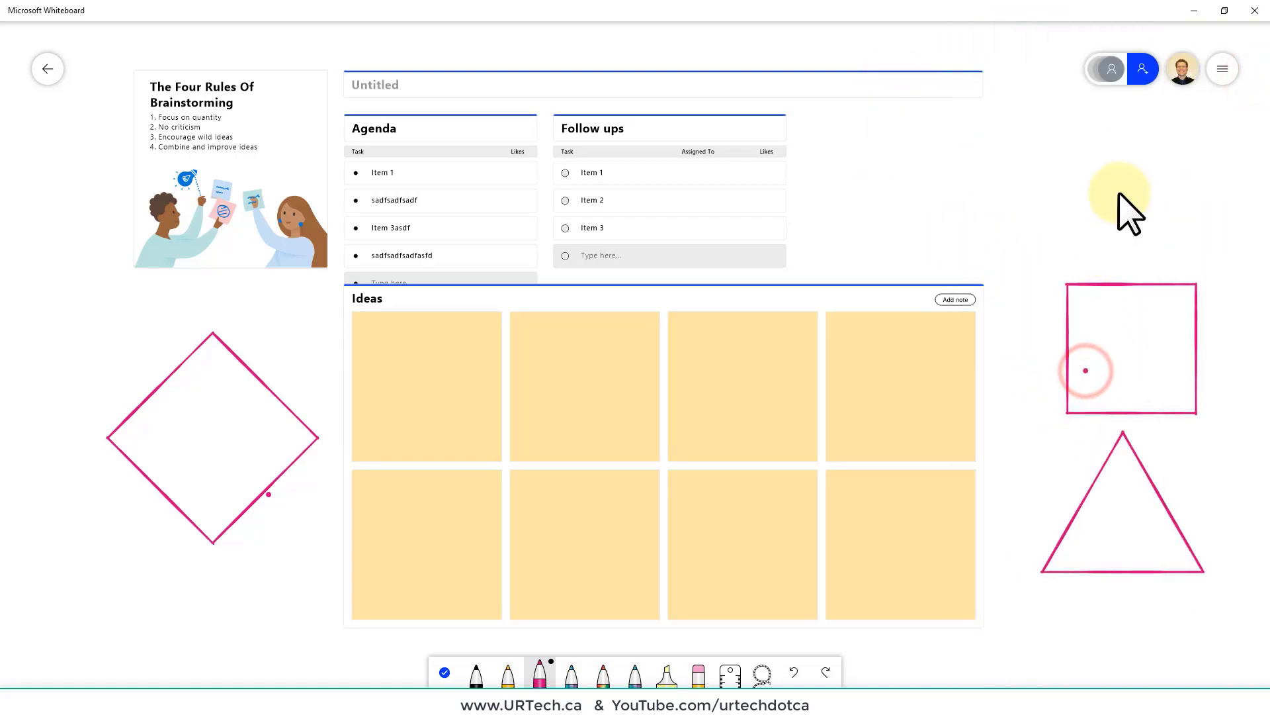
pyautogui.press('Escape')
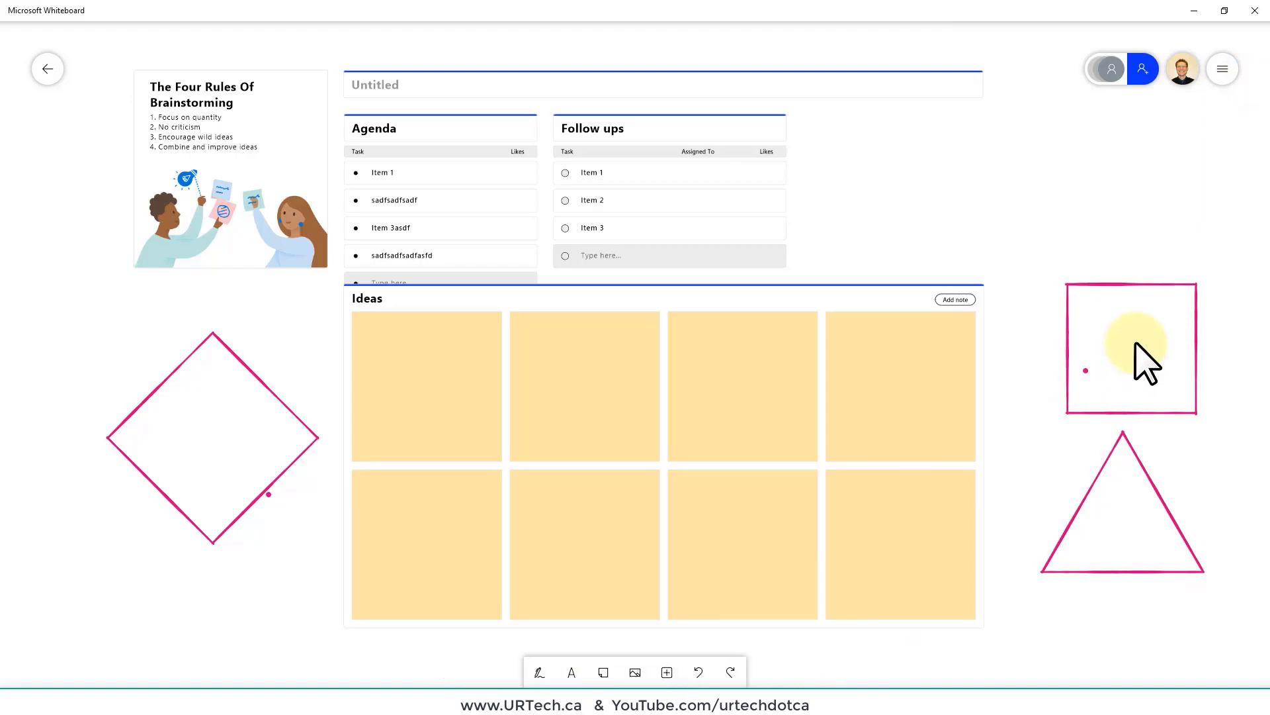
pyautogui.click(1150, 351)
pyautogui.moveTo(1120, 291); pyautogui.dragTo(1079, 268)
# Turn off Object snapping and reposition the magenta square
pyautogui.click(1223, 69)
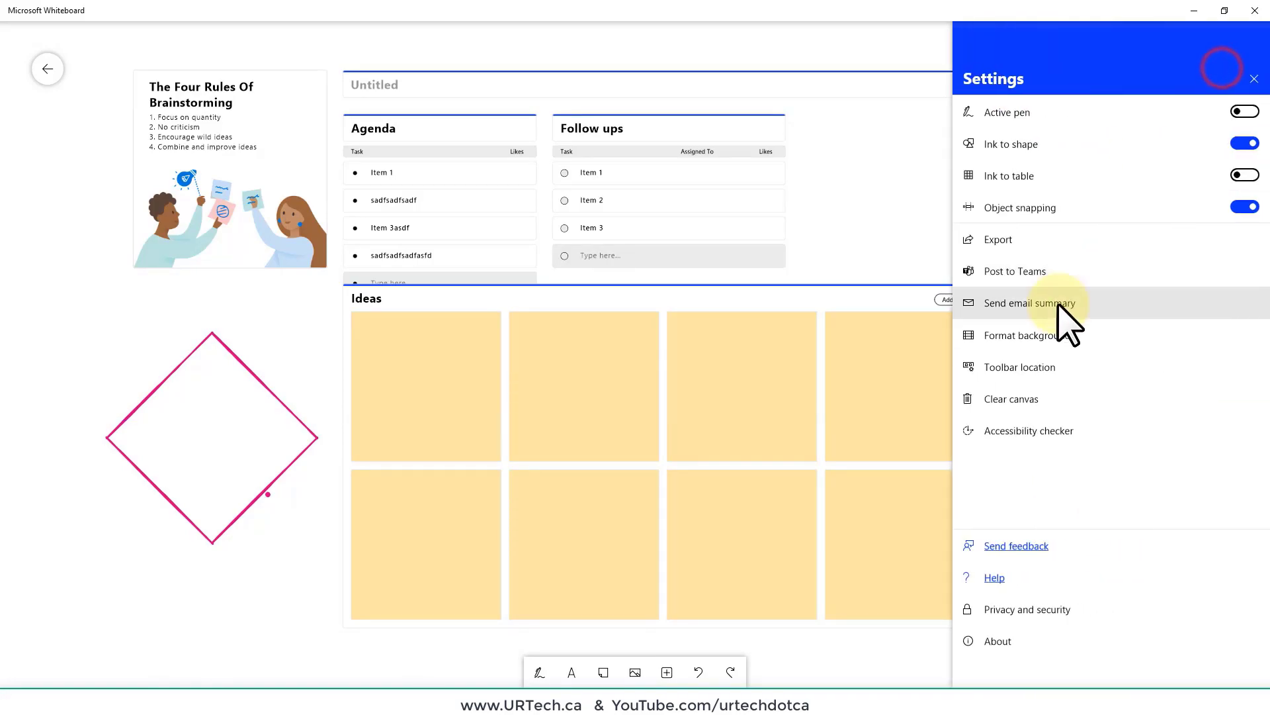
pyautogui.click(1076, 225)
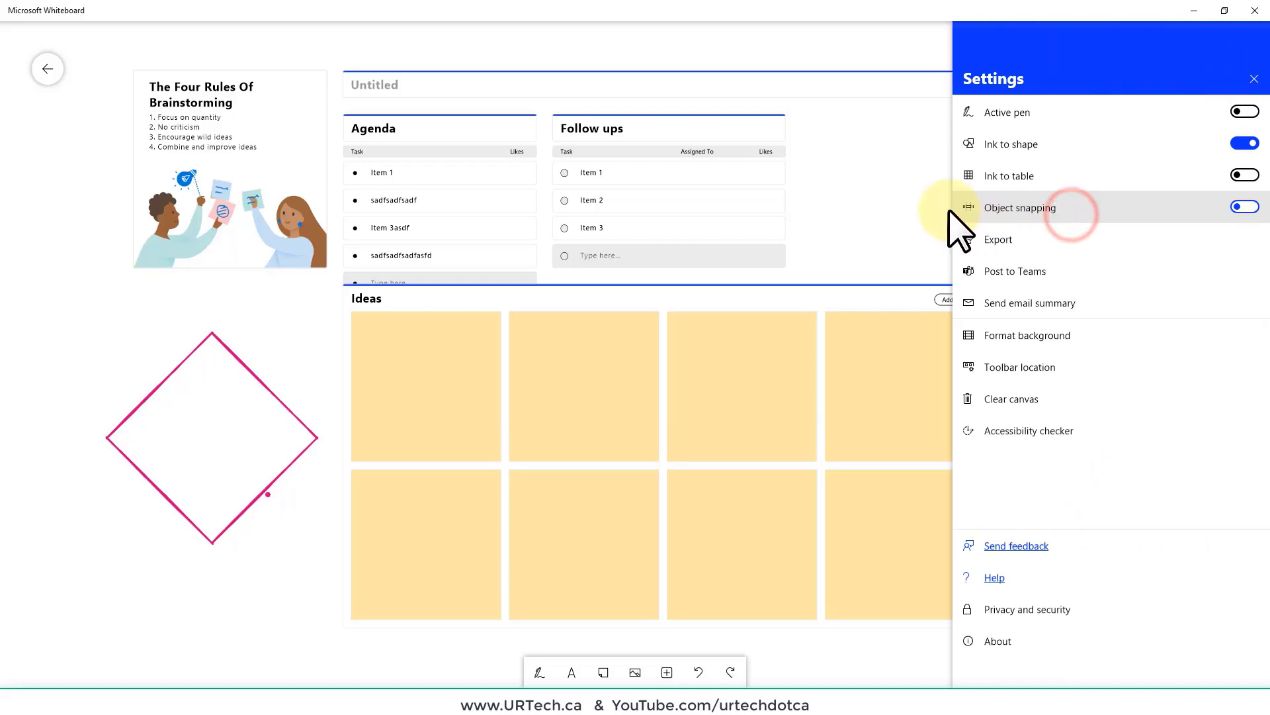
pyautogui.click(944, 208)
pyautogui.moveTo(1075, 291); pyautogui.dragTo(1050, 271)
pyautogui.click(1052, 245)
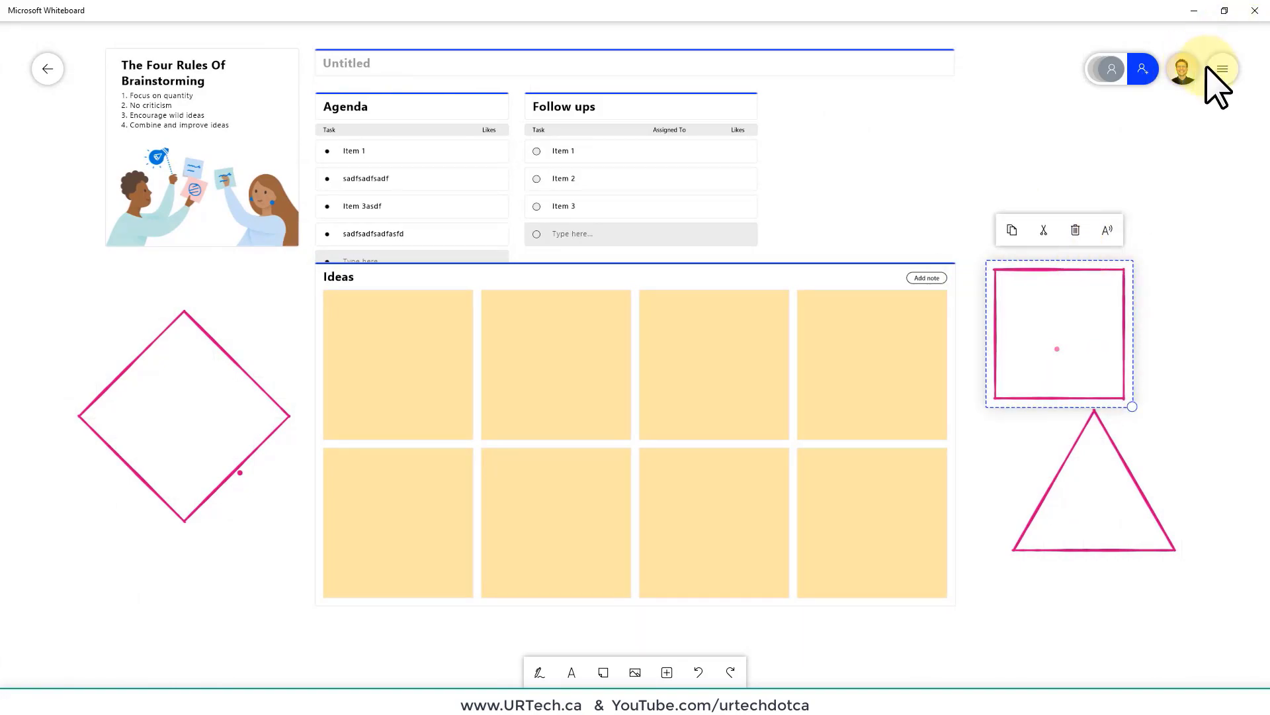
# Turn Object snapping back on and open the Background options in Settings
pyautogui.click(1220, 71)
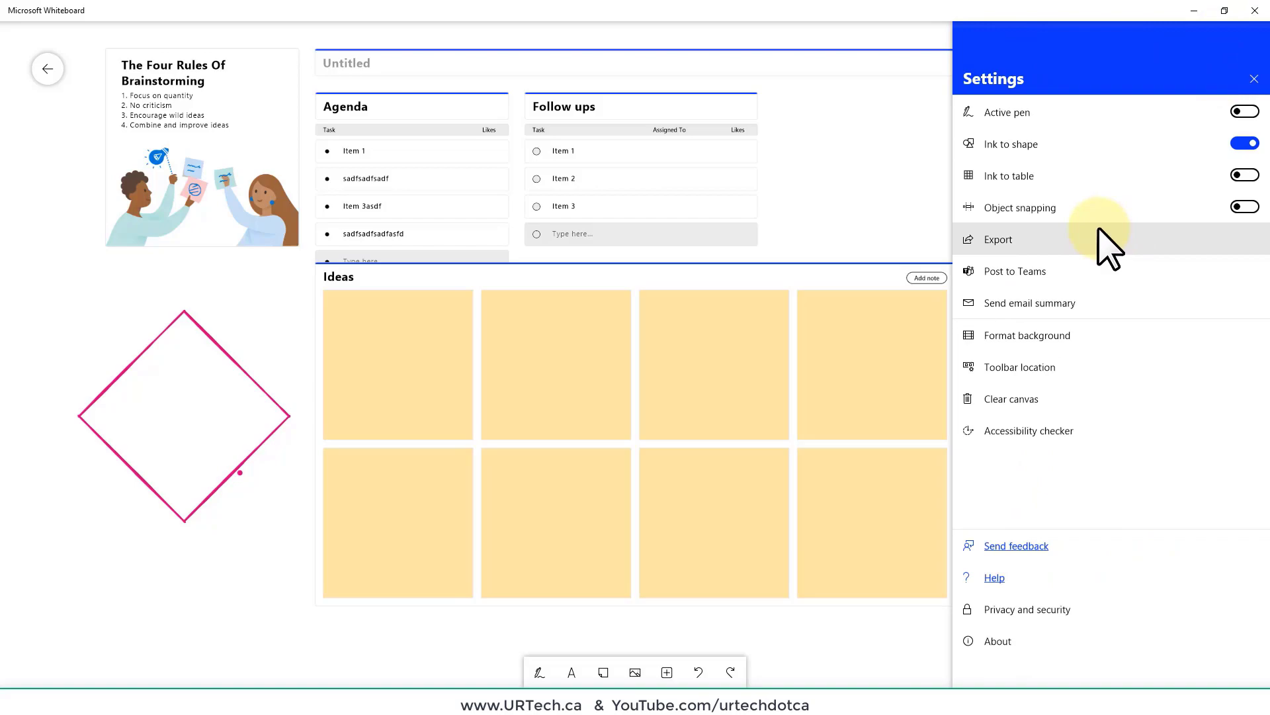
pyautogui.click(1245, 176)
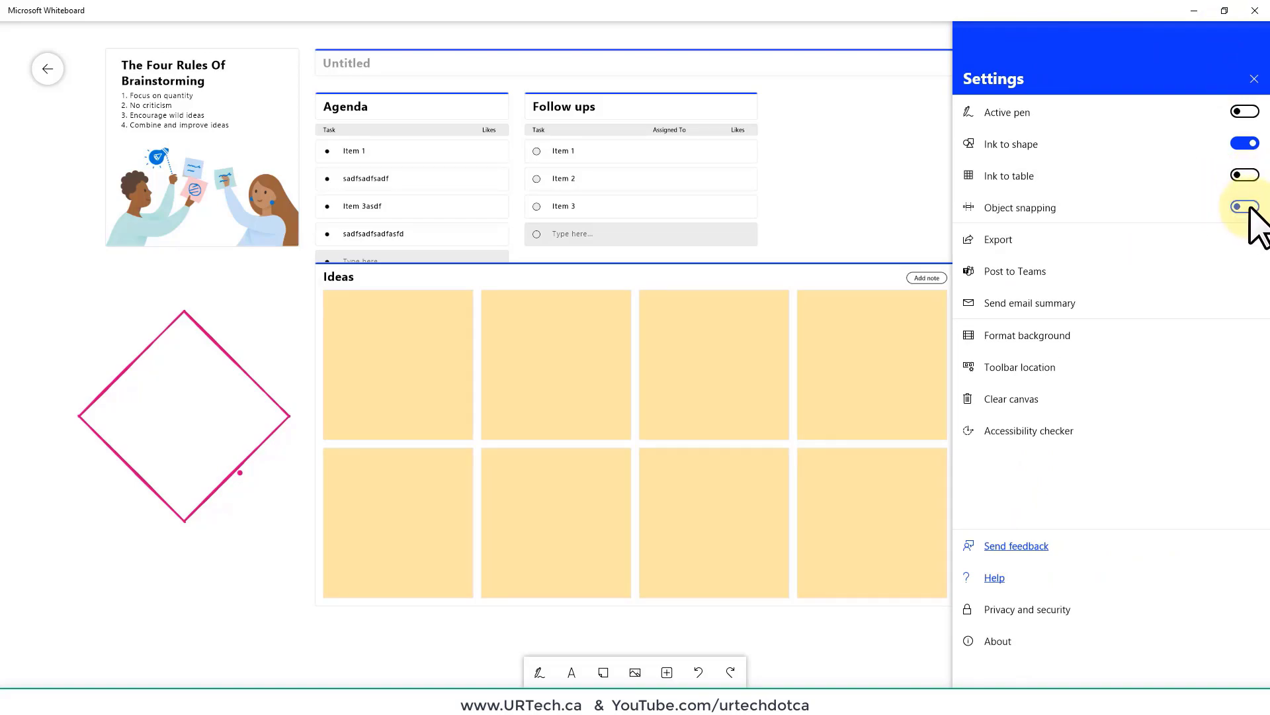
pyautogui.click(1248, 206)
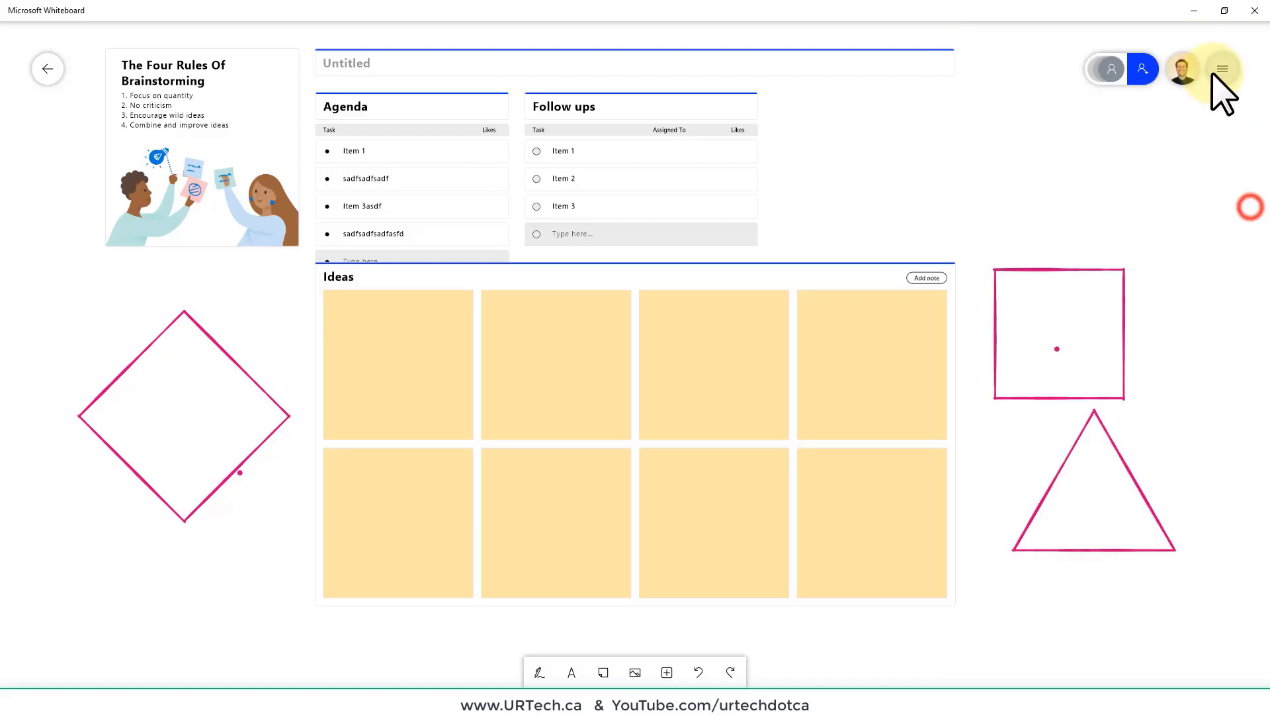
pyautogui.click(1221, 71)
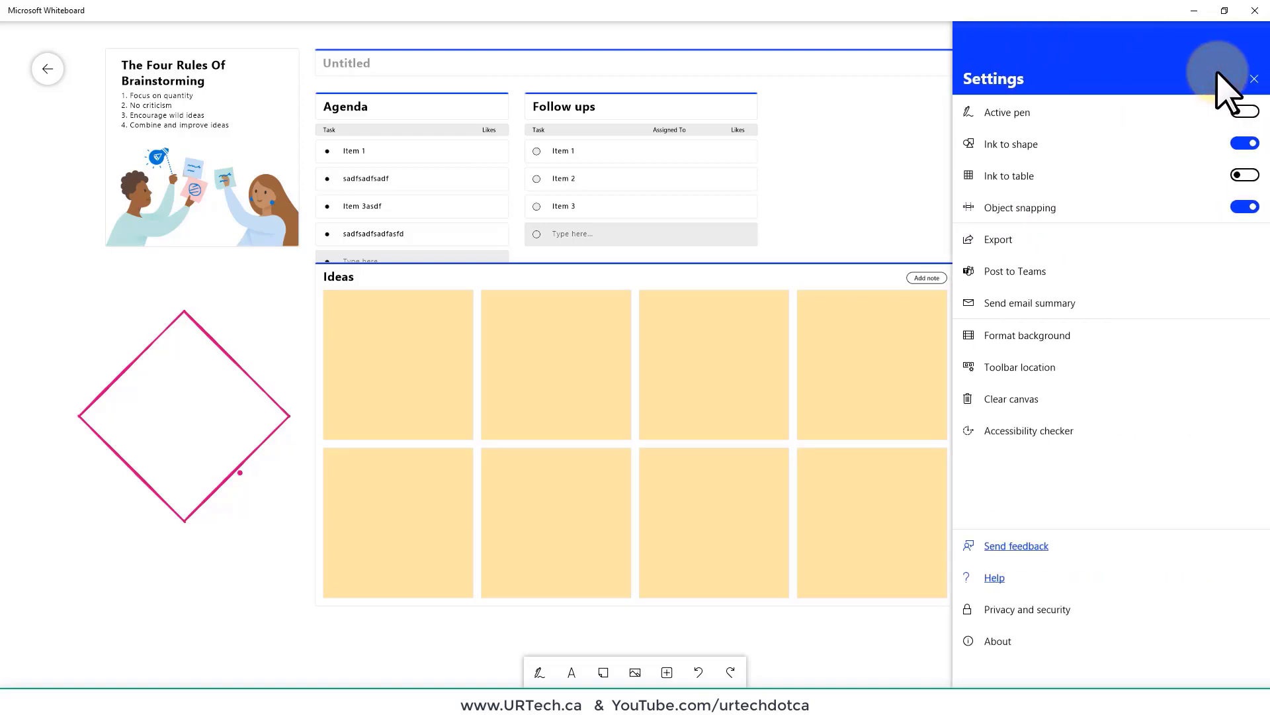
pyautogui.click(851, 113)
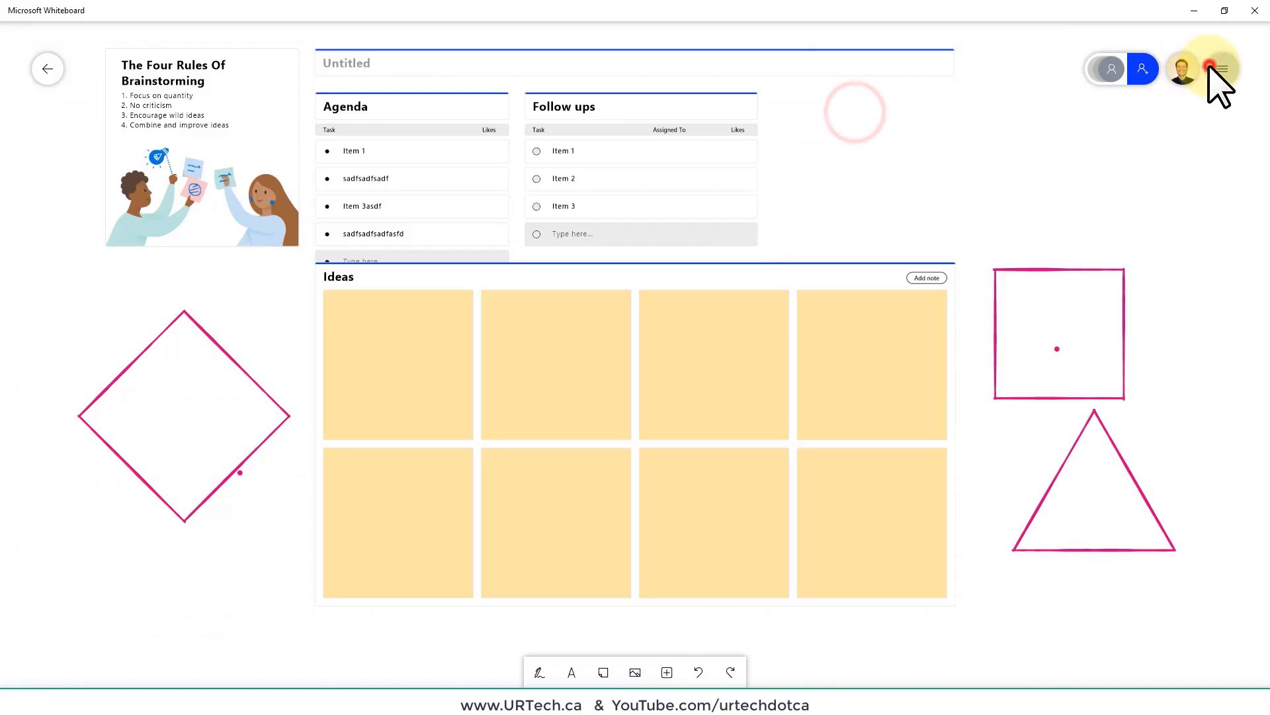
pyautogui.click(1209, 68)
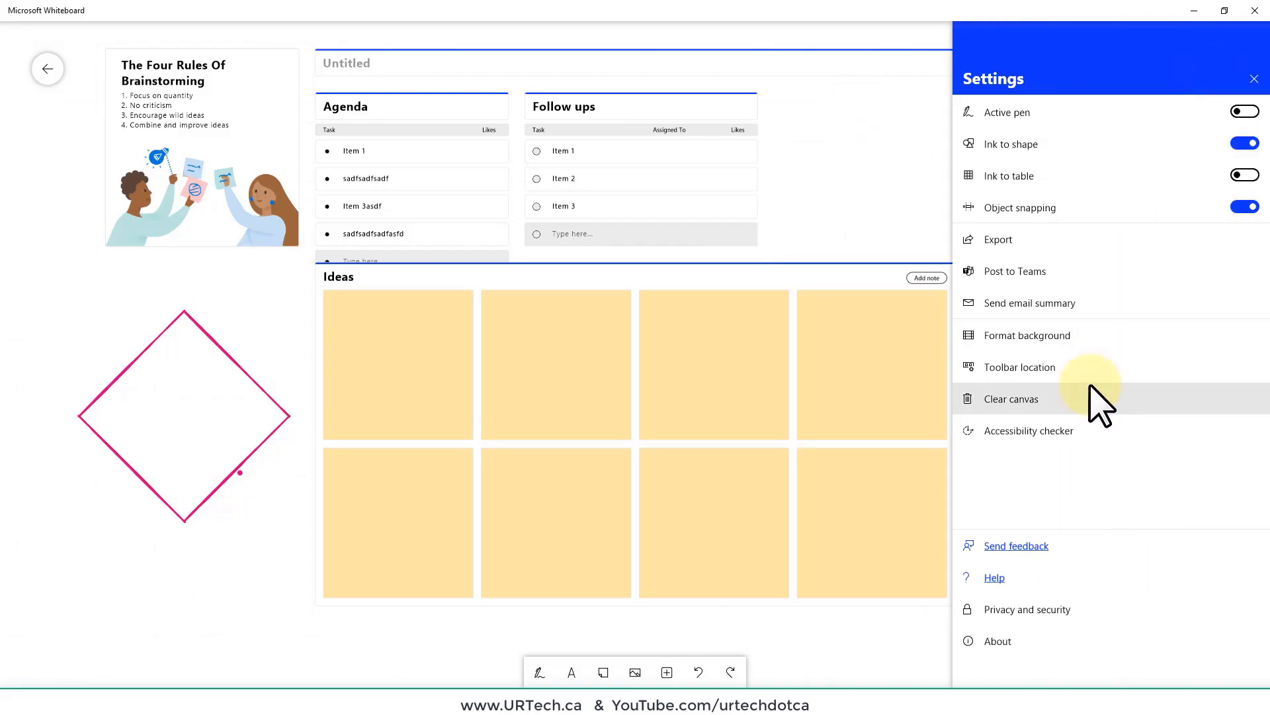
pyautogui.click(1079, 339)
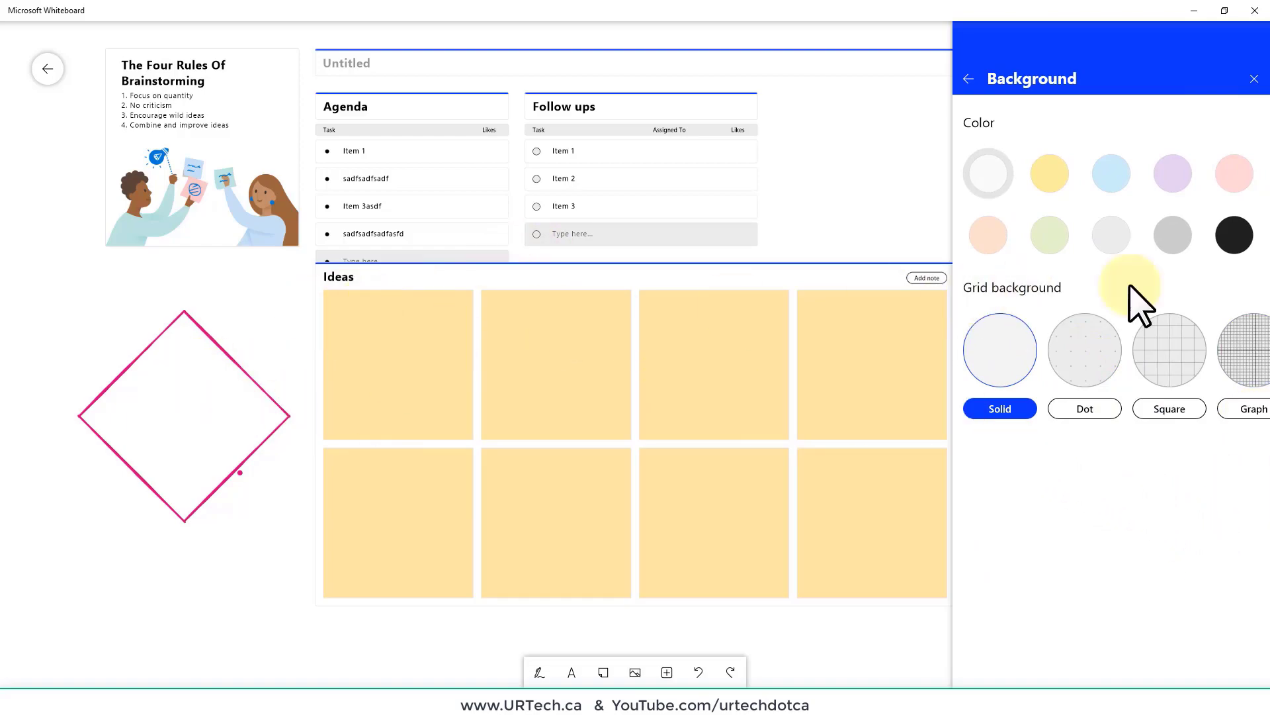
# Try the Square grid, Triangle grid and Wide rule background styles
pyautogui.click(1175, 365)
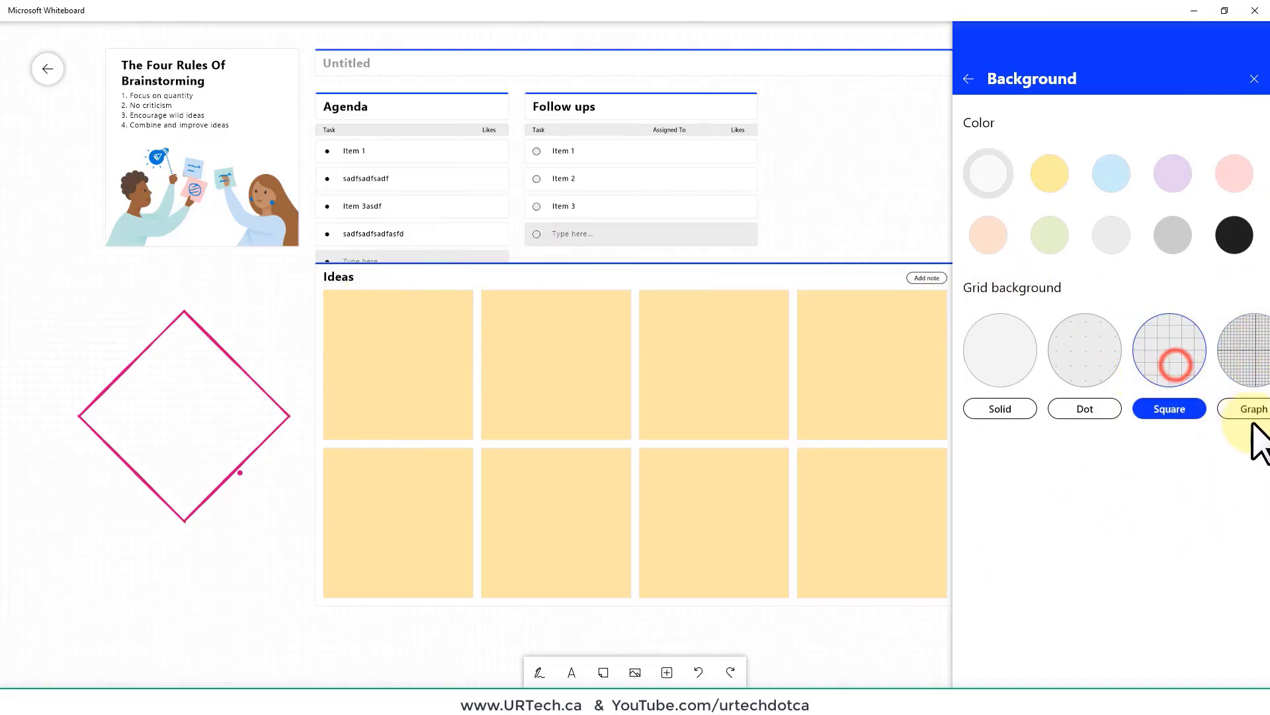
pyautogui.click(1254, 411)
pyautogui.click(1254, 410)
pyautogui.click(1254, 411)
pyautogui.click(1254, 410)
pyautogui.click(1041, 347)
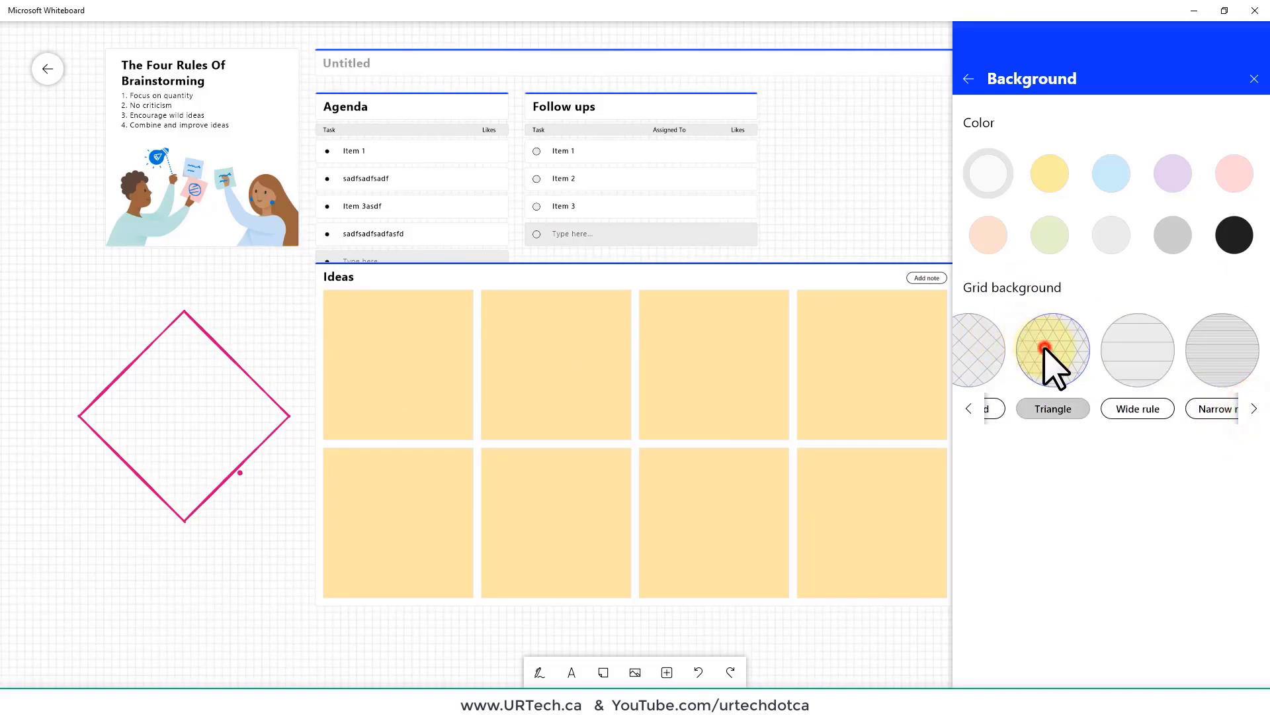
pyautogui.click(1131, 352)
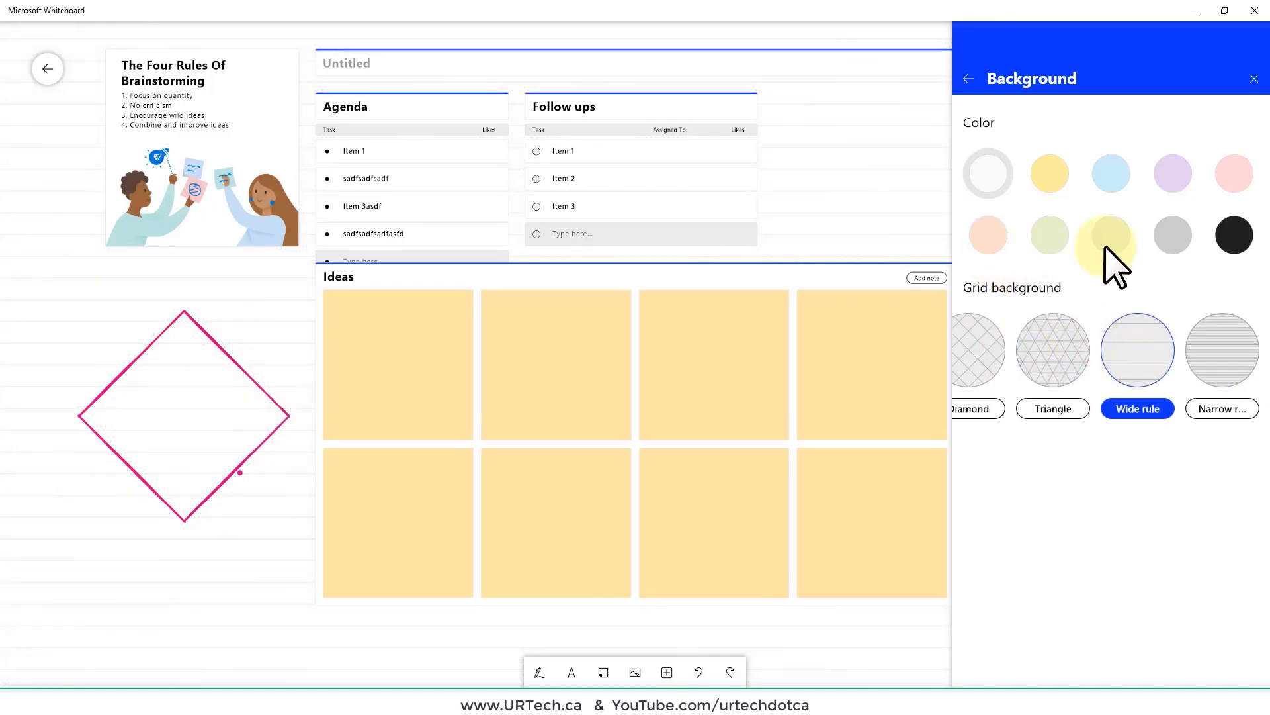
# Give the background a light green tint with a Diamond grid and close the options
pyautogui.click(1181, 176)
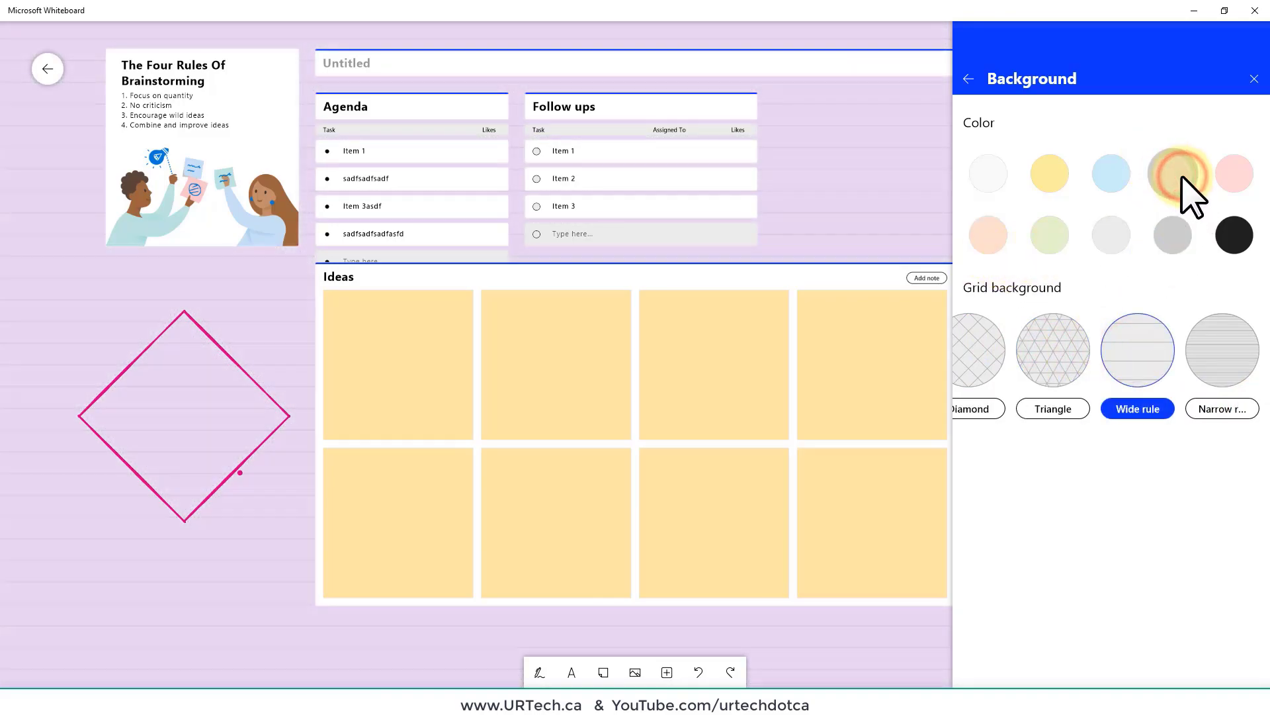
pyautogui.click(1052, 239)
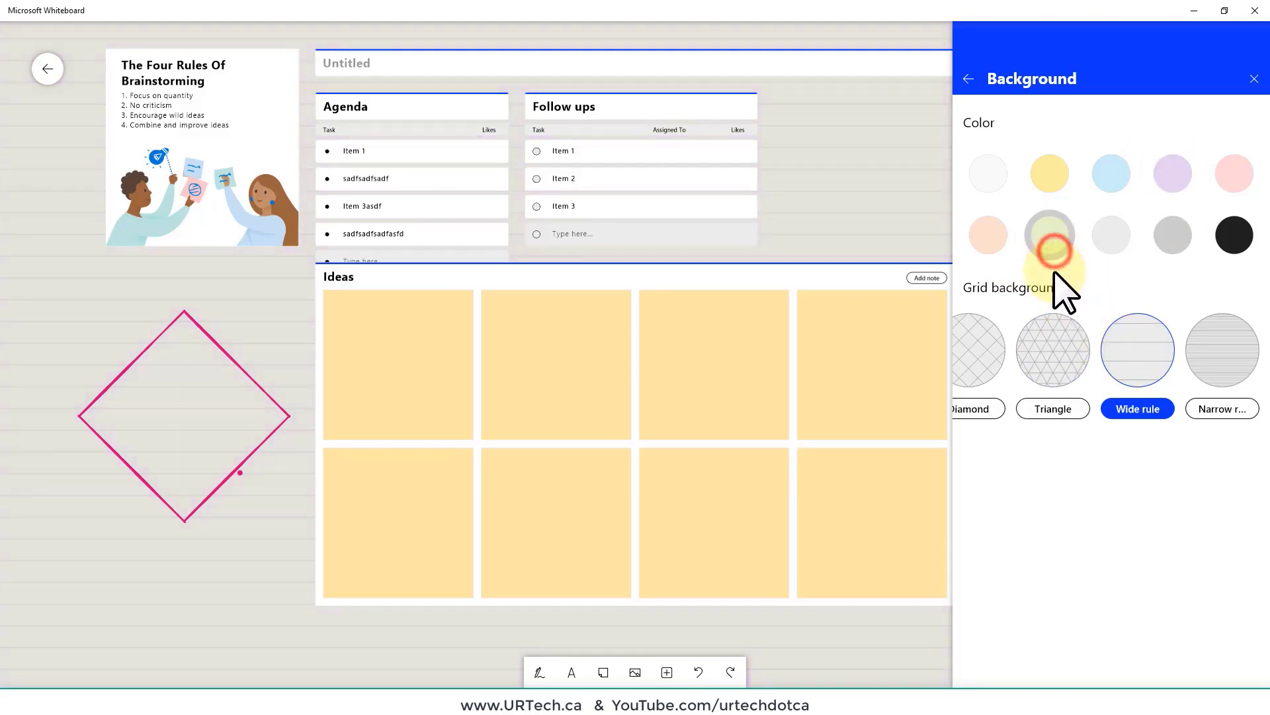
pyautogui.click(978, 360)
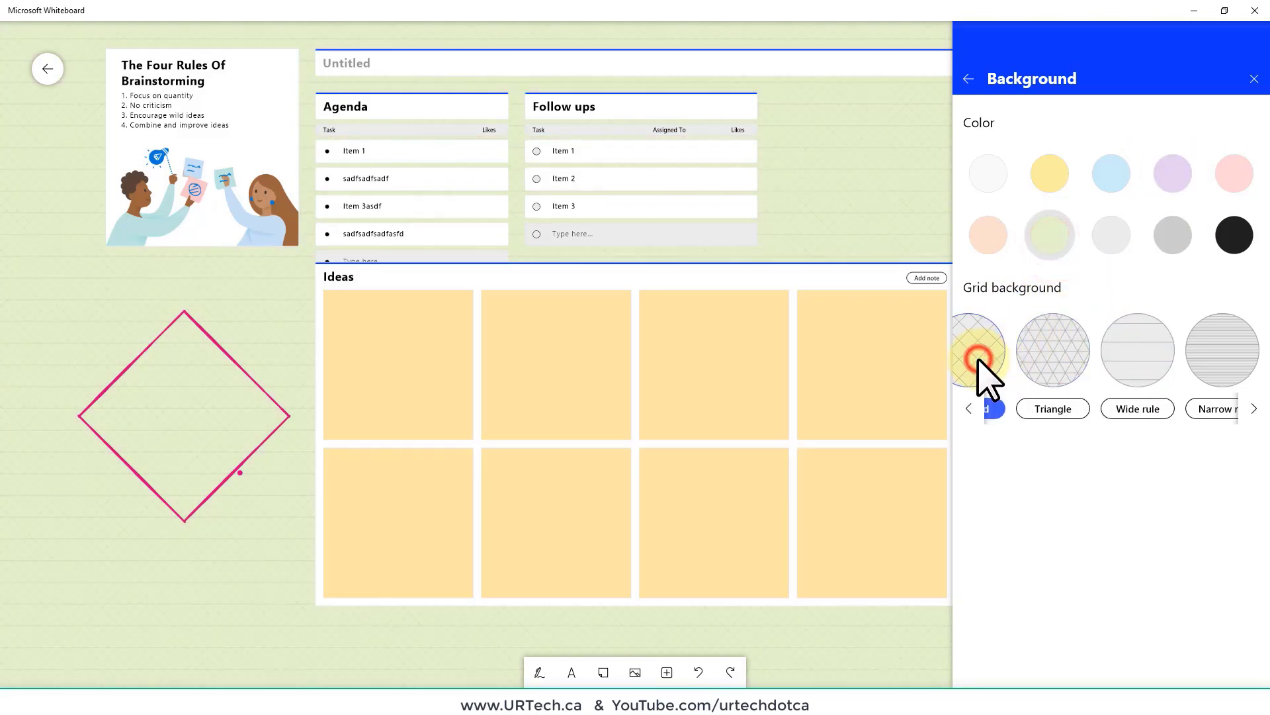
pyautogui.click(969, 408)
pyautogui.click(969, 408)
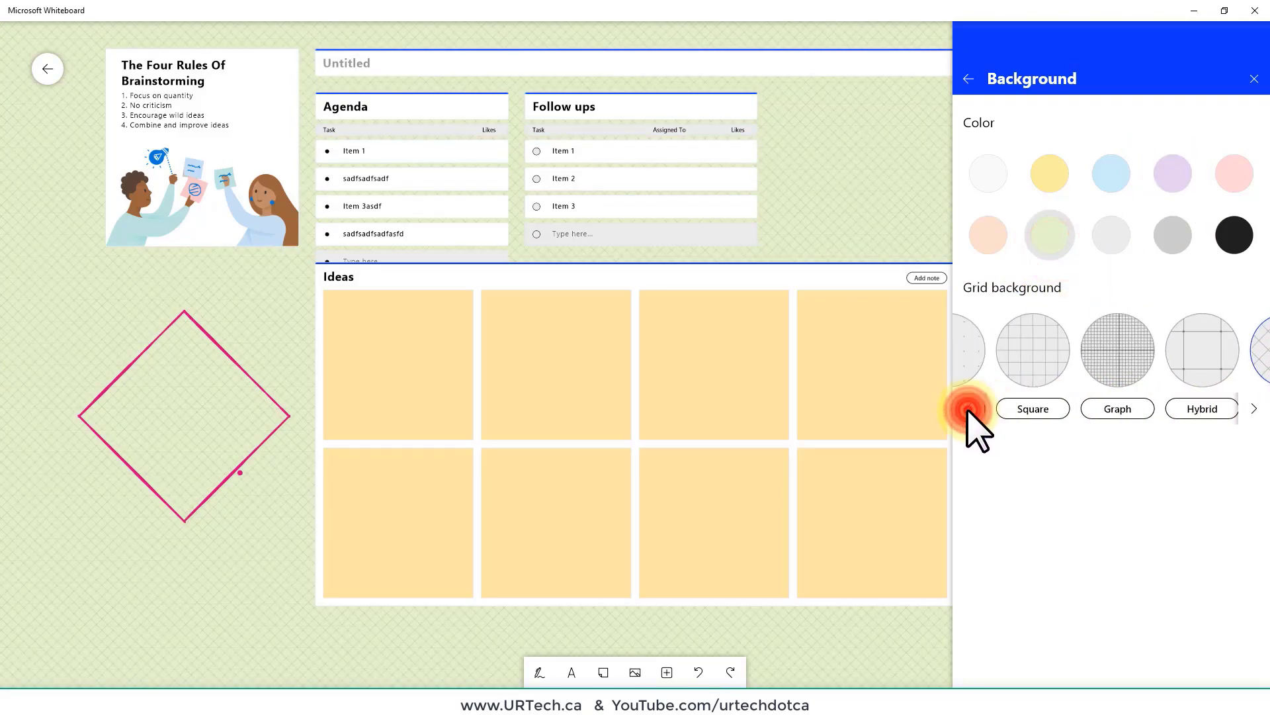
pyautogui.click(1254, 78)
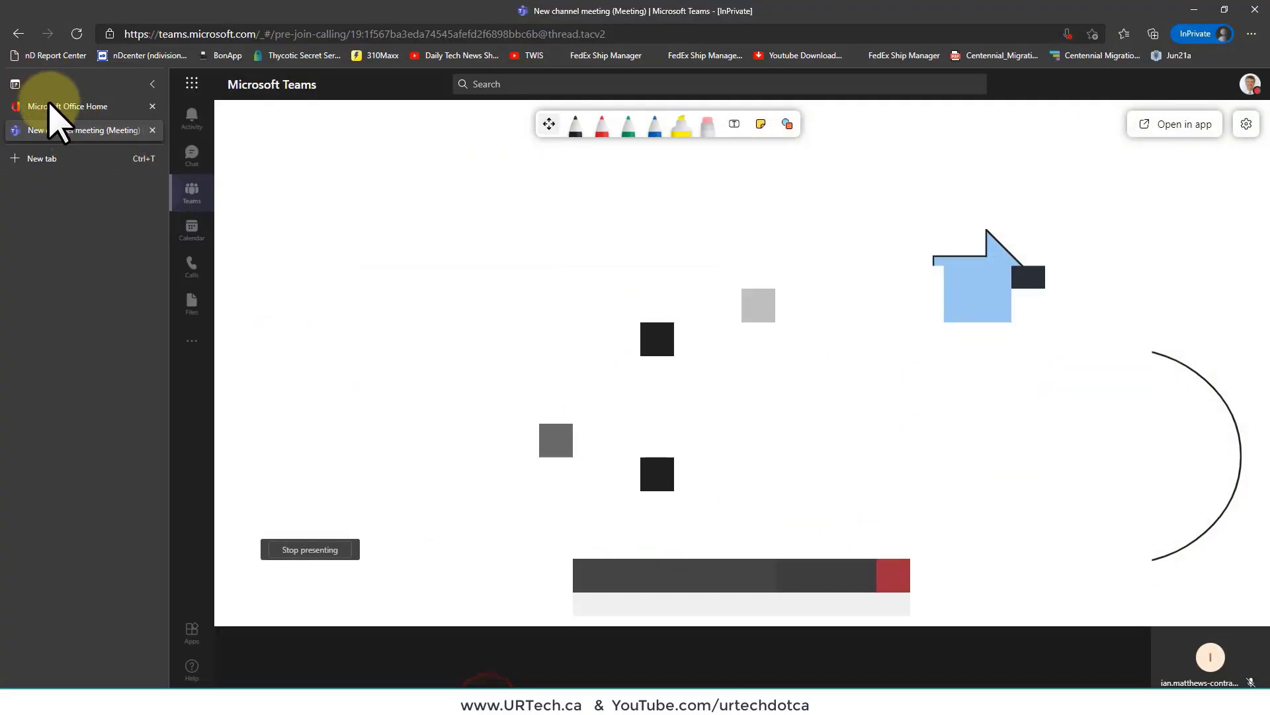
pyautogui.click(52, 106)
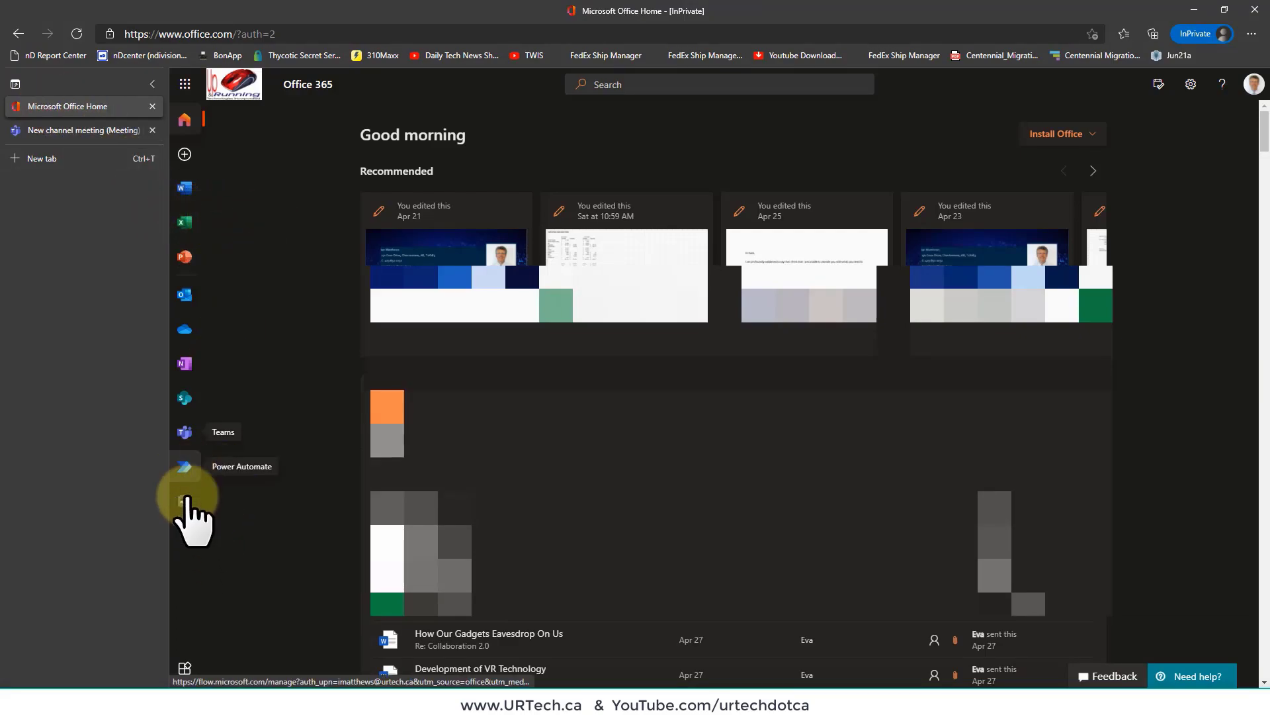
# Launch Whiteboard for the web from Office 365's All apps list
pyautogui.click(186, 668)
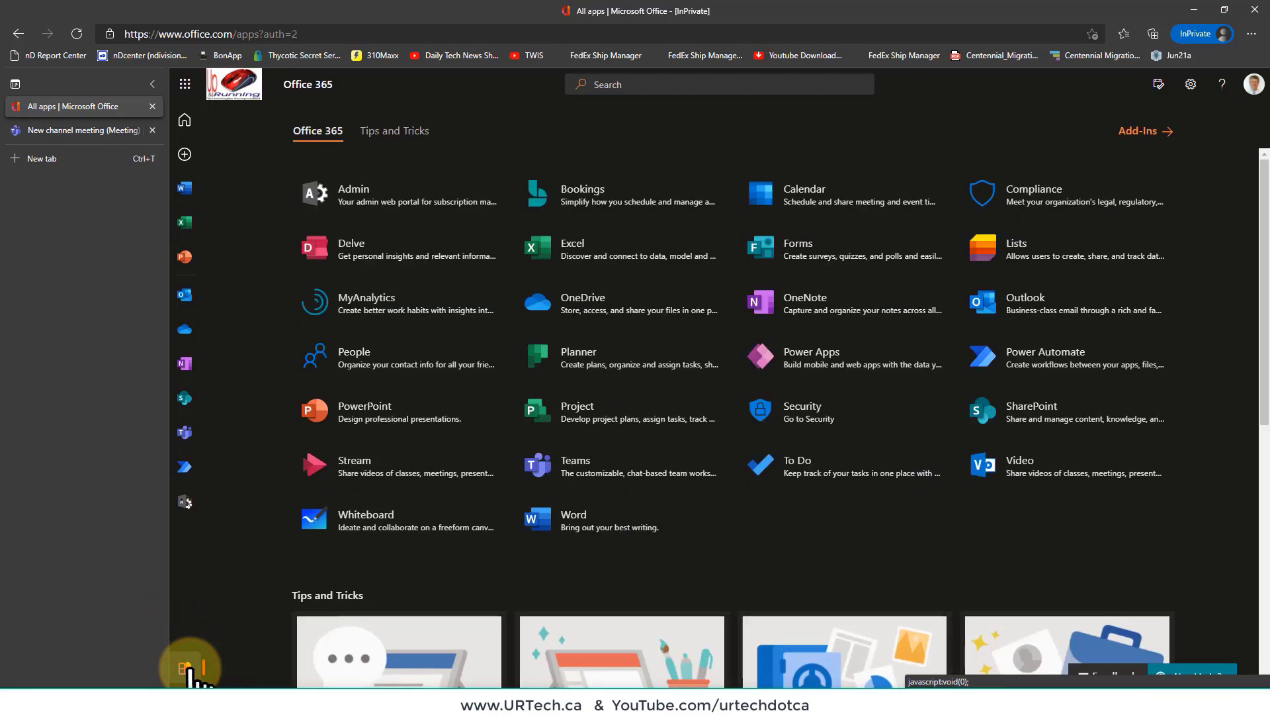
pyautogui.click(421, 527)
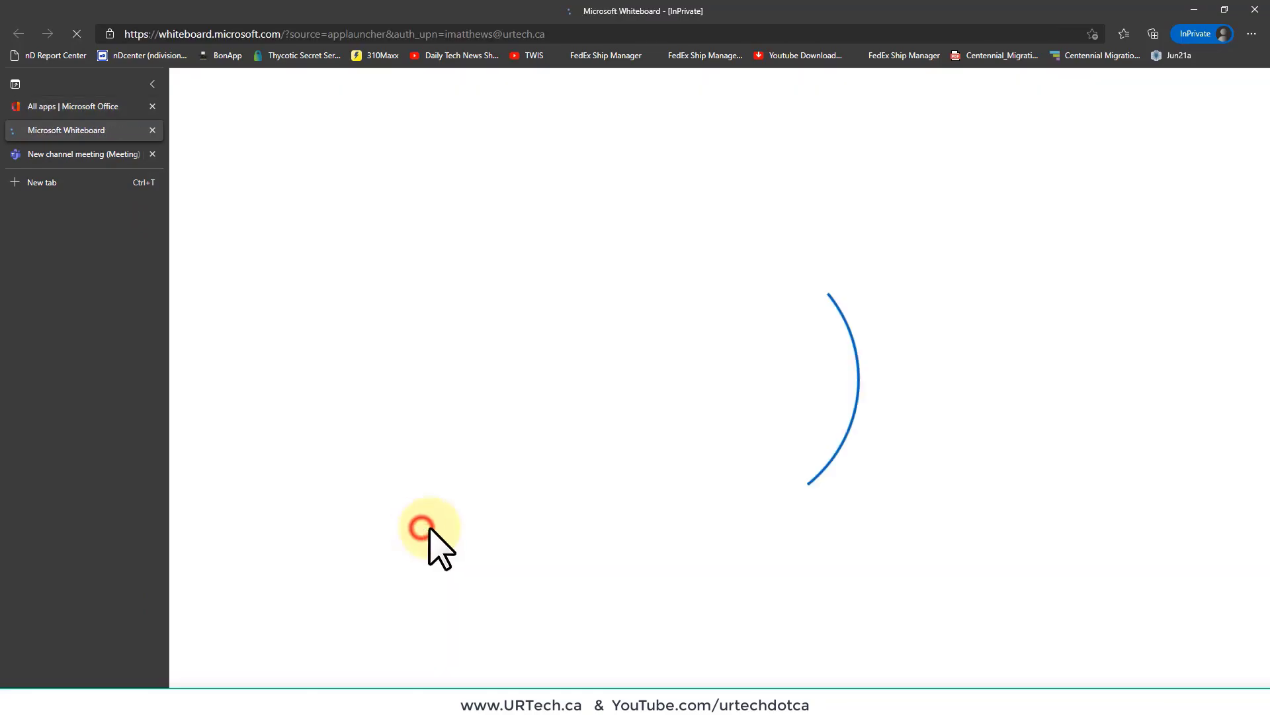